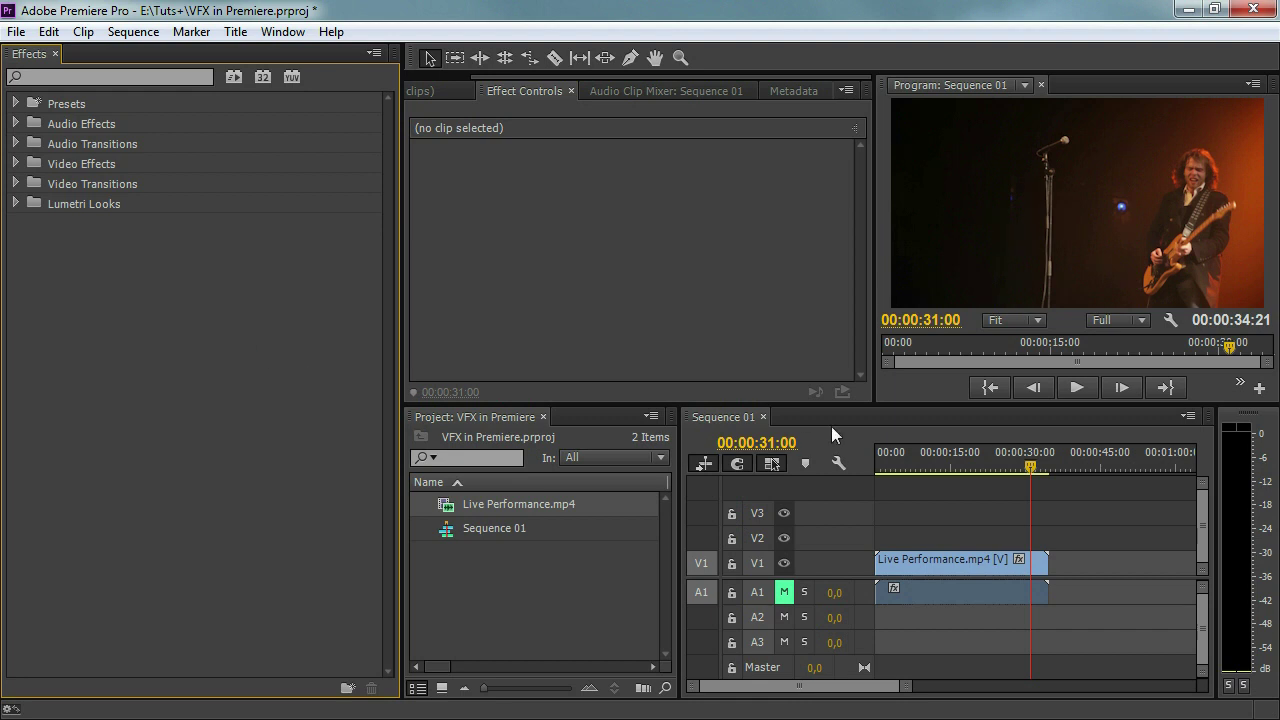
- Drag the playhead from 00:00:31:00 back near the start of Live Performance.mp4
mouse_move(903, 462)
mouse_down()
mouse_move(867, 464)
mouse_move(1029, 464)
mouse_move(898, 469)
mouse_up()
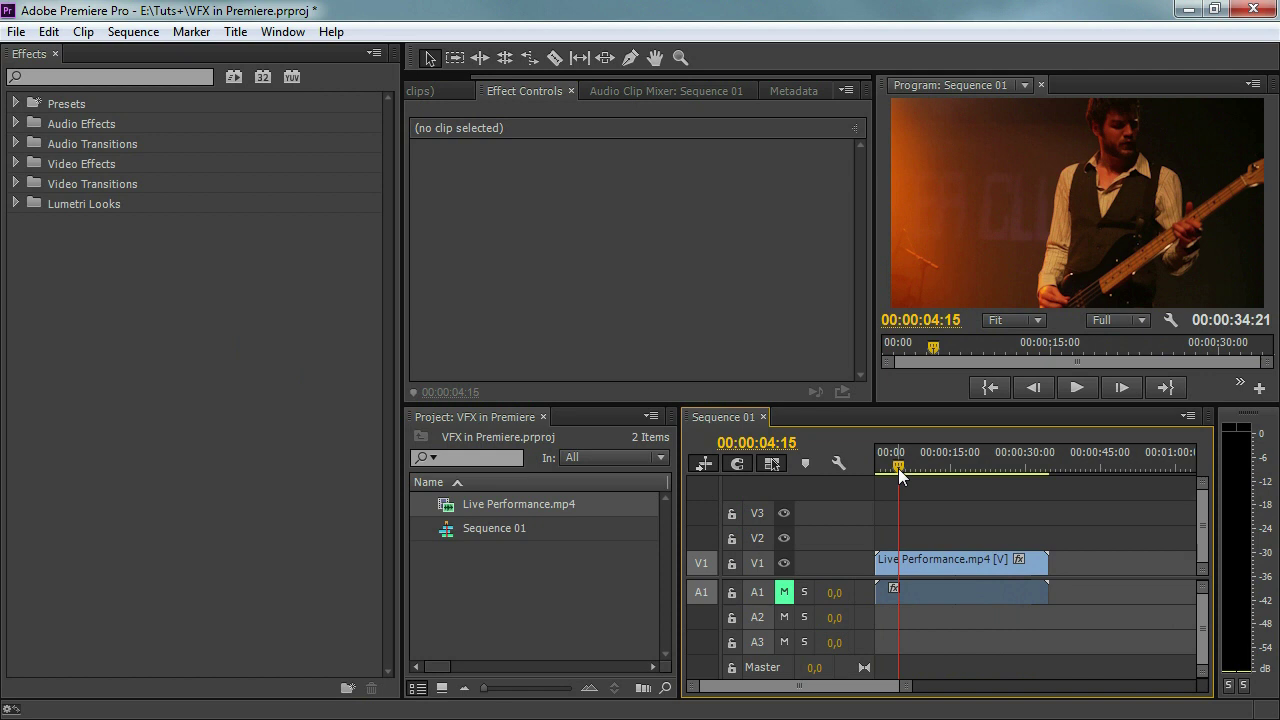
- Expand Video Effects › Adjust and browse Extract, Shadow/Highlight, Levels and Lighting Effects
click(192, 336)
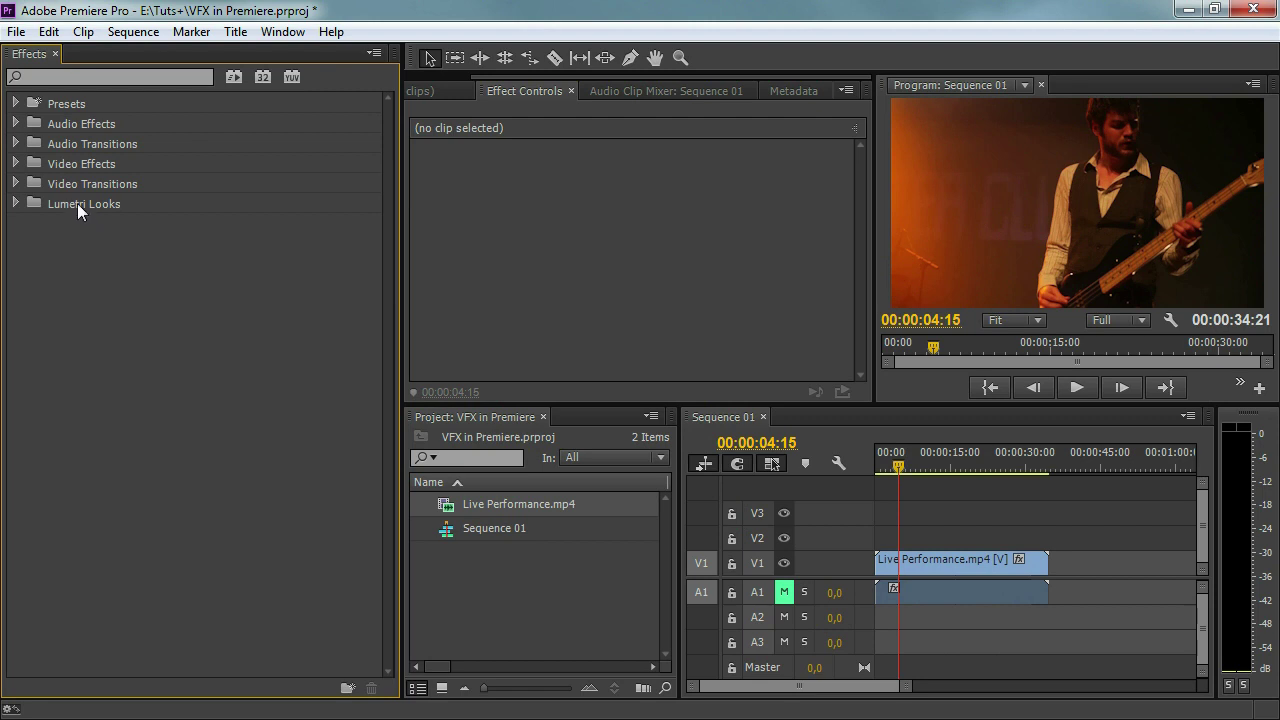
click(15, 163)
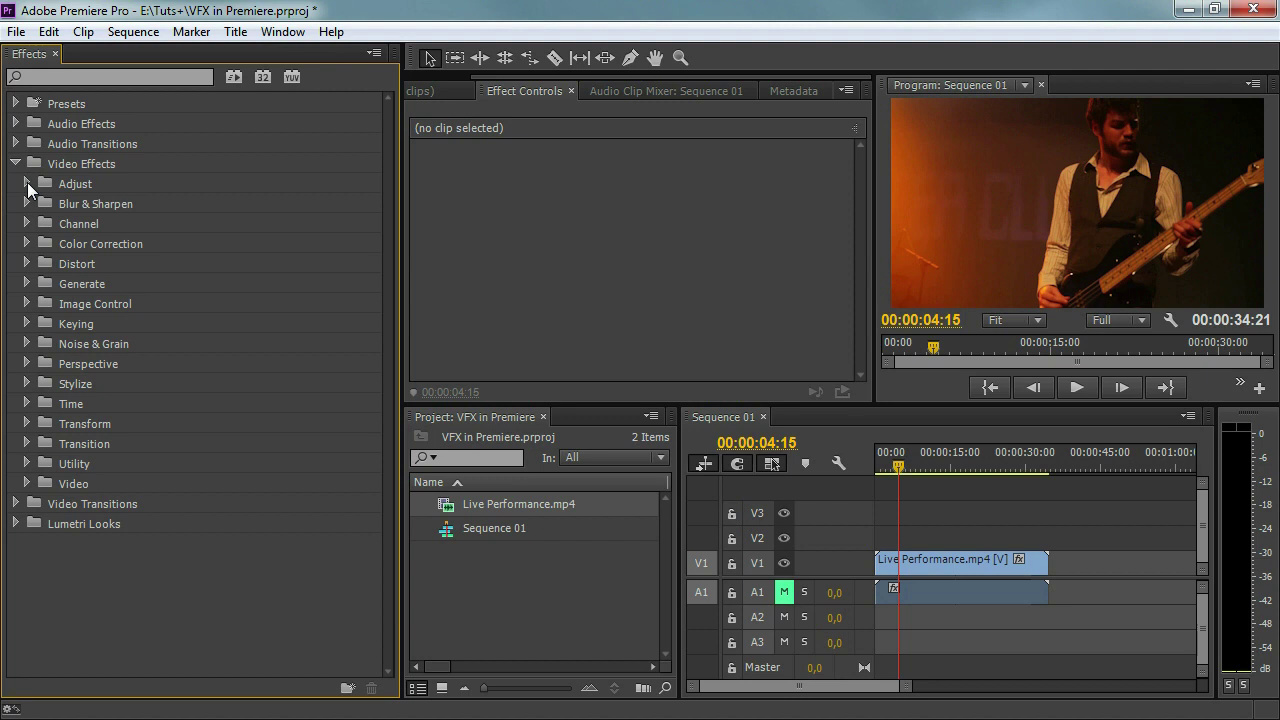
click(27, 182)
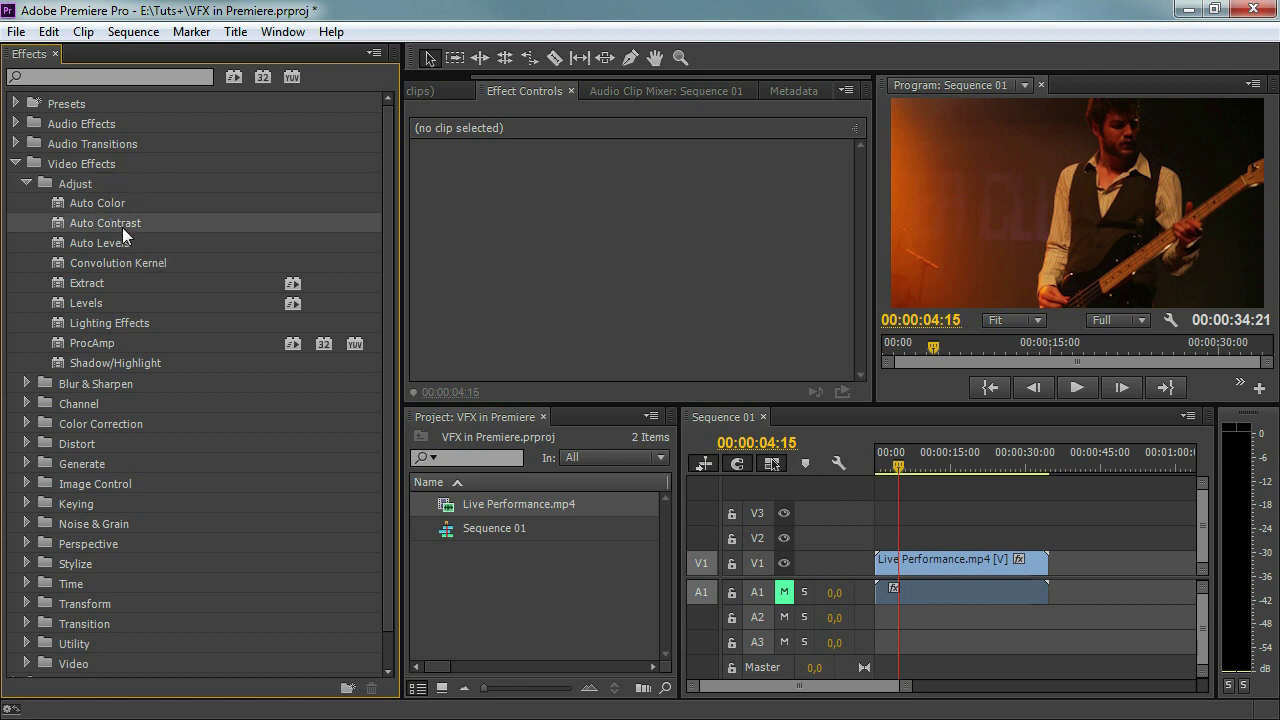
click(70, 283)
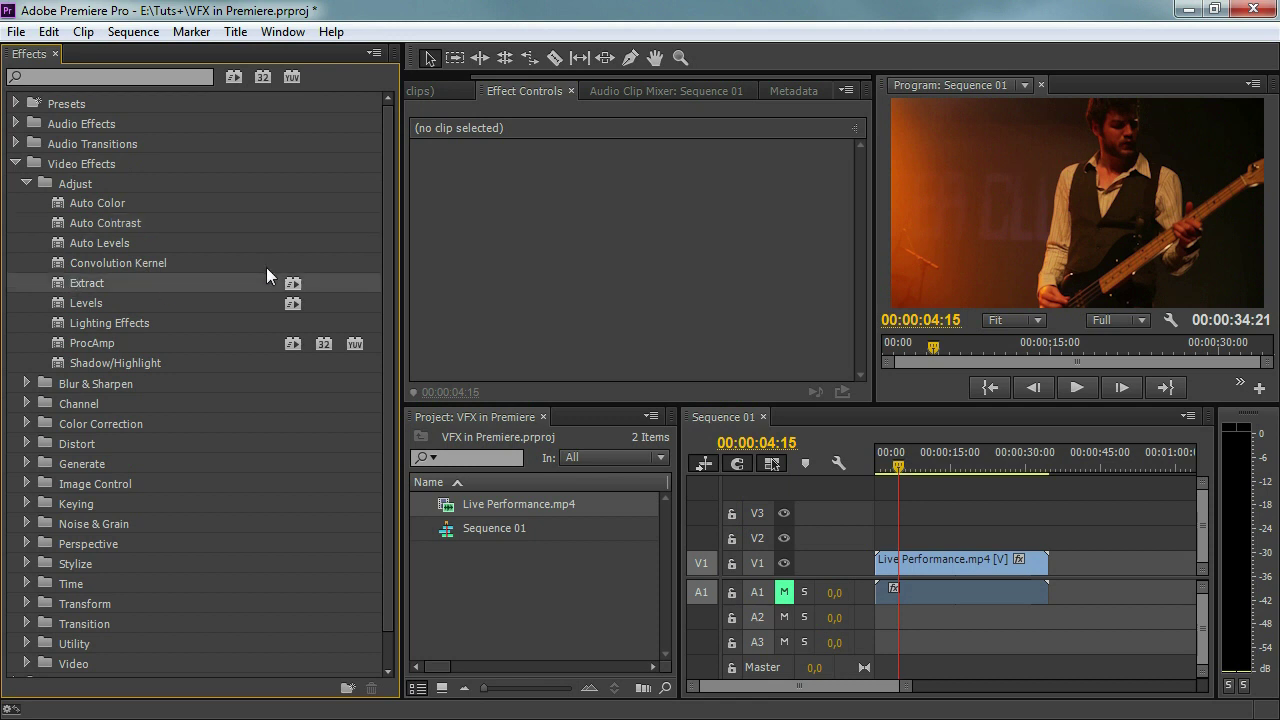
click(145, 365)
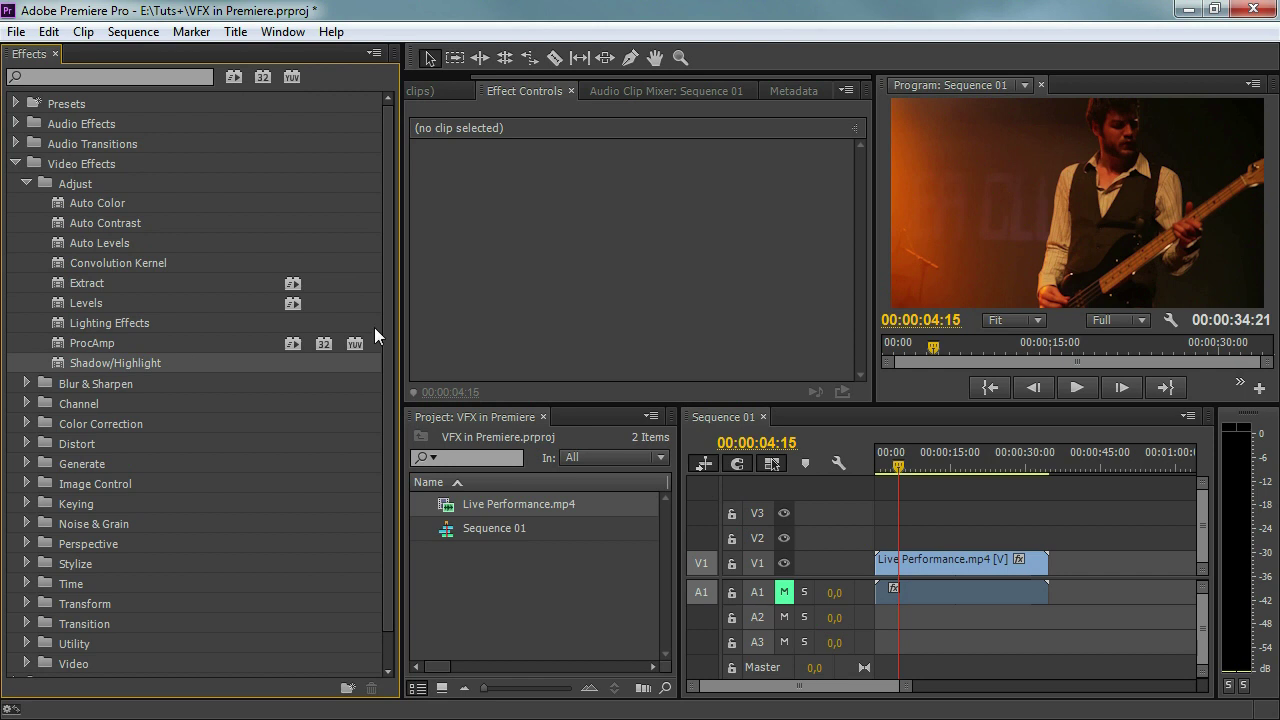
click(67, 304)
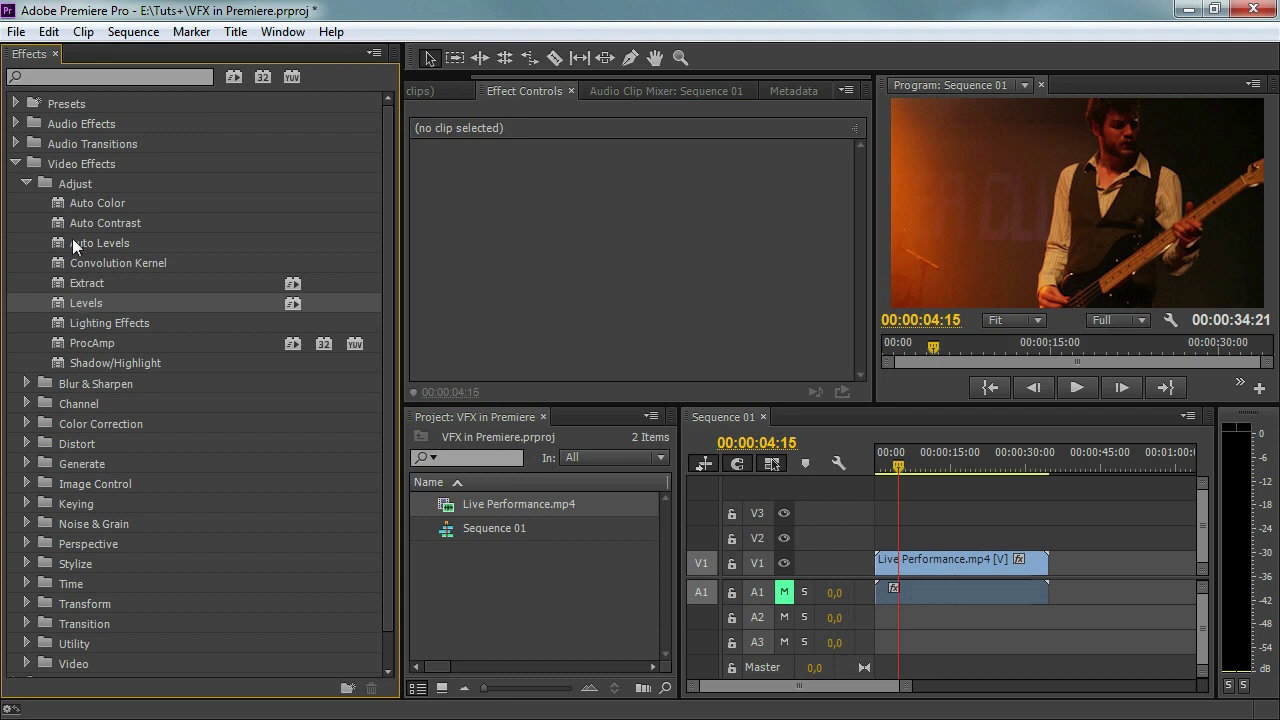
click(117, 325)
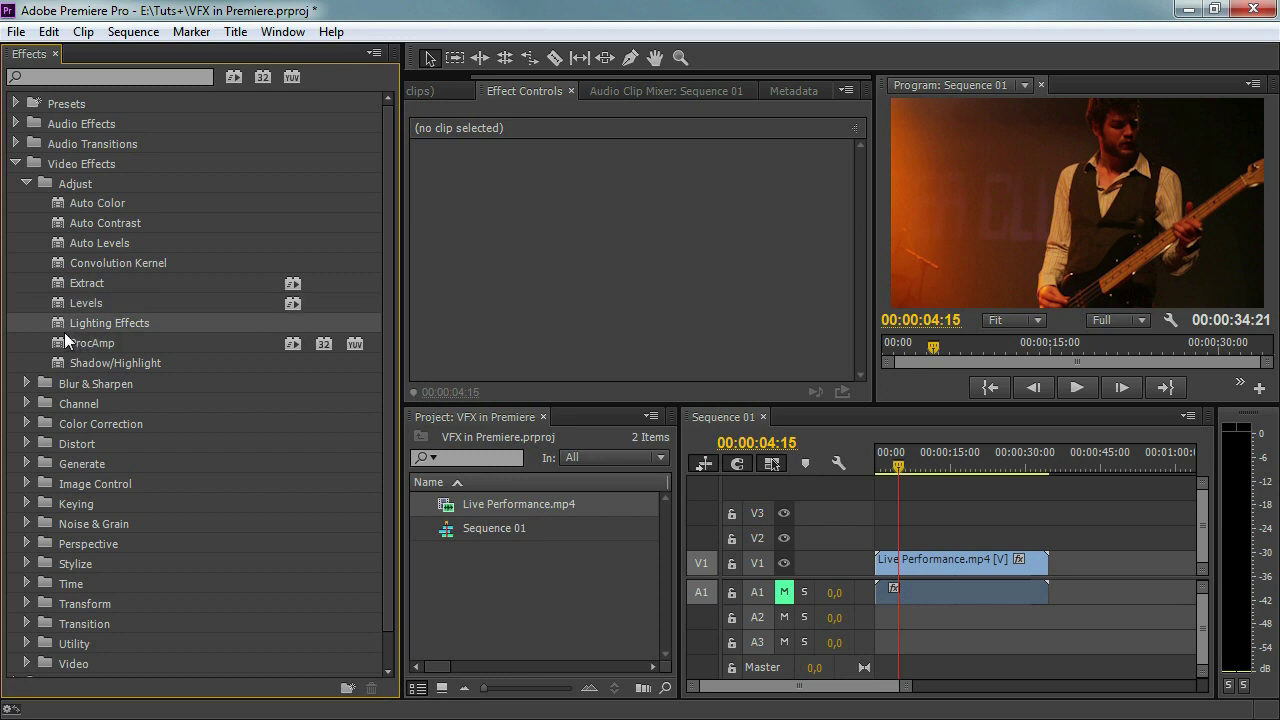
- Apply Lighting Effects to the V1 clip and shift the light toward the frame's left
drag(54, 326, 915, 559)
click(508, 234)
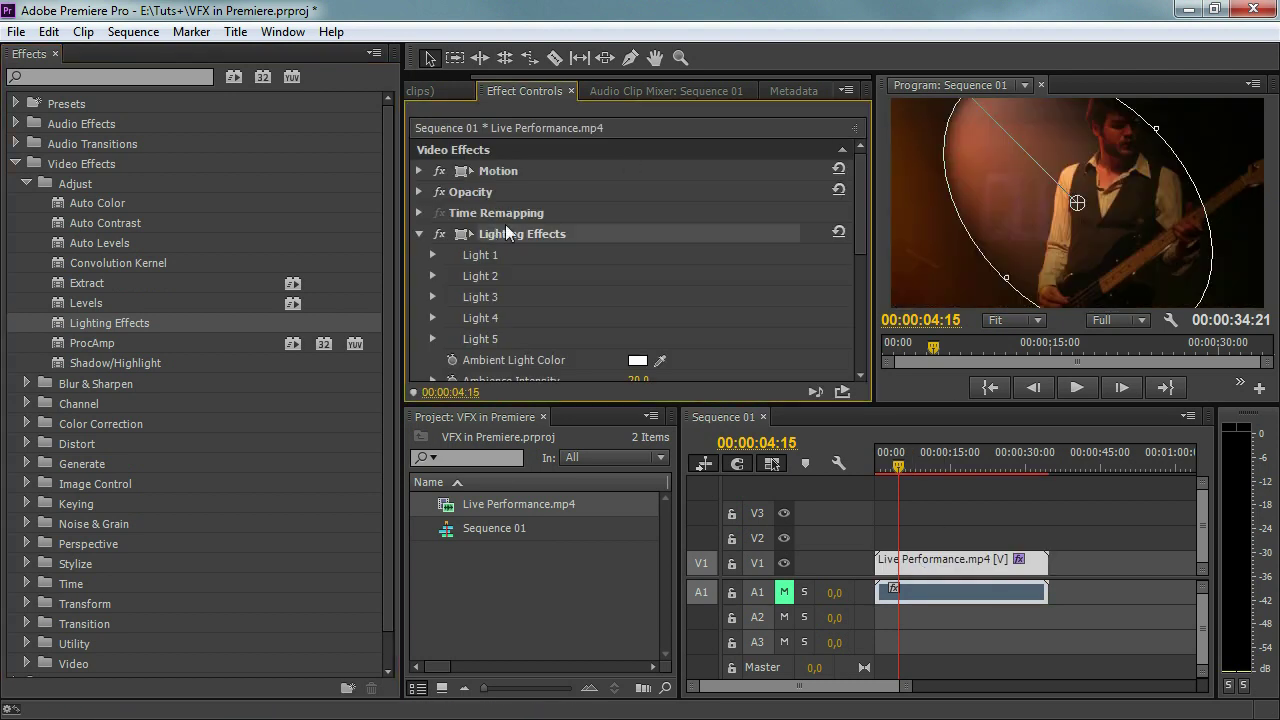
drag(1077, 203, 1014, 201)
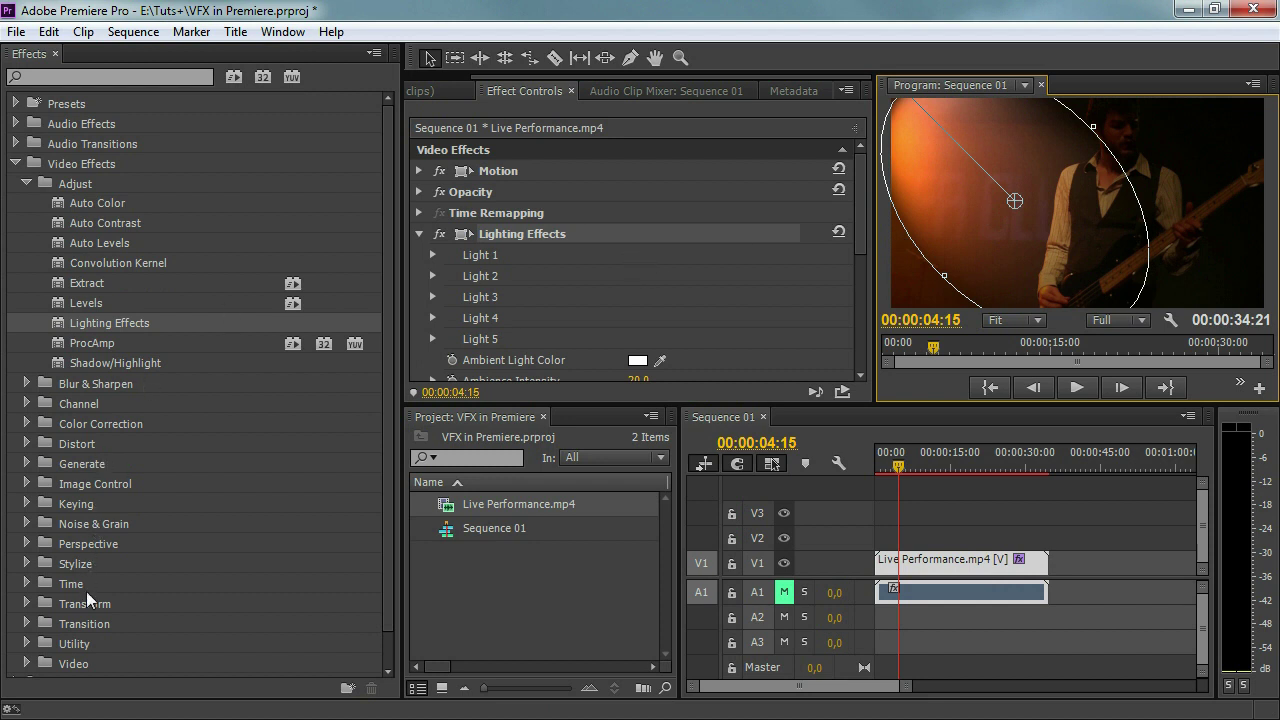
- Delete Lighting Effects from the clip in Effect Controls
click(88, 466)
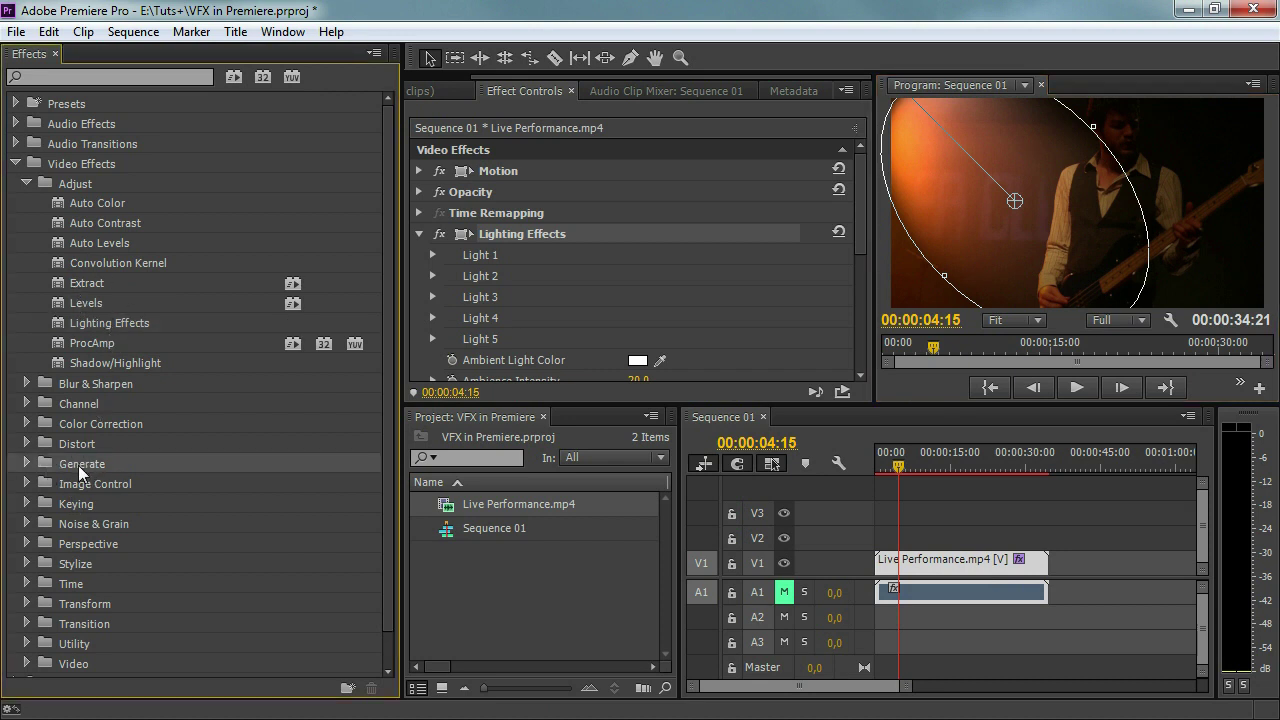
click(613, 234)
key(Delete)
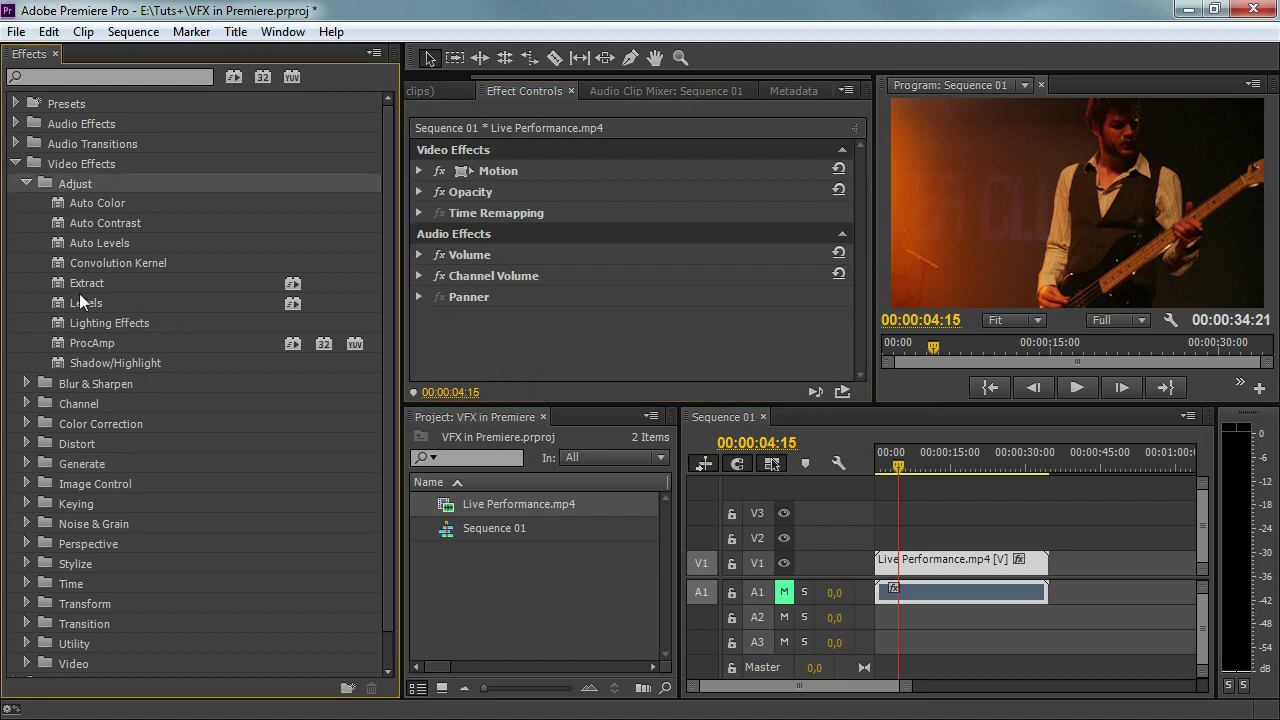
- Collapse Adjust, expand Blur & Sharpen, and browse Sharpen and Unsharp Mask
click(105, 326)
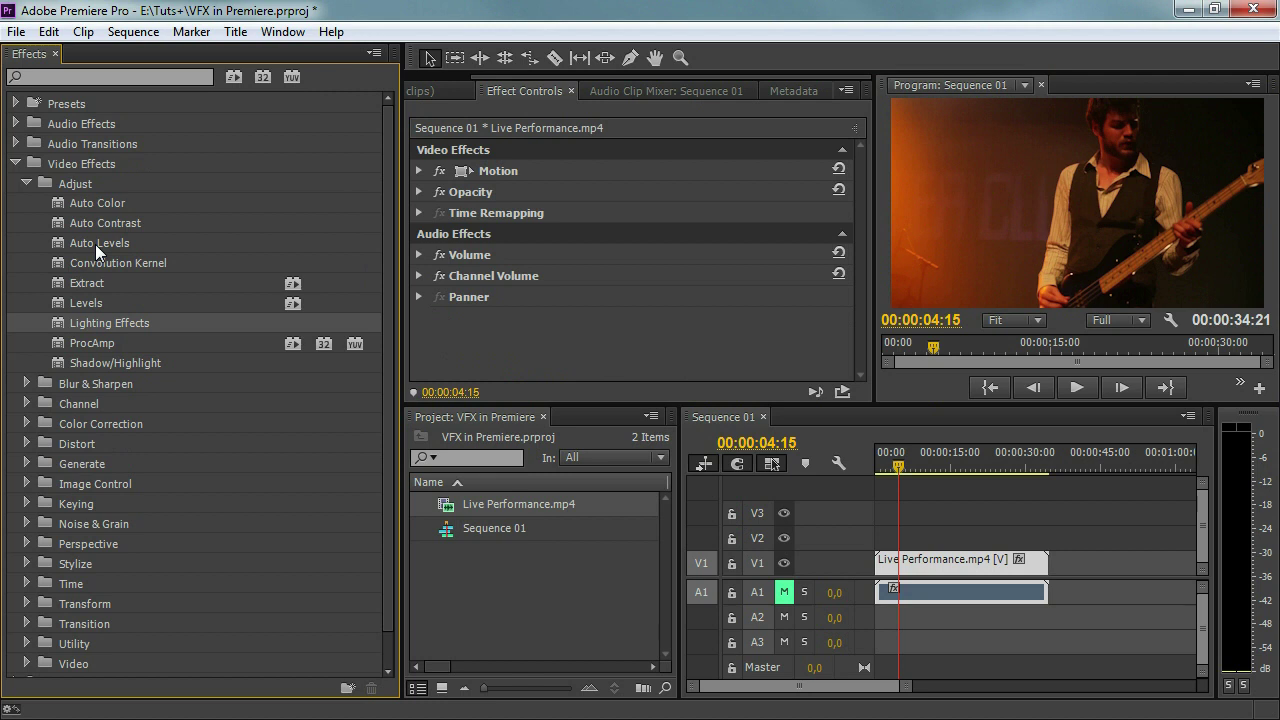
click(25, 184)
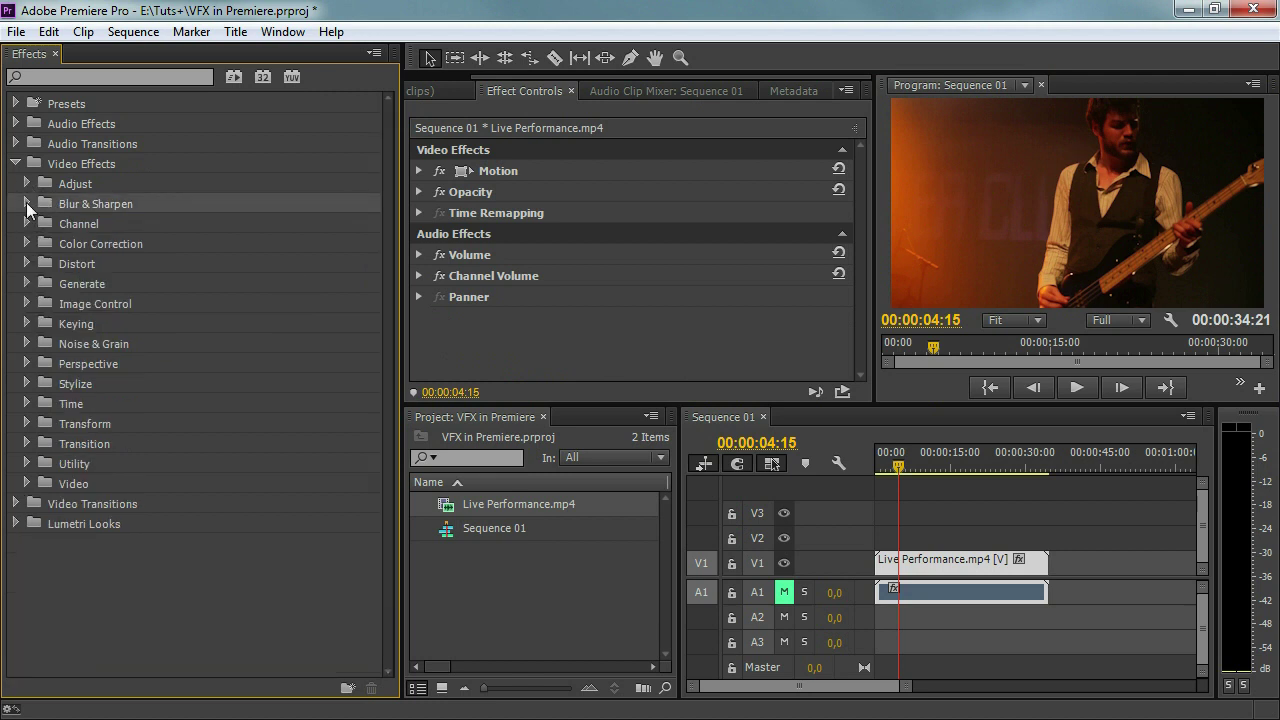
click(26, 203)
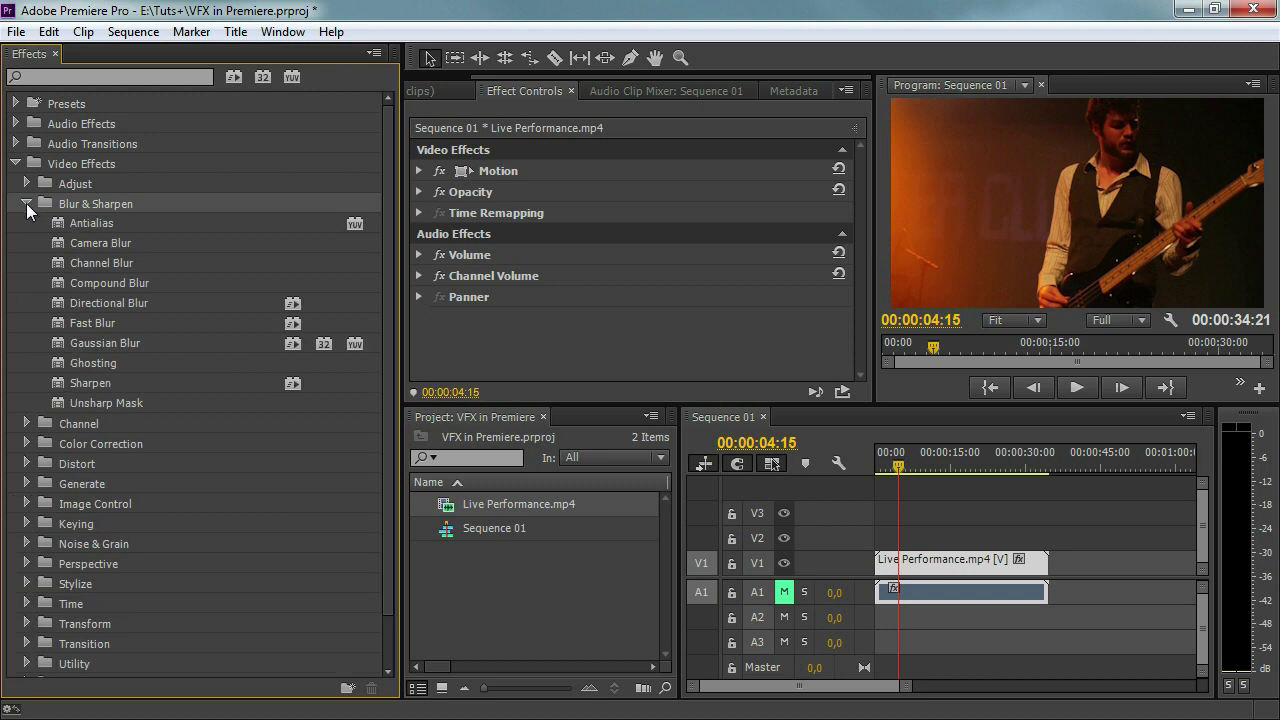
click(96, 387)
click(95, 406)
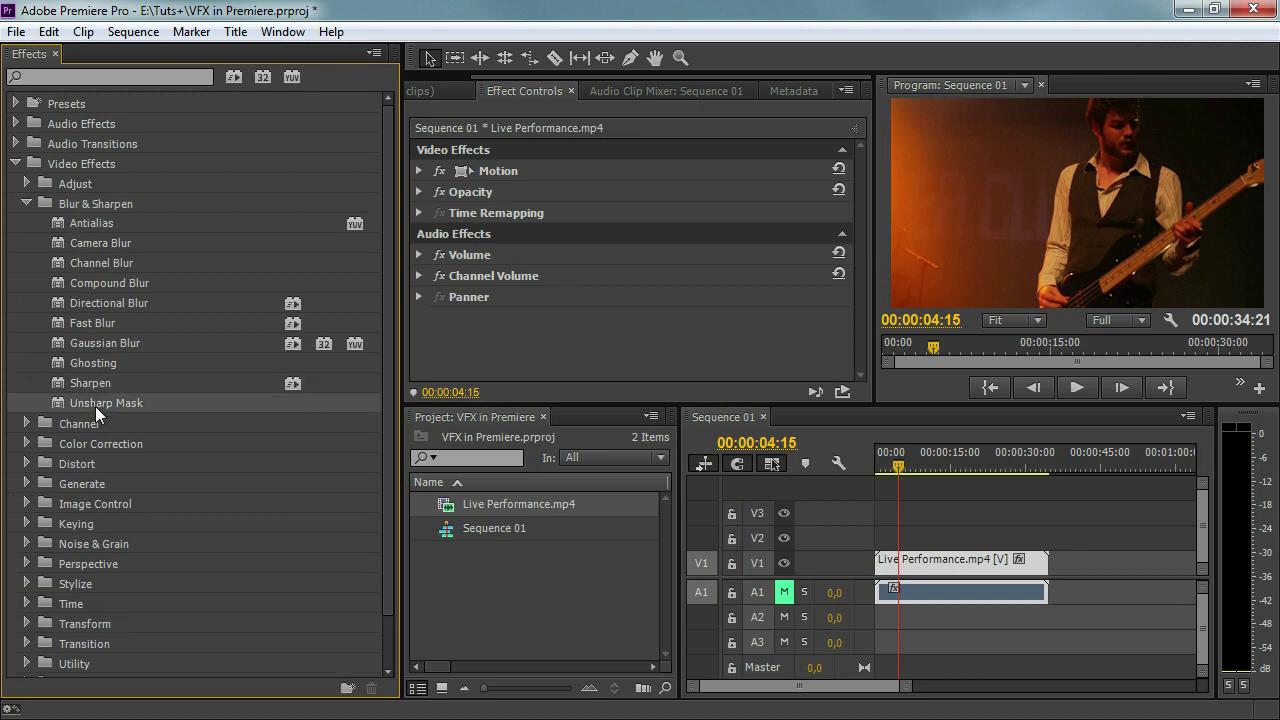
click(77, 377)
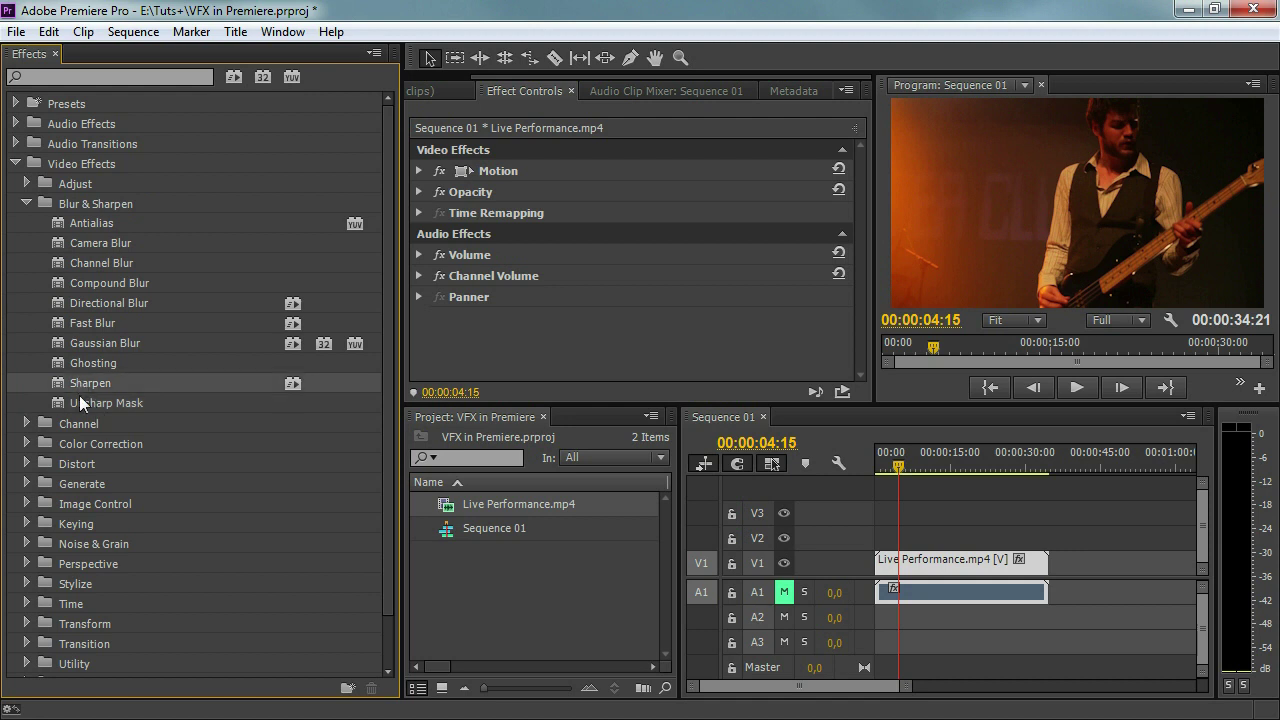
click(88, 403)
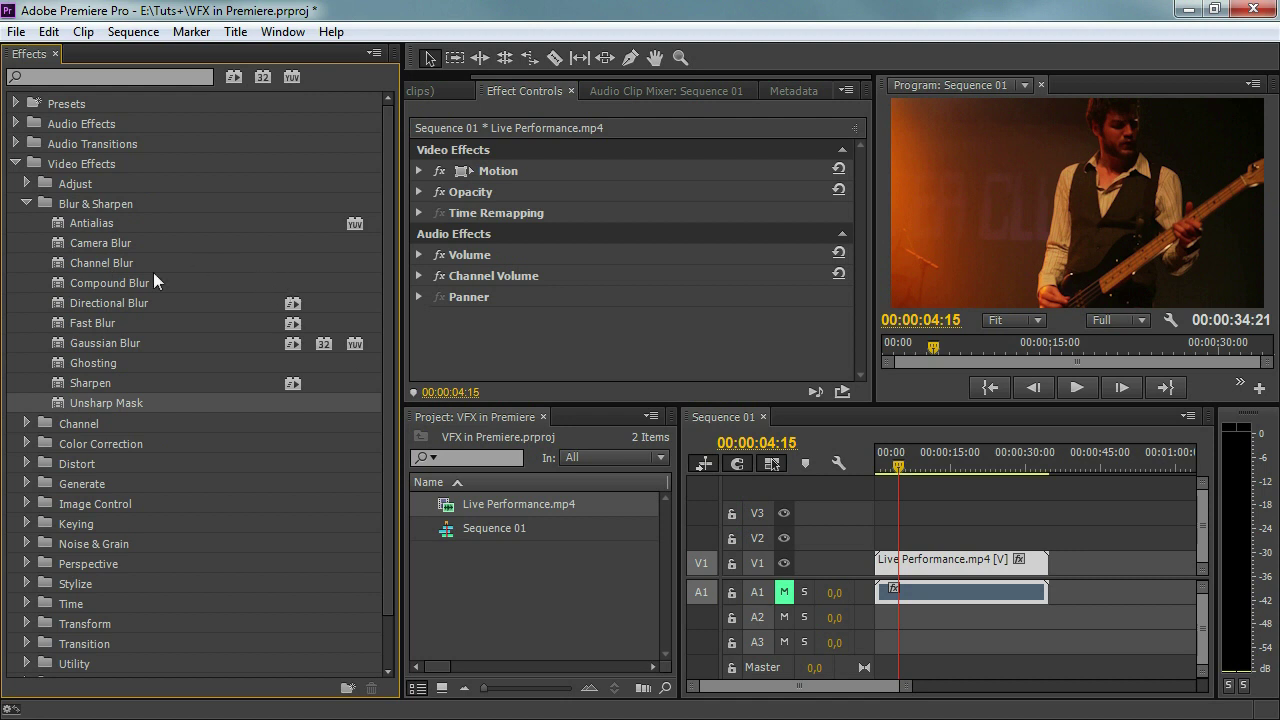
- Browse Camera, Channel, Compound, Directional, Fast and Gaussian Blur plus Ghosting, then collapse Blur & Sharpen
click(145, 244)
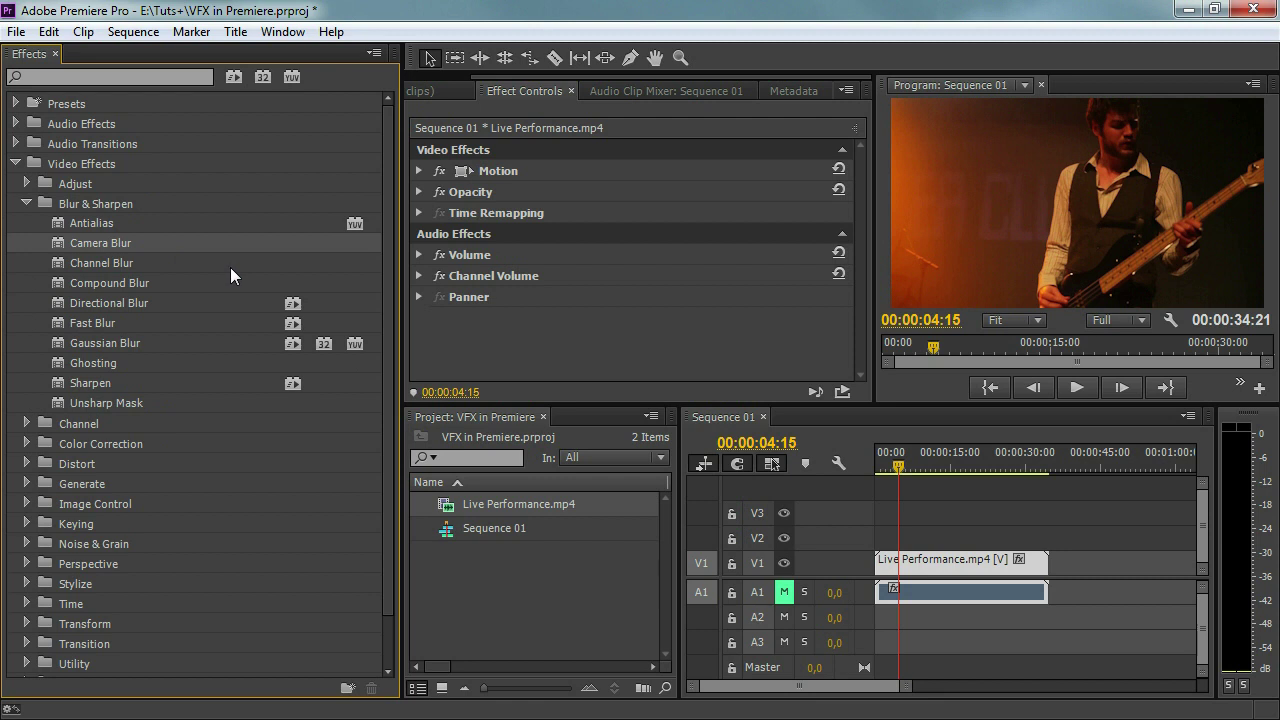
click(111, 264)
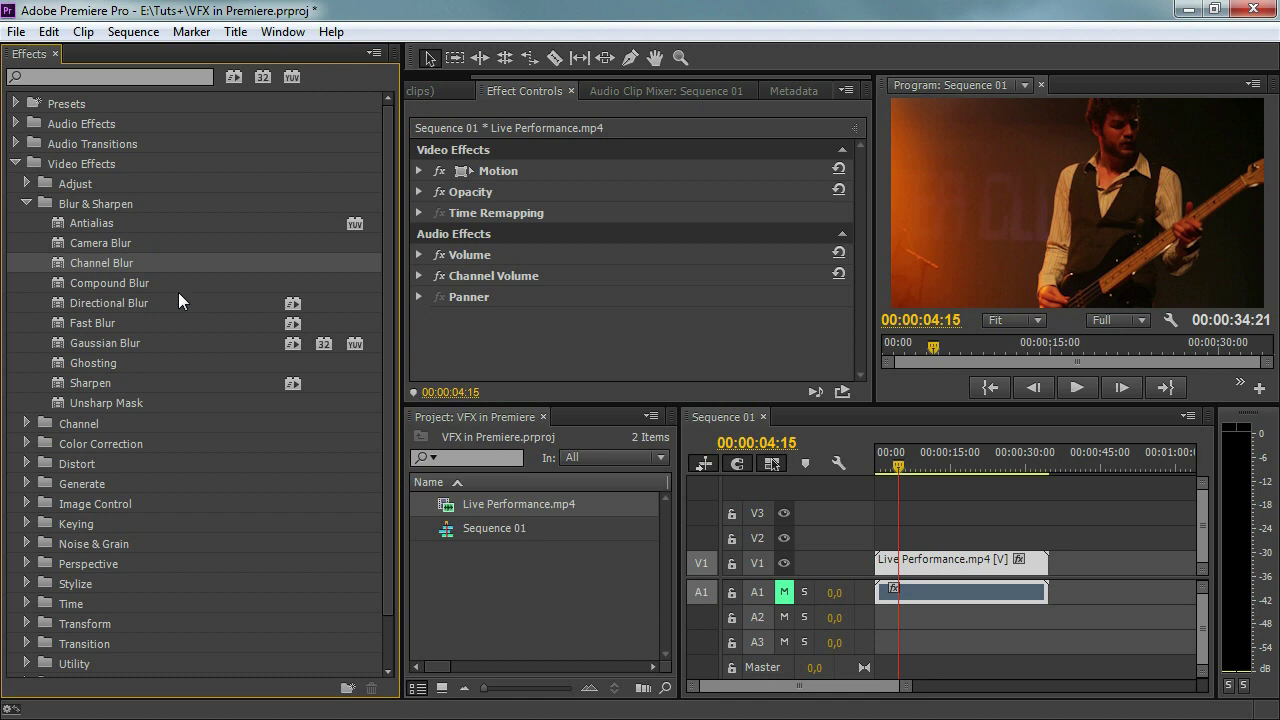
click(123, 282)
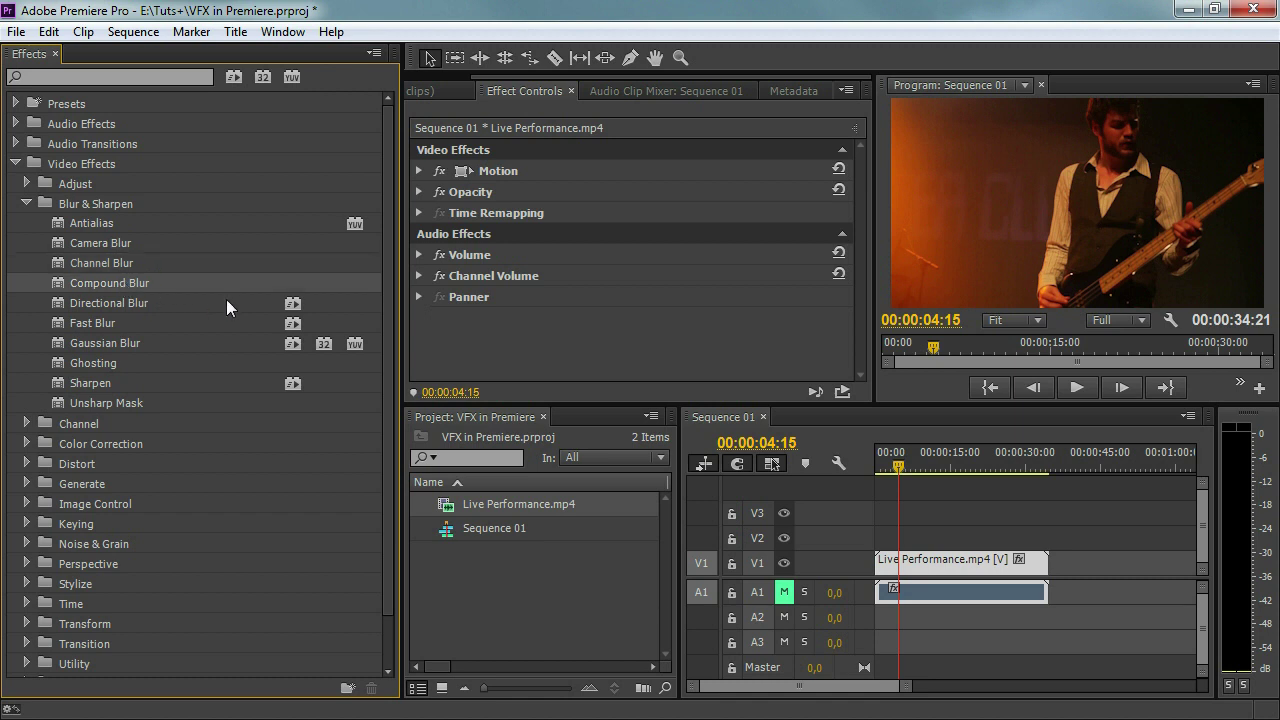
click(92, 306)
click(78, 323)
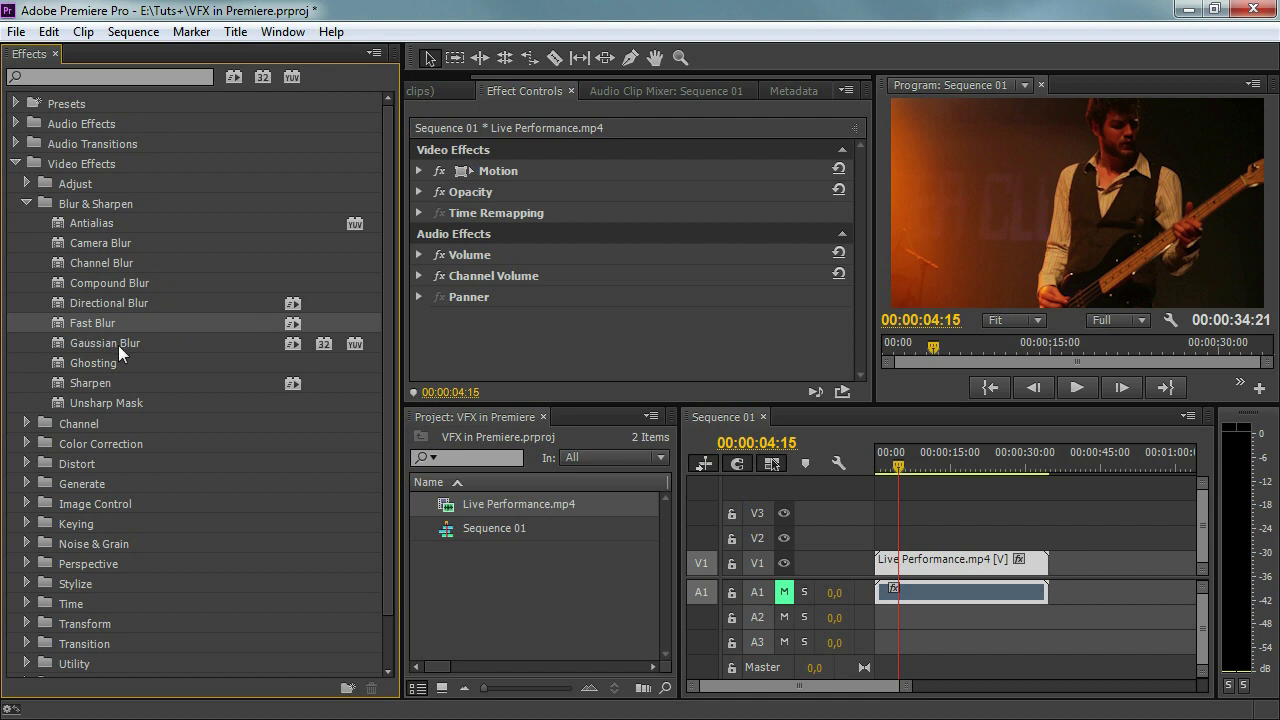
click(96, 345)
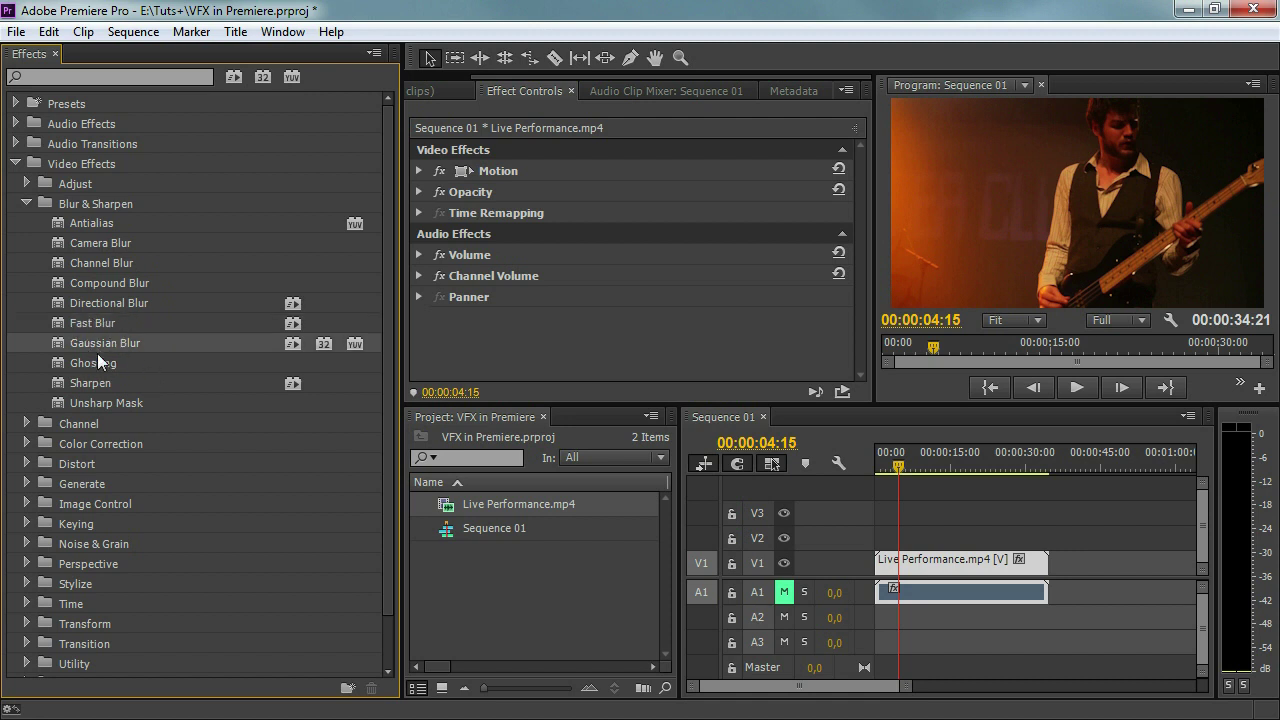
click(173, 358)
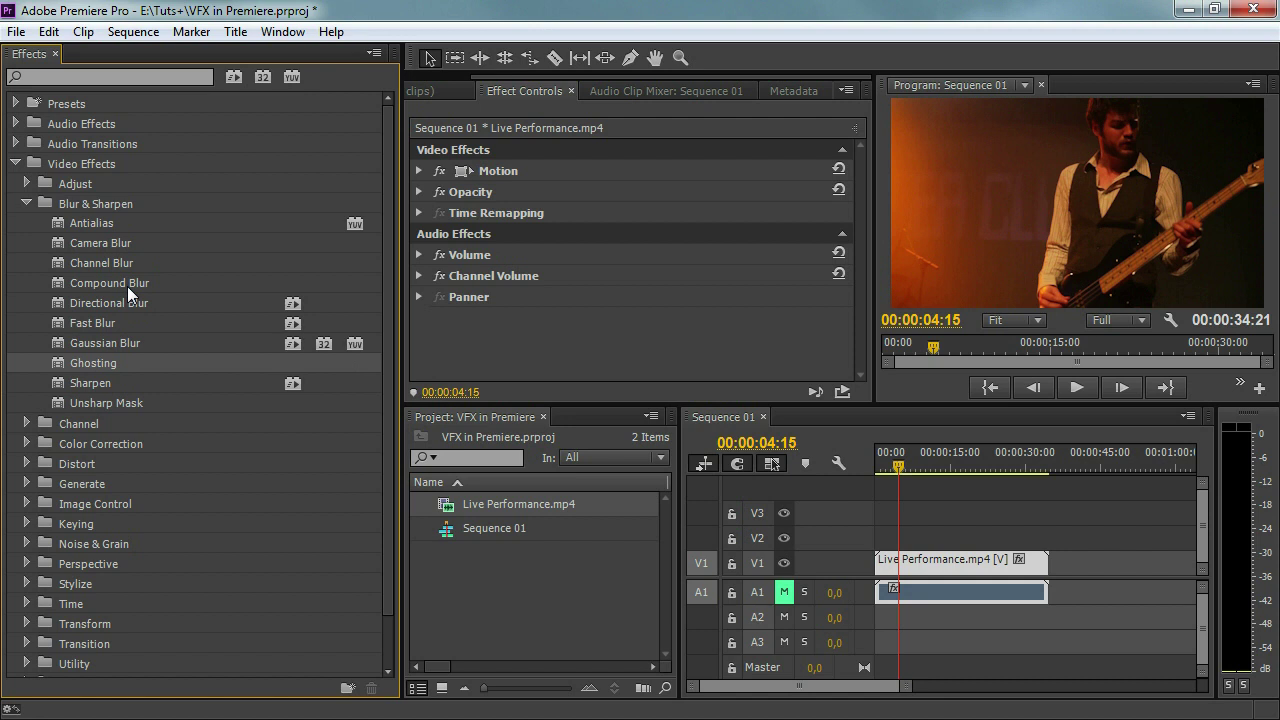
click(24, 203)
click(35, 224)
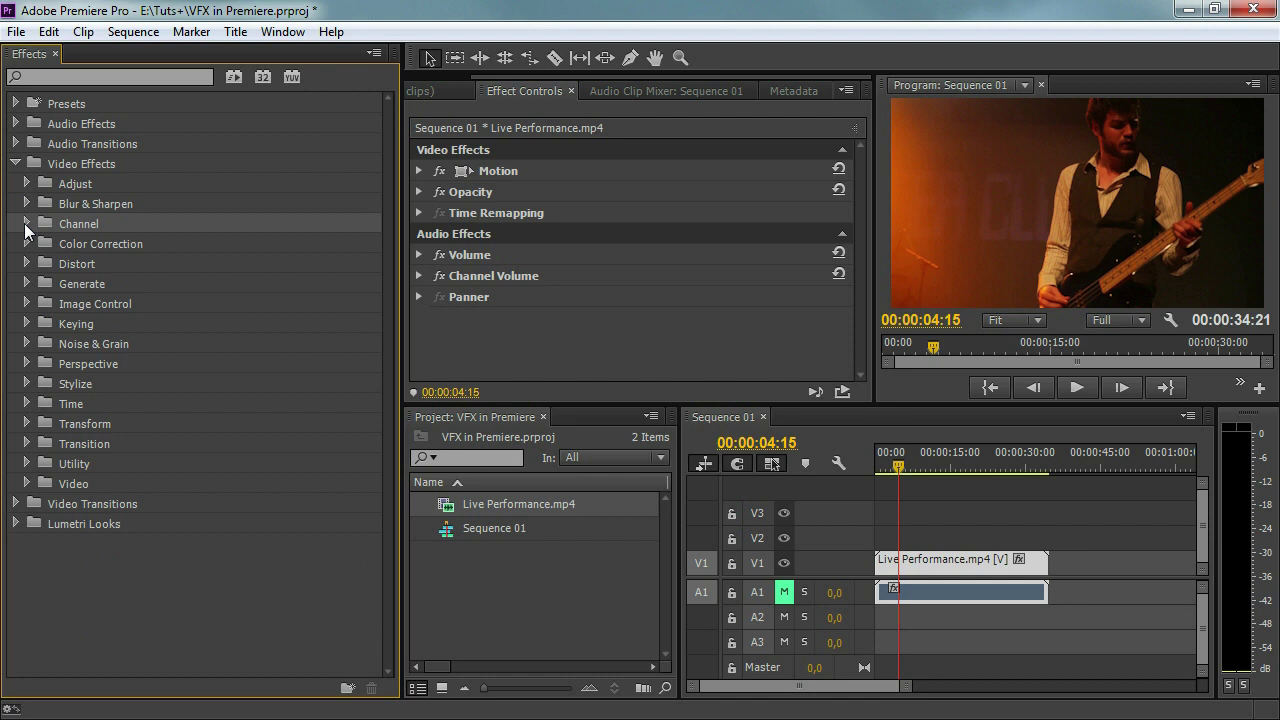
- Expand Channel, apply Invert on the Red channel to the clip, then delete it
click(26, 226)
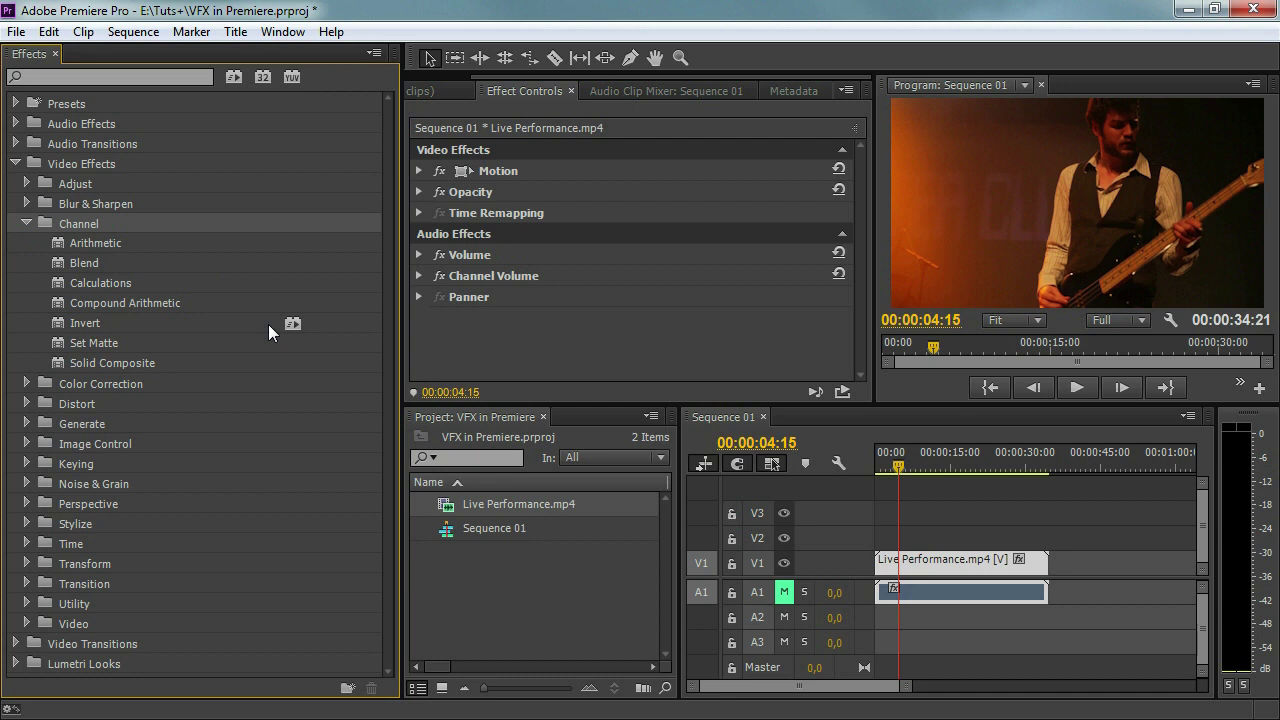
click(104, 289)
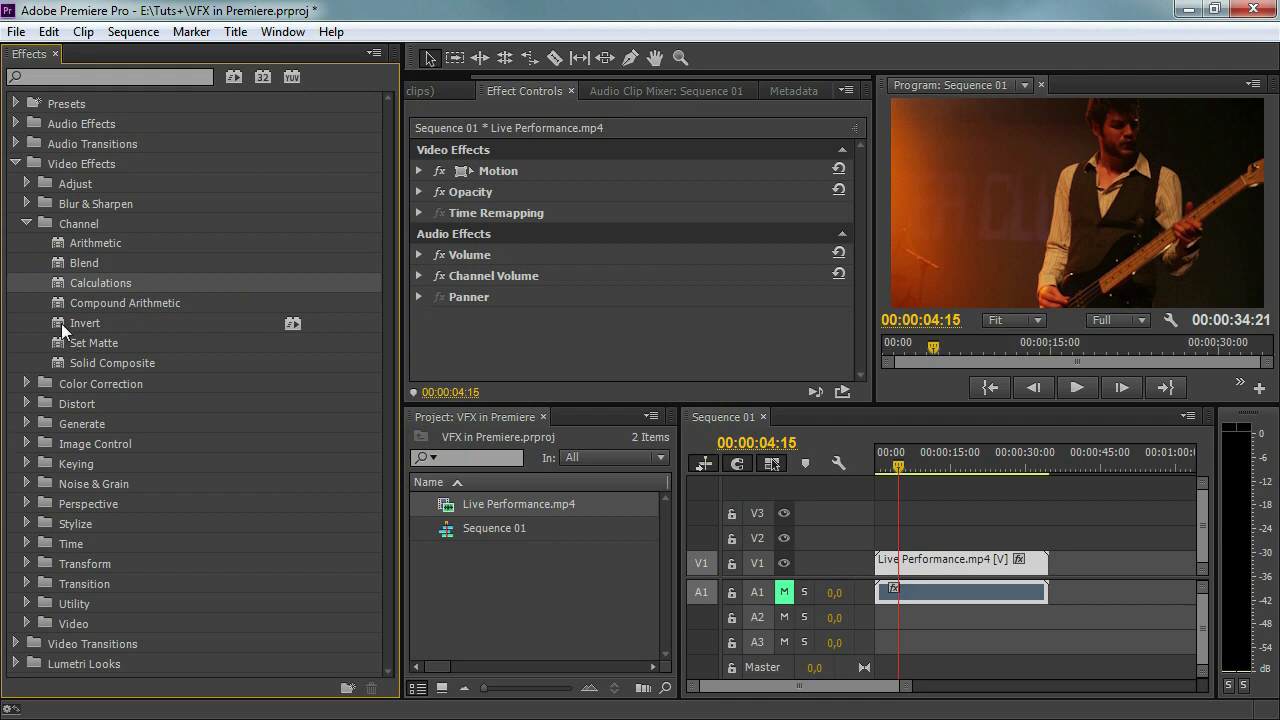
drag(61, 323, 546, 252)
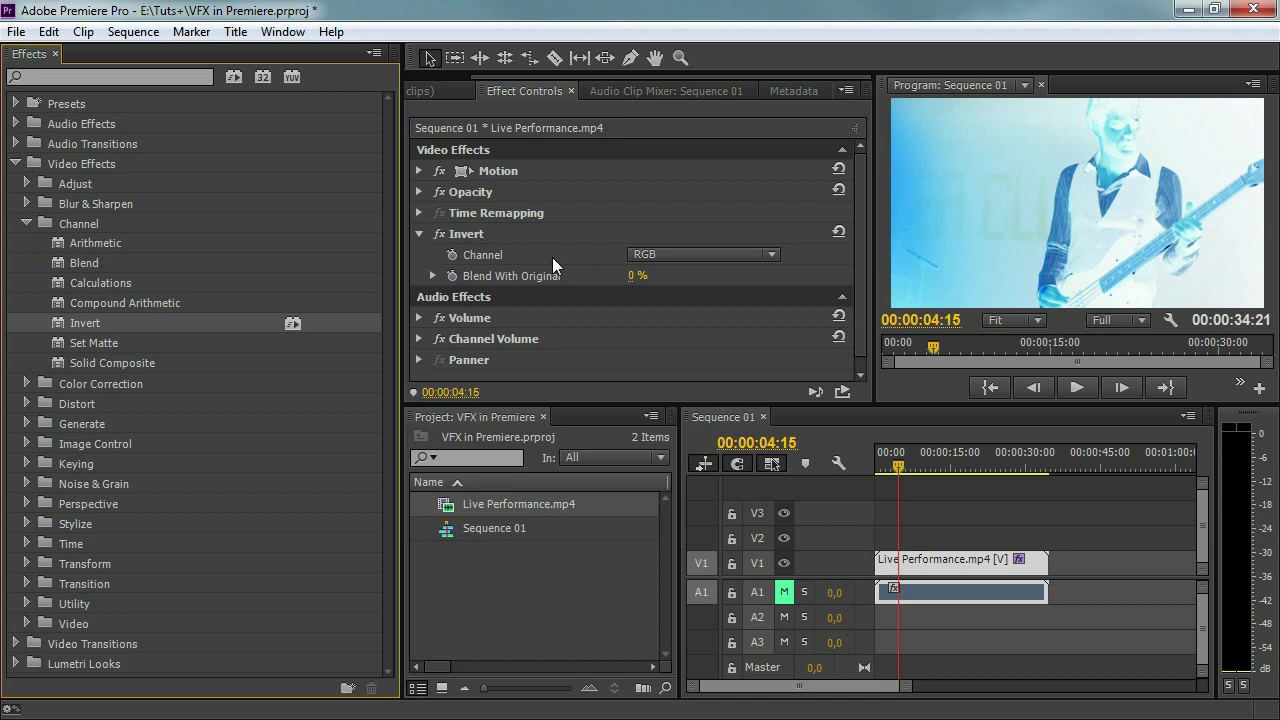
click(718, 253)
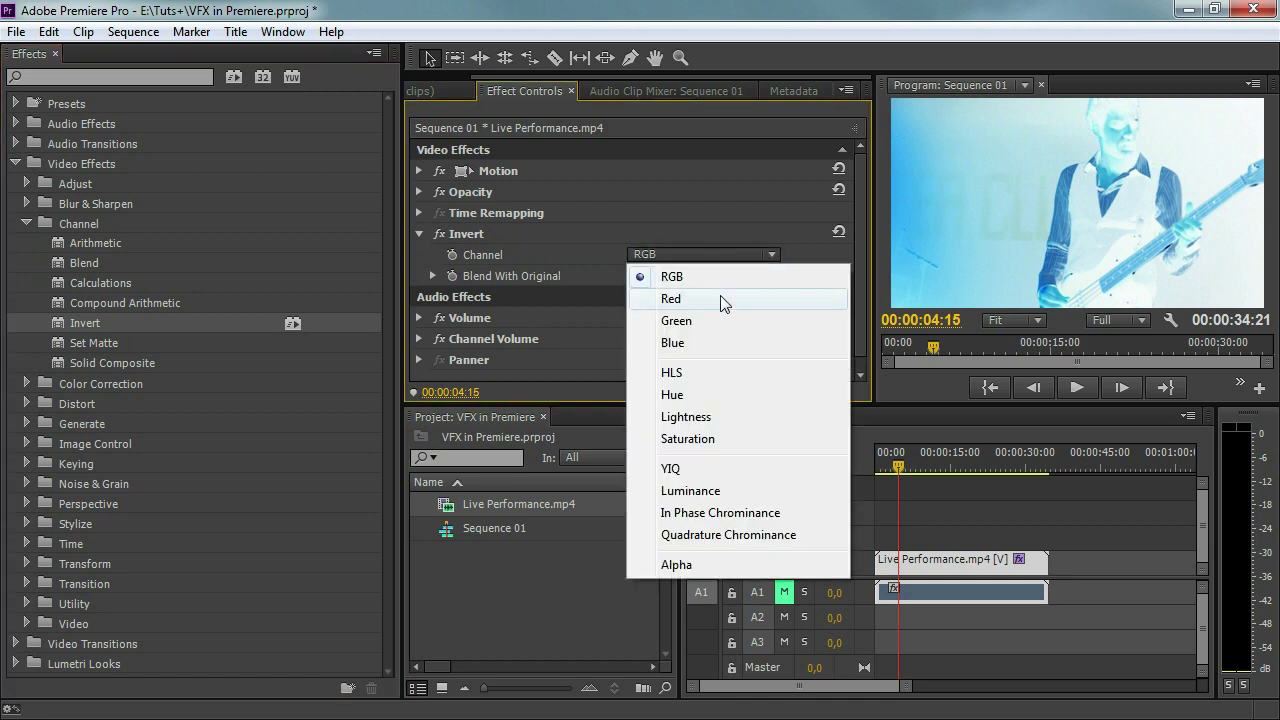
click(722, 299)
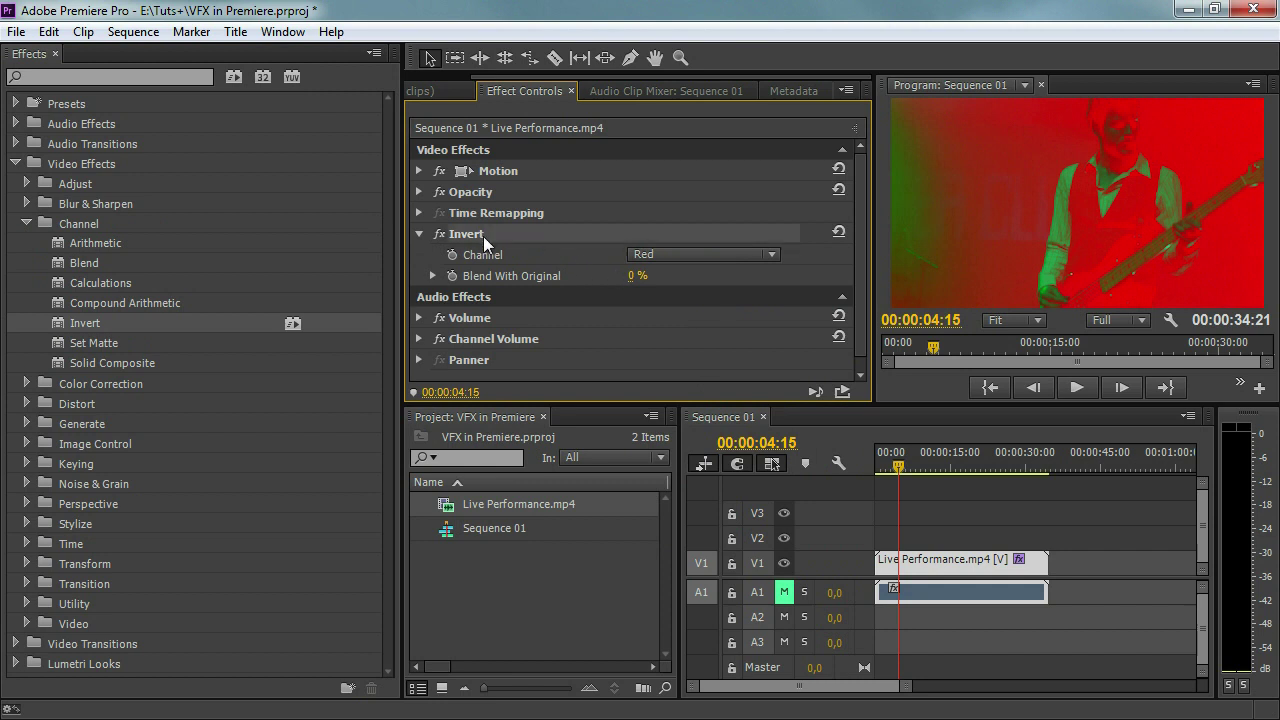
key(Delete)
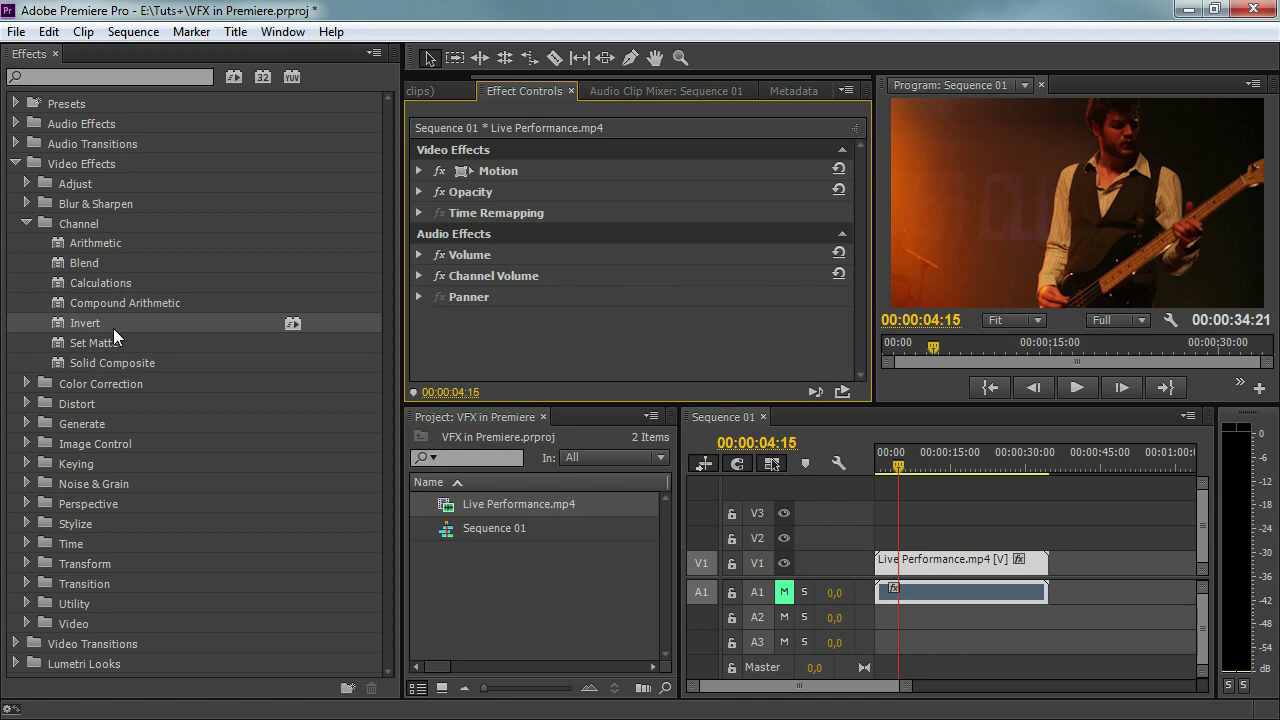
- Collapse the Channel folder and expand Color Correction to show Brightness & Contrast through Video Limiter
click(62, 223)
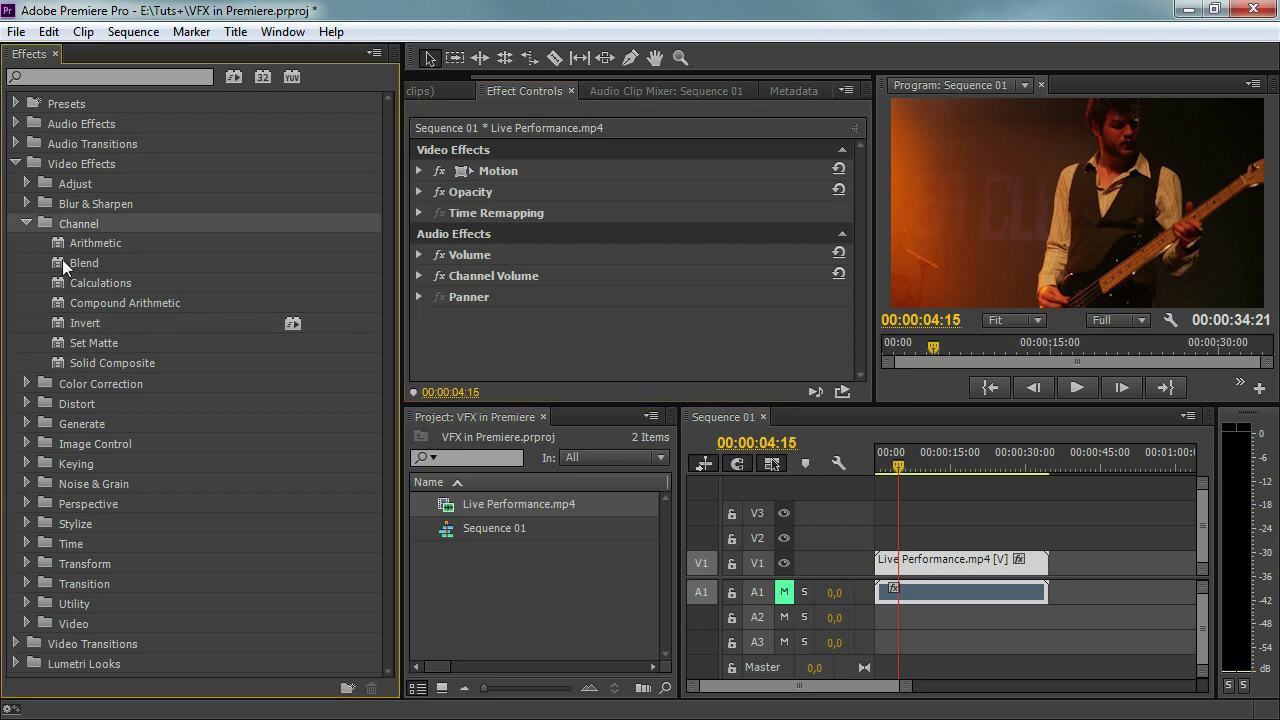
click(26, 222)
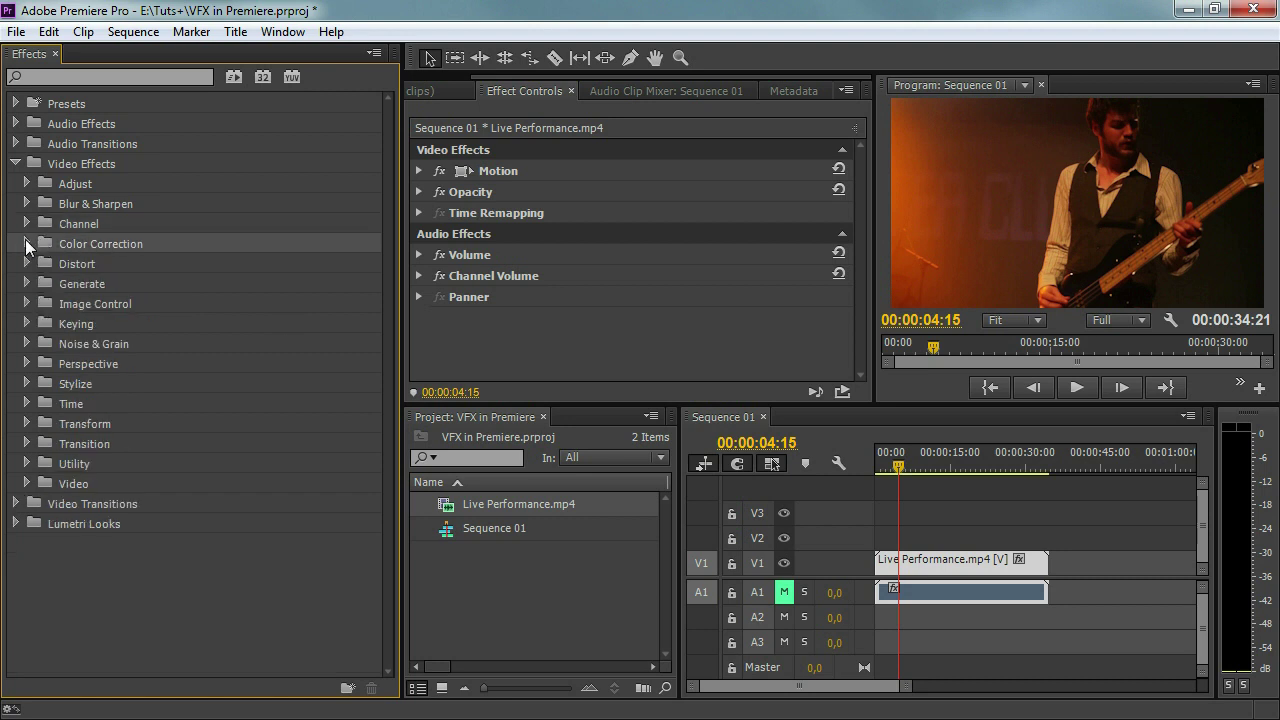
click(26, 242)
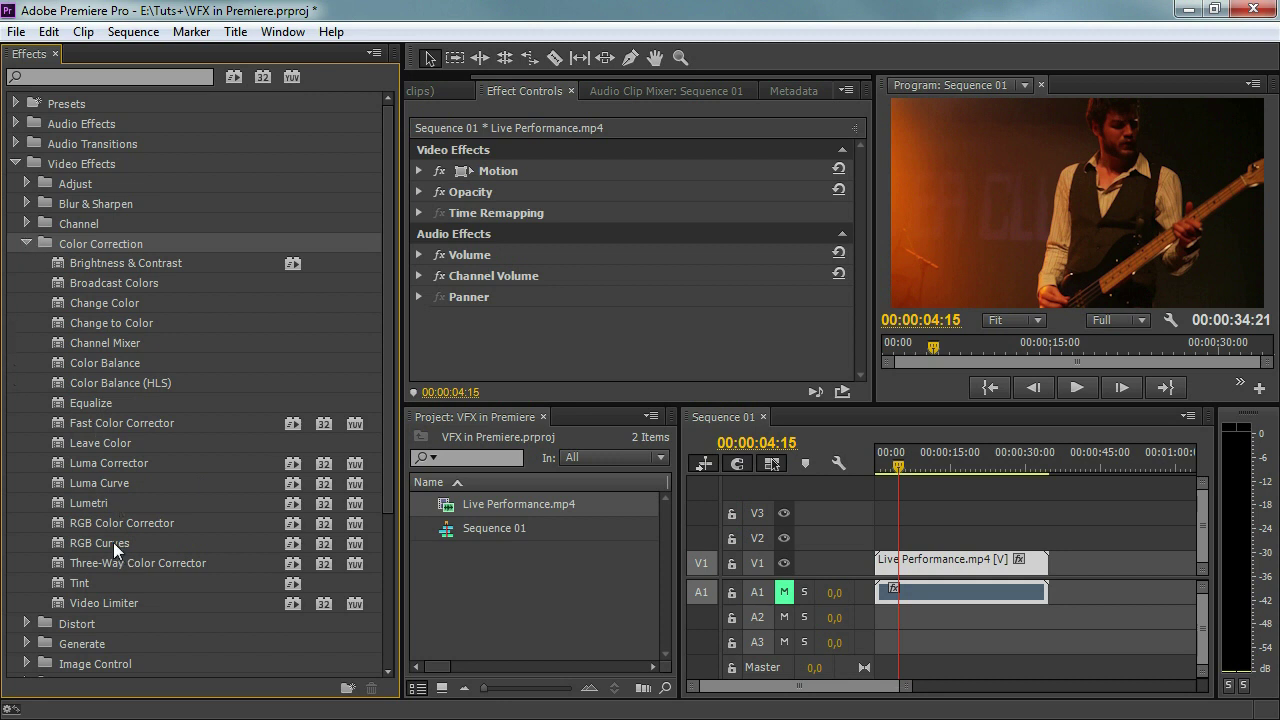
click(141, 540)
drag(55, 542, 564, 329)
mouse_move(859, 206)
mouse_down()
mouse_move(858, 327)
mouse_move(846, 207)
mouse_up()
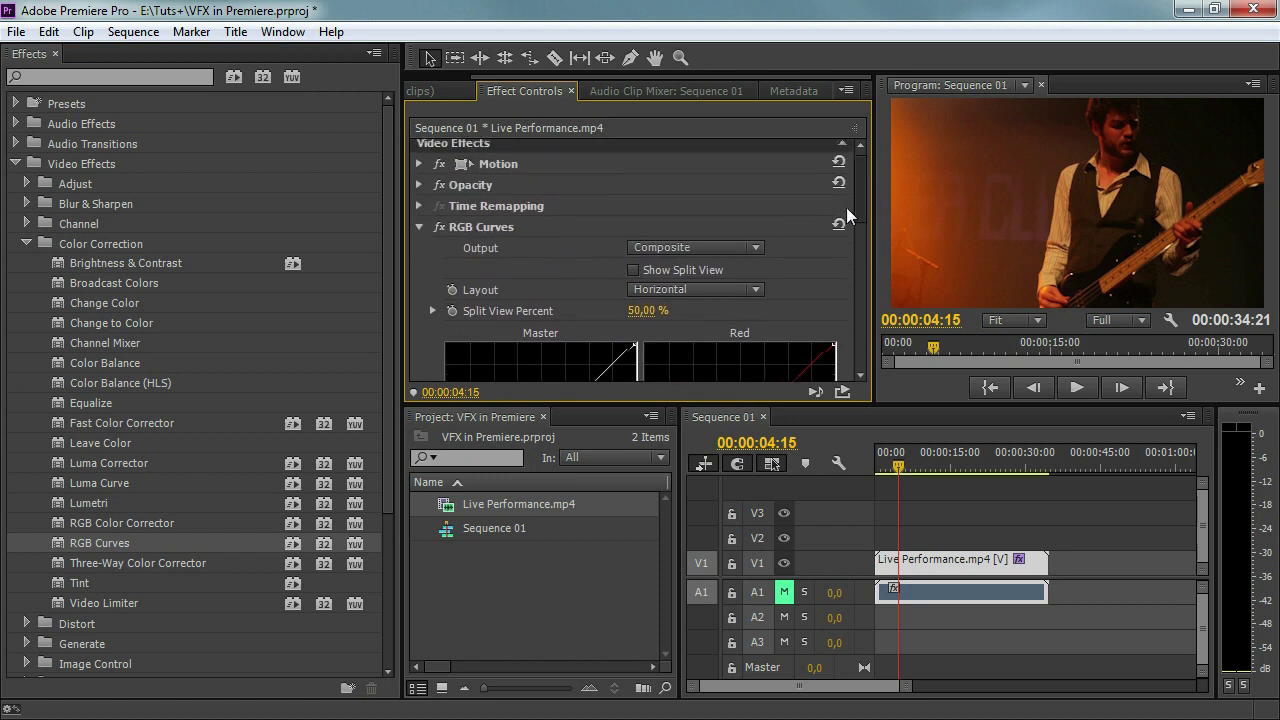
key(Delete)
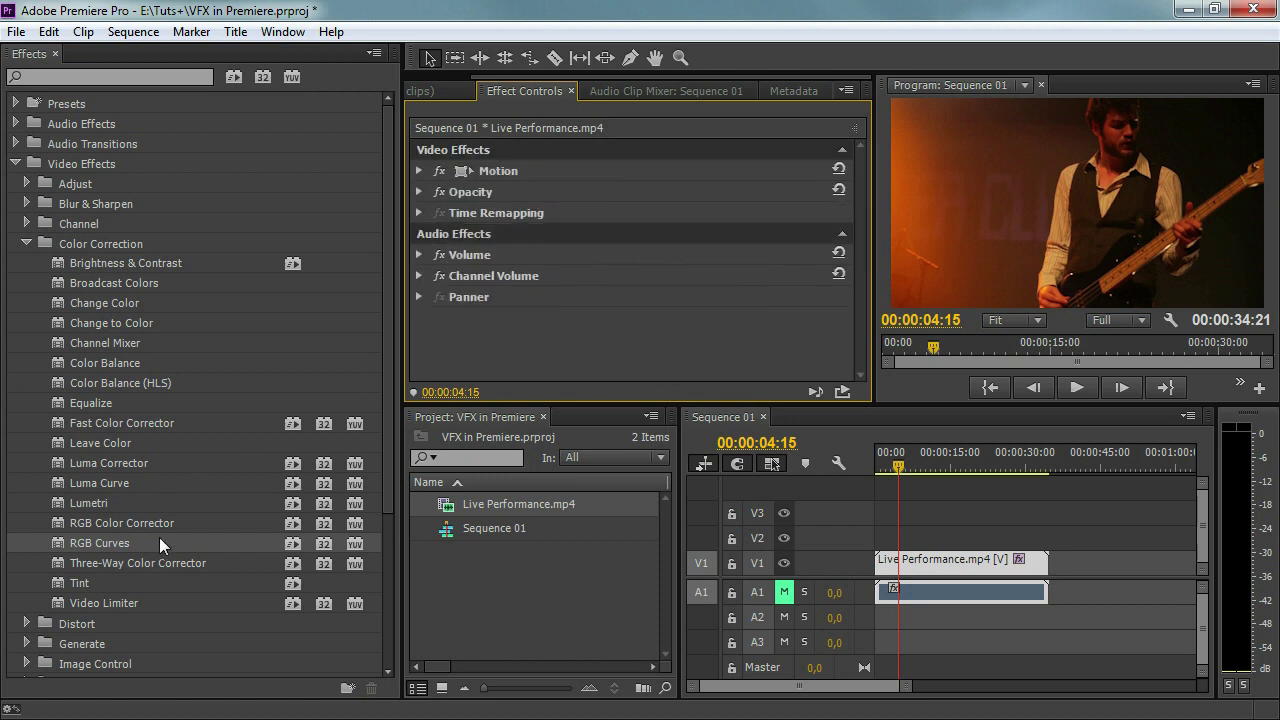
drag(71, 563, 716, 224)
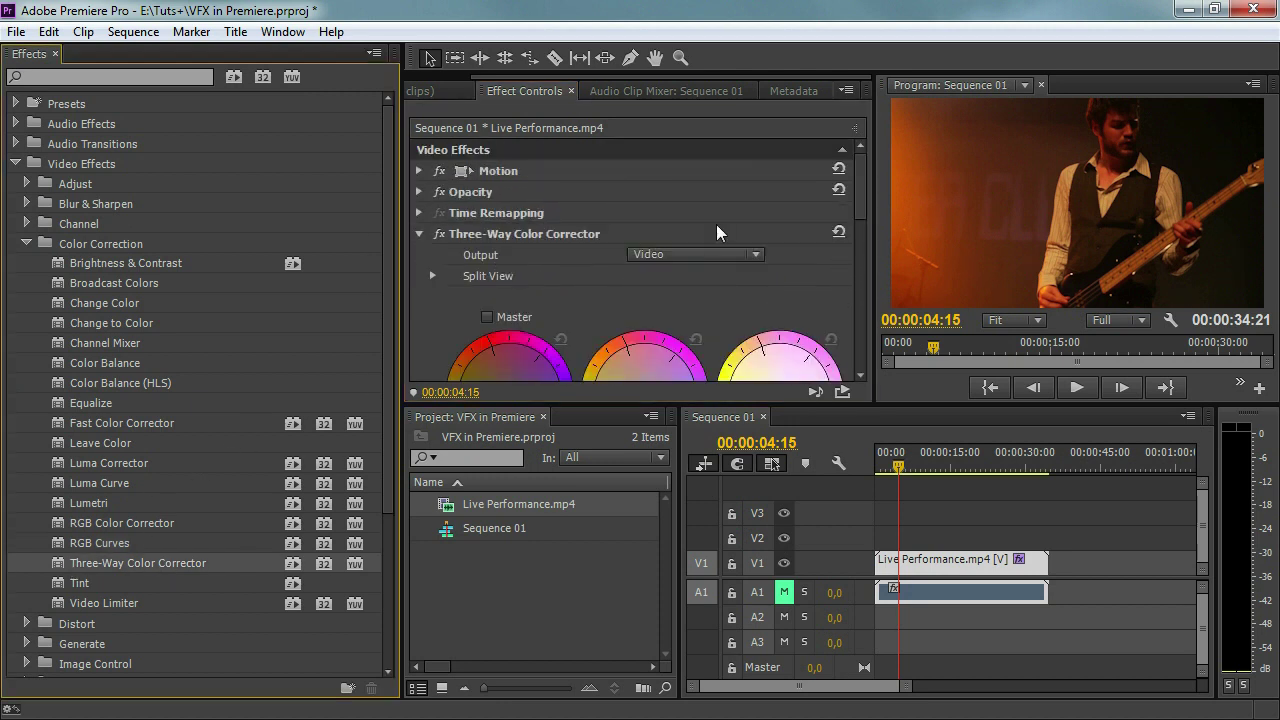
drag(856, 181, 858, 216)
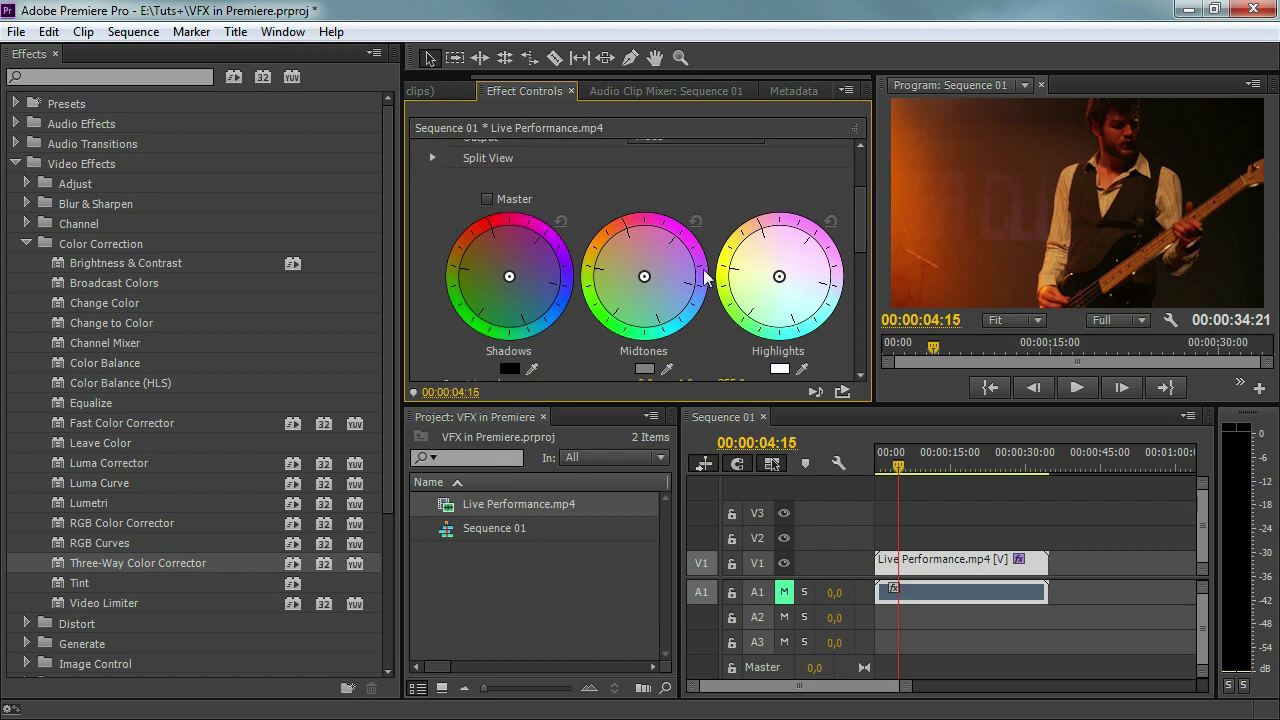
drag(862, 232, 842, 257)
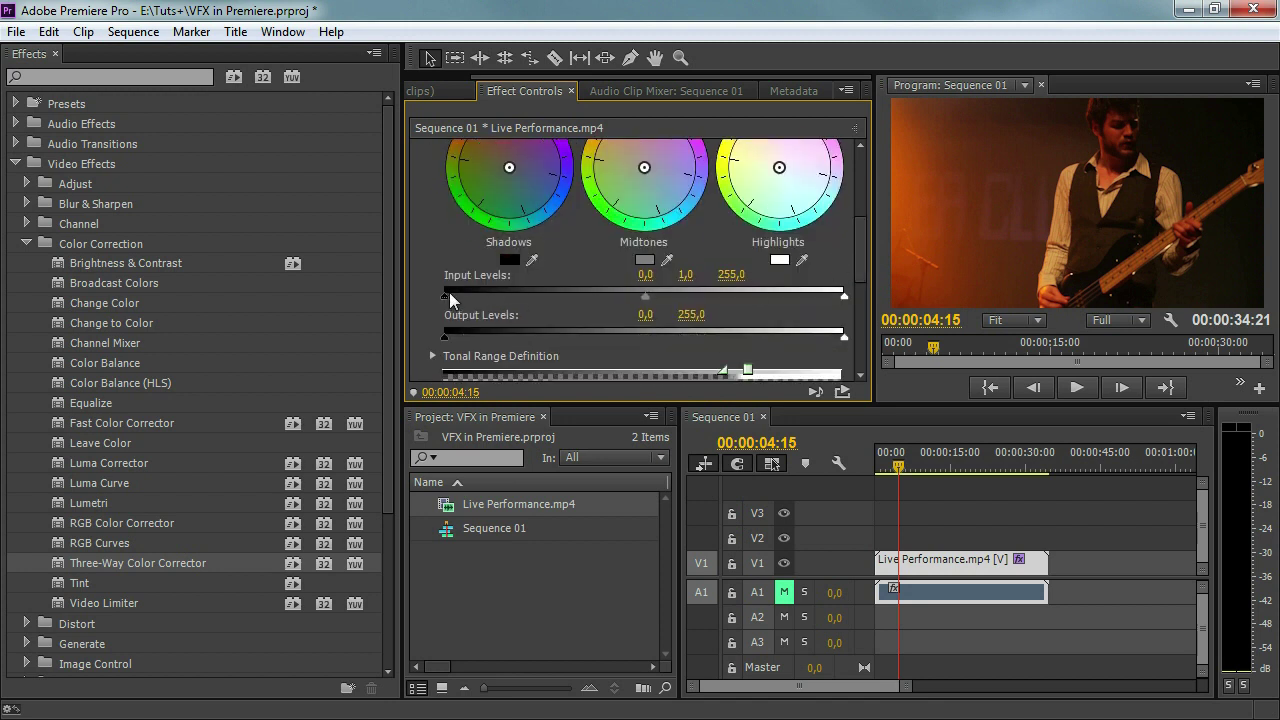
drag(449, 292, 431, 294)
drag(860, 280, 860, 212)
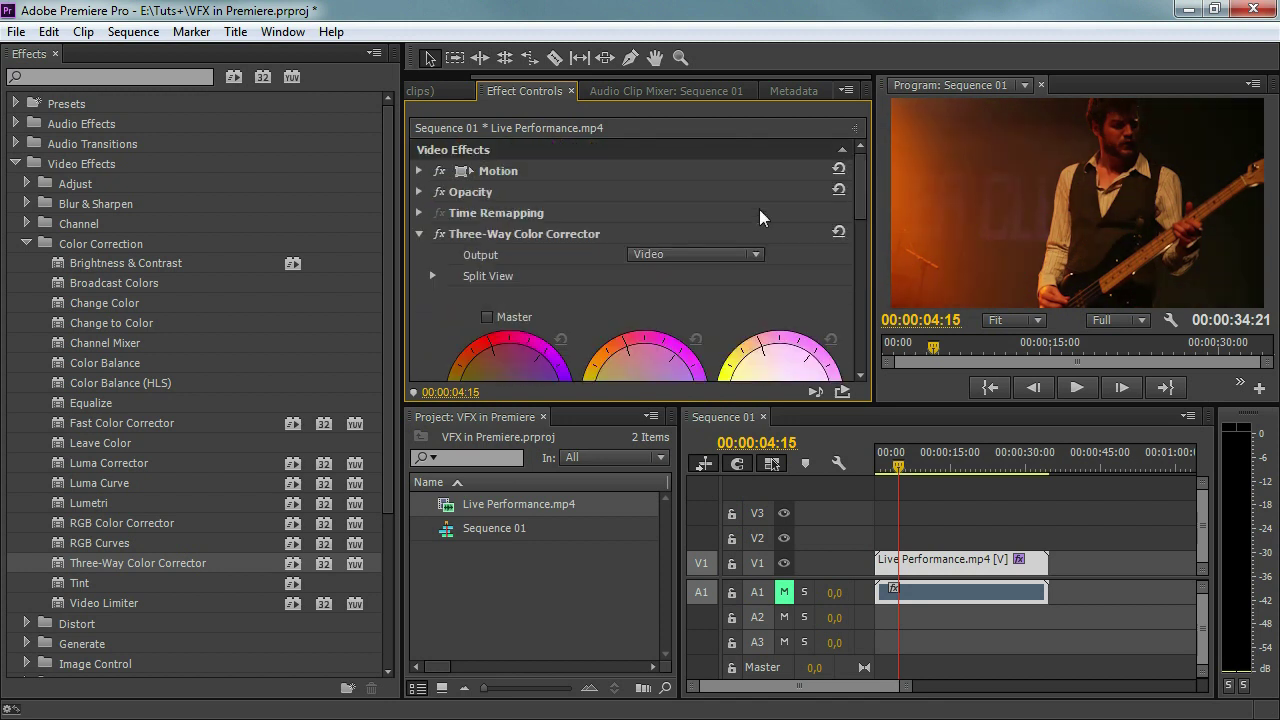
click(539, 235)
key(Delete)
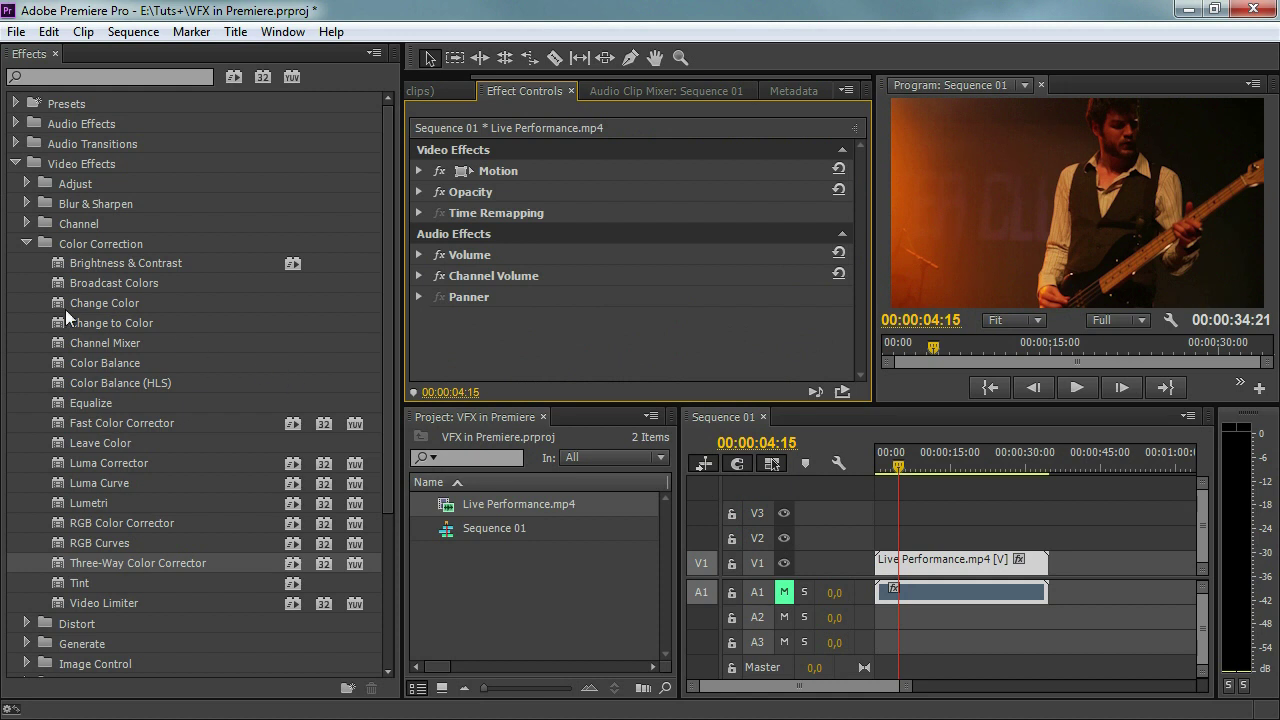
- Collapse Color Correction, expand Distort, and apply Corner Pin to the performance clip
click(27, 240)
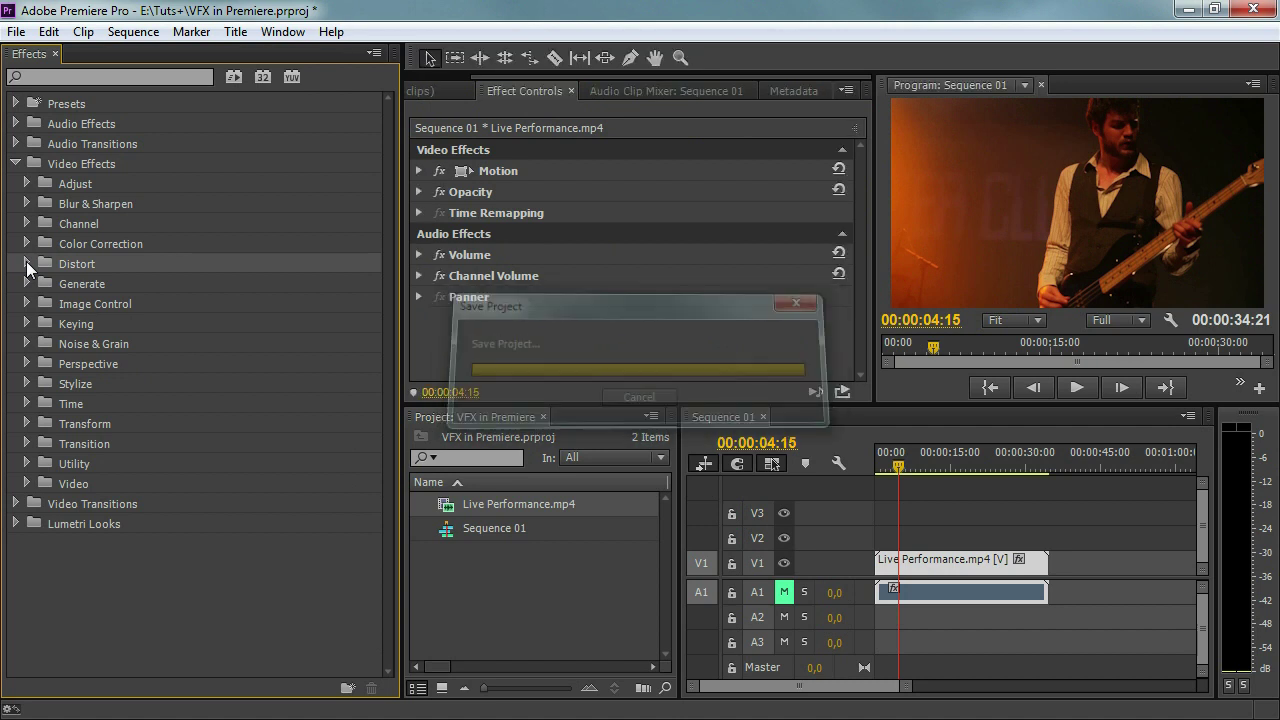
click(26, 263)
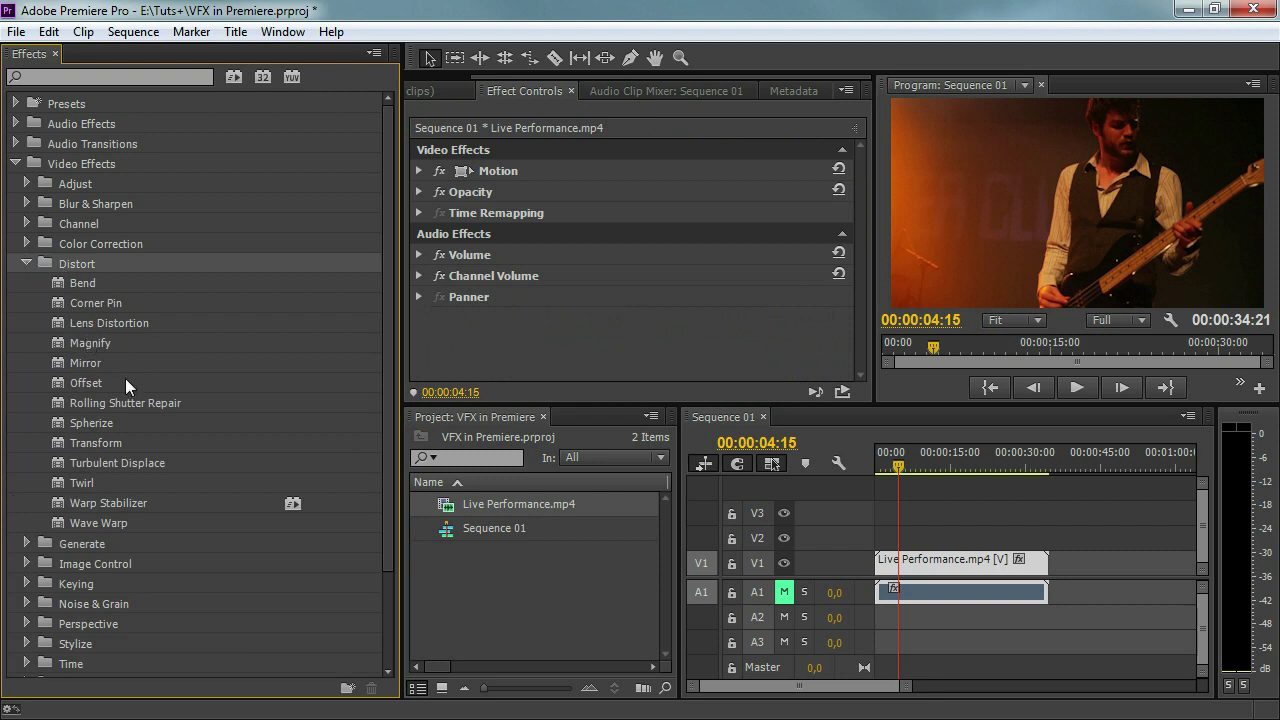
click(64, 302)
drag(59, 301, 496, 358)
click(505, 234)
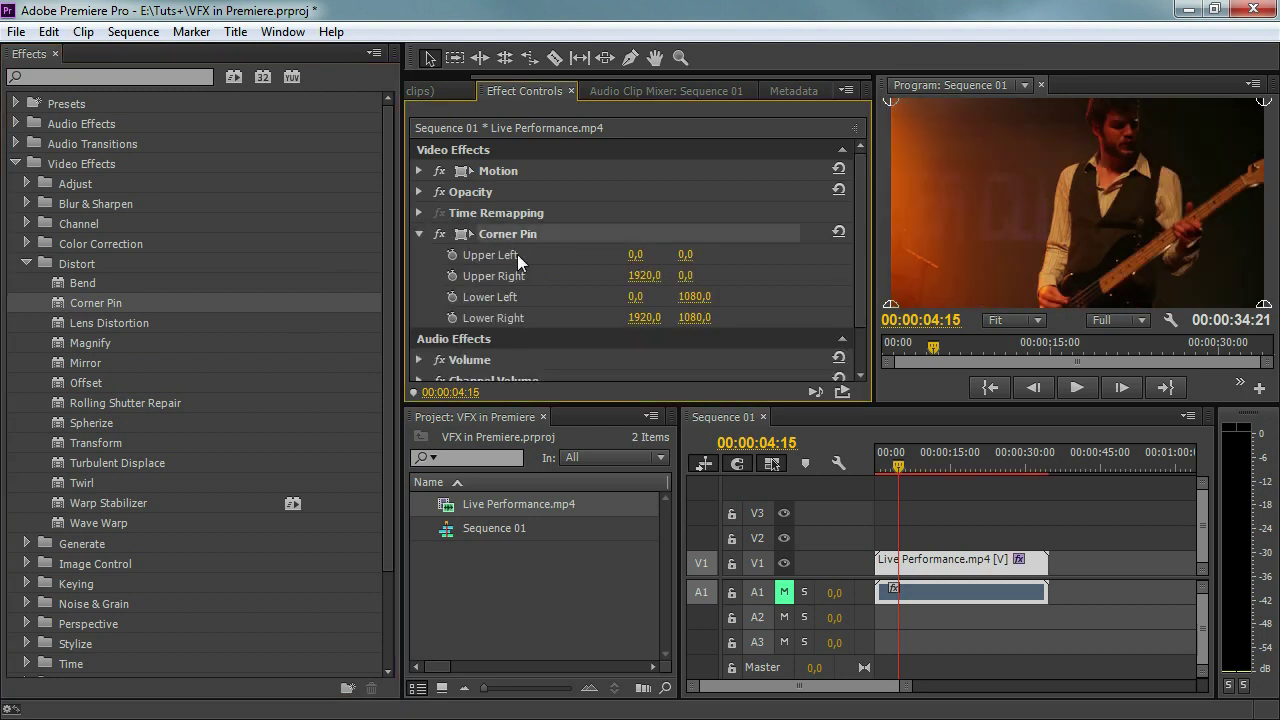
- Drag the upper-left, upper-right and lower-right corner handles inward into a tilted quadrilateral
click(886, 97)
drag(896, 118, 960, 166)
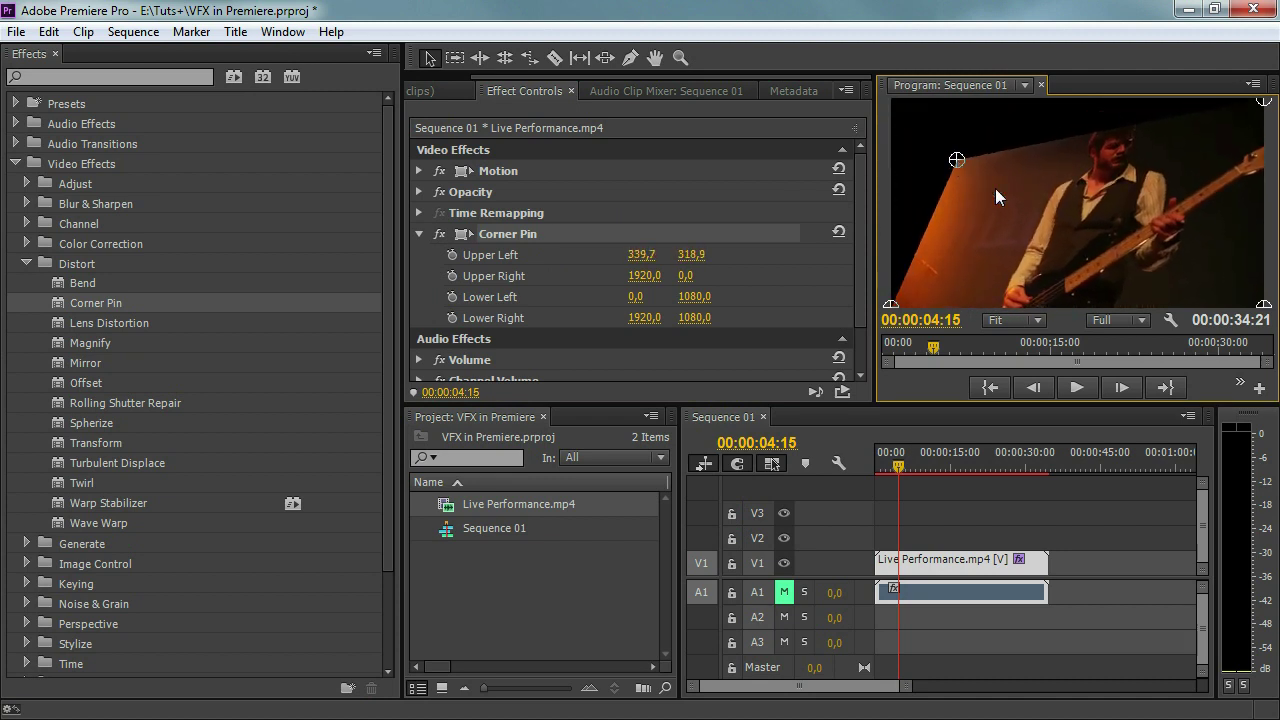
drag(1265, 308, 1158, 276)
drag(1264, 101, 1208, 132)
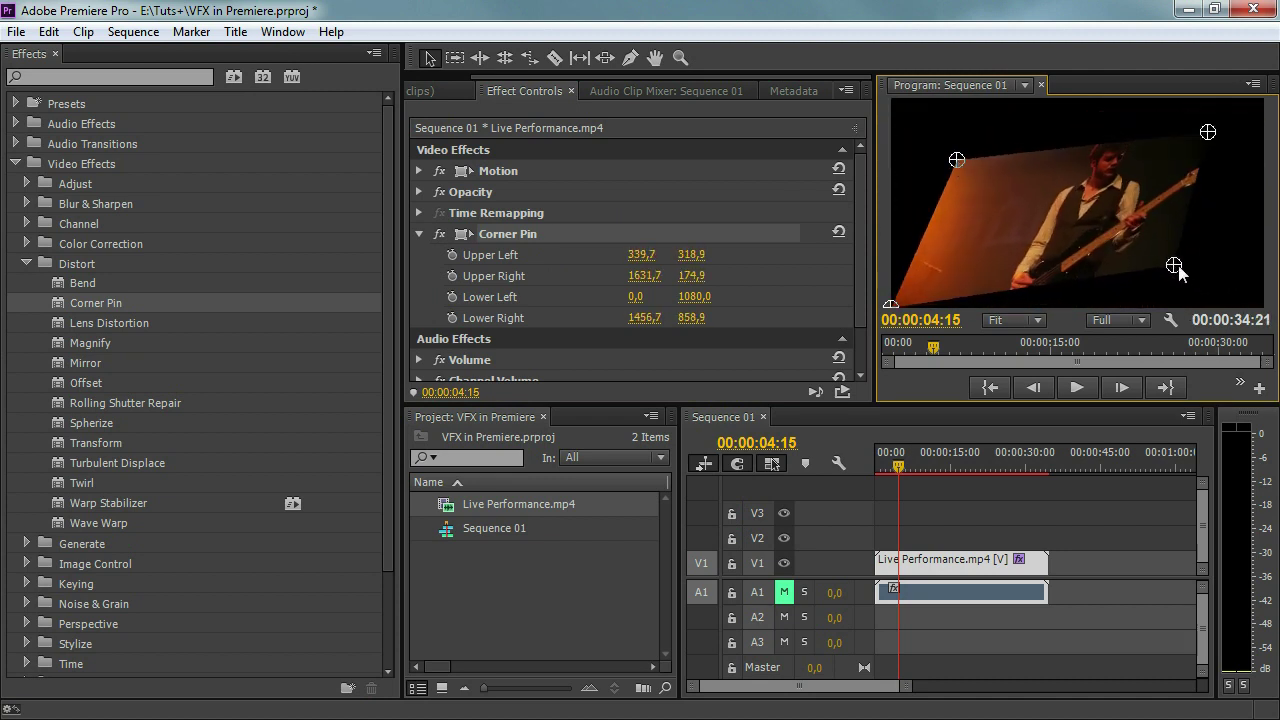
drag(1160, 269, 1229, 277)
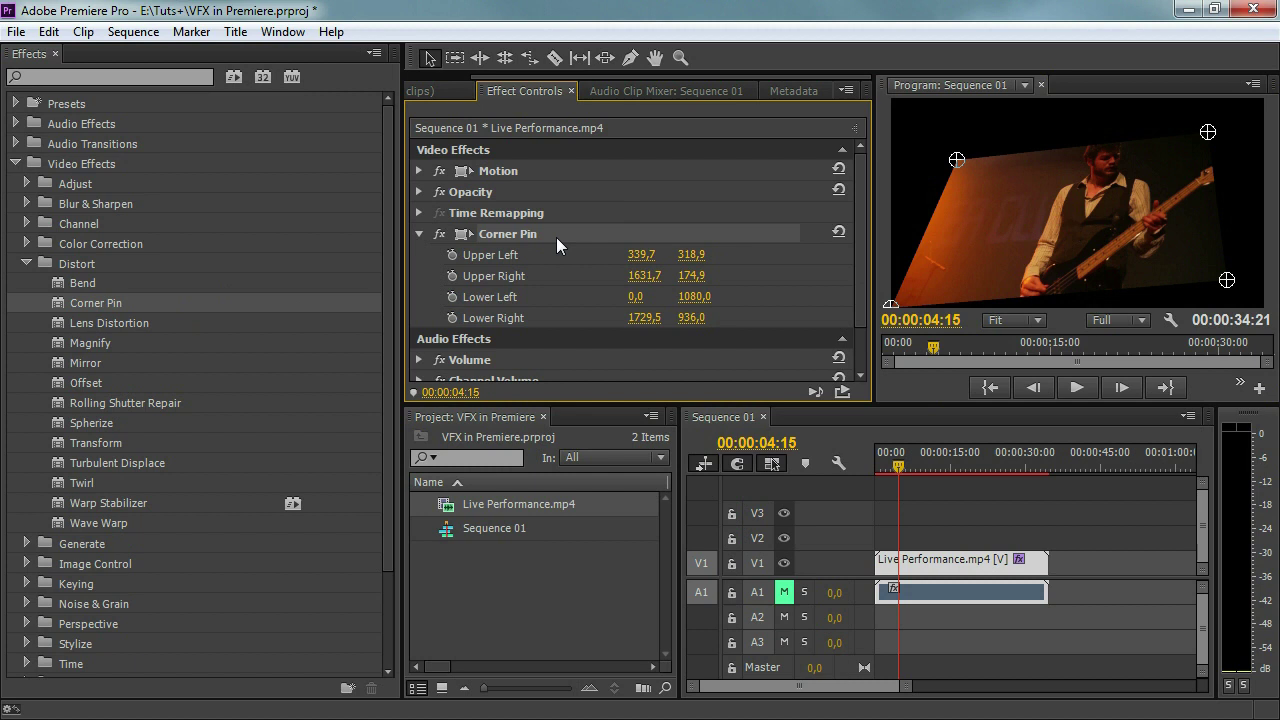
- Delete Corner Pin and browse Lens Distortion, Magnify and Mirror
key(Delete)
click(110, 326)
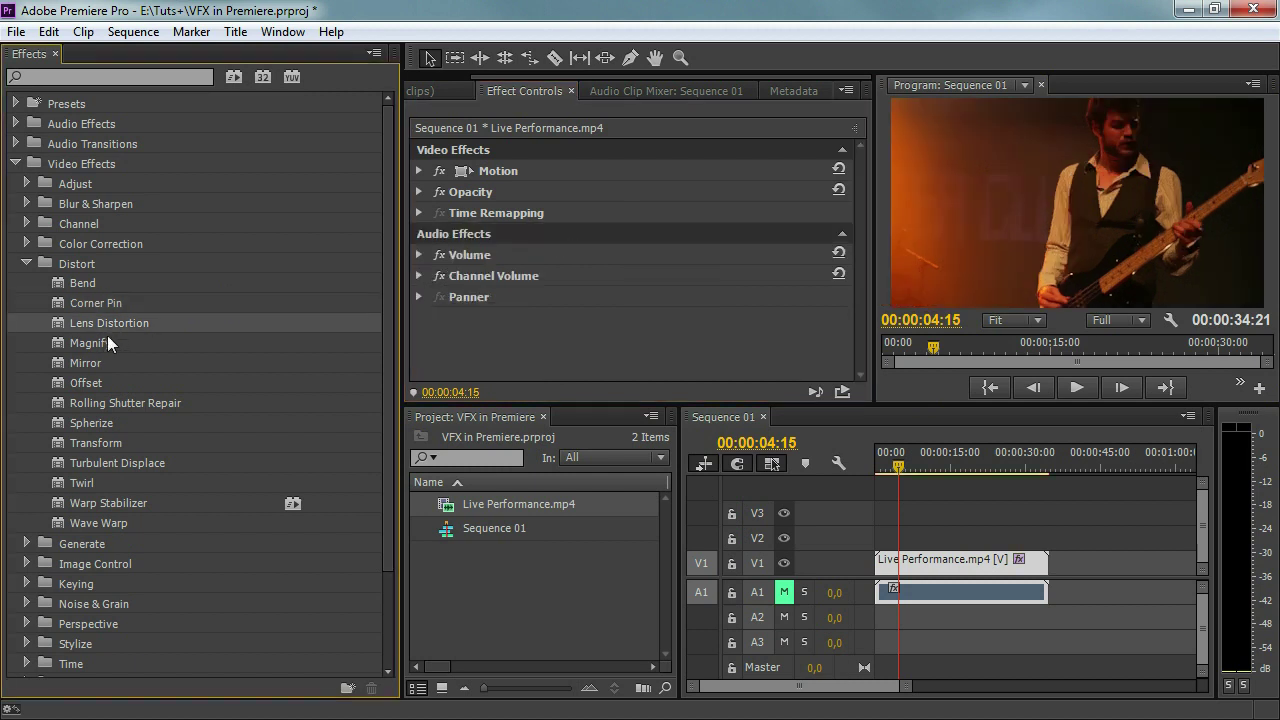
click(105, 344)
click(102, 365)
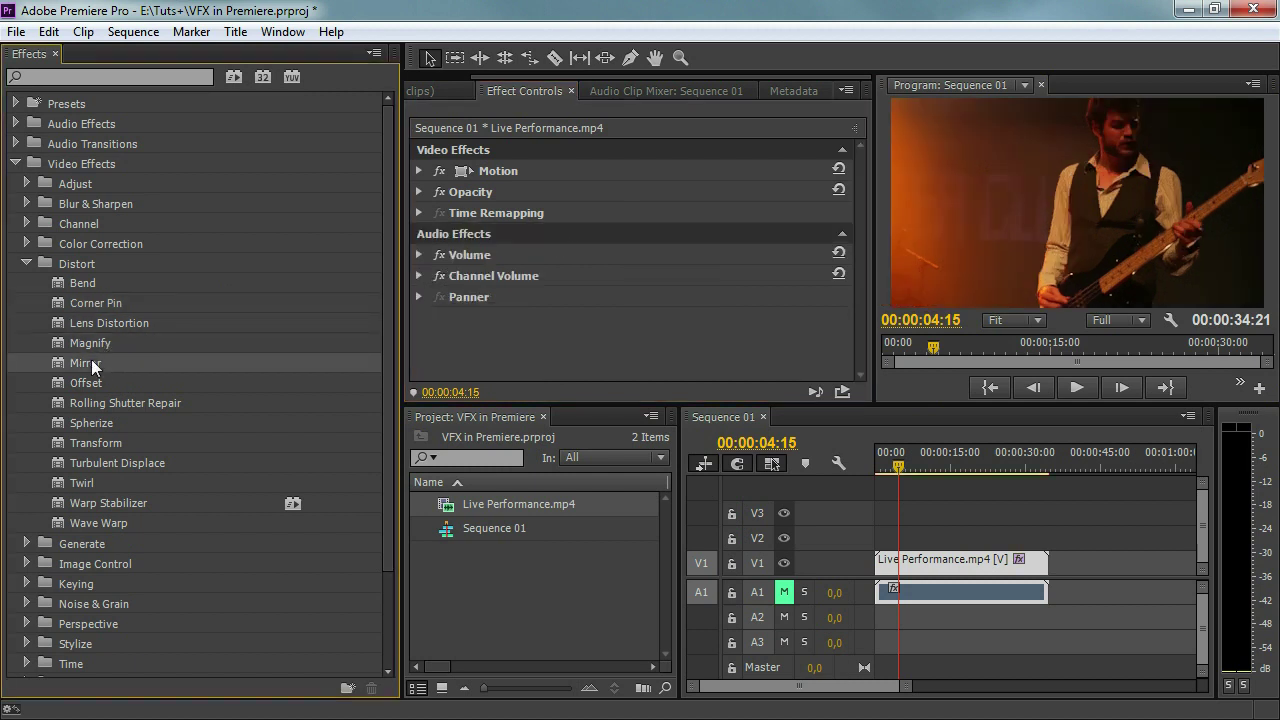
- Apply Mirror with Reflection Angle 90 and play the sequence to preview it
drag(59, 365, 703, 225)
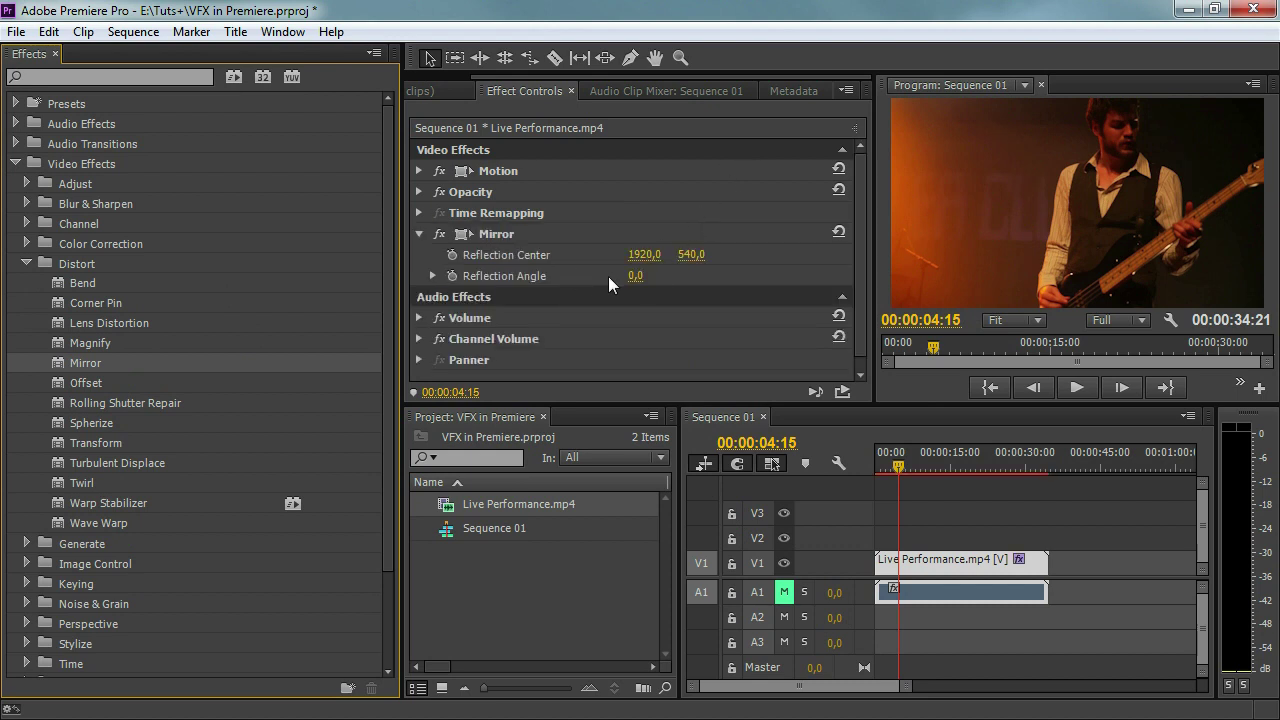
click(635, 276)
text(90)
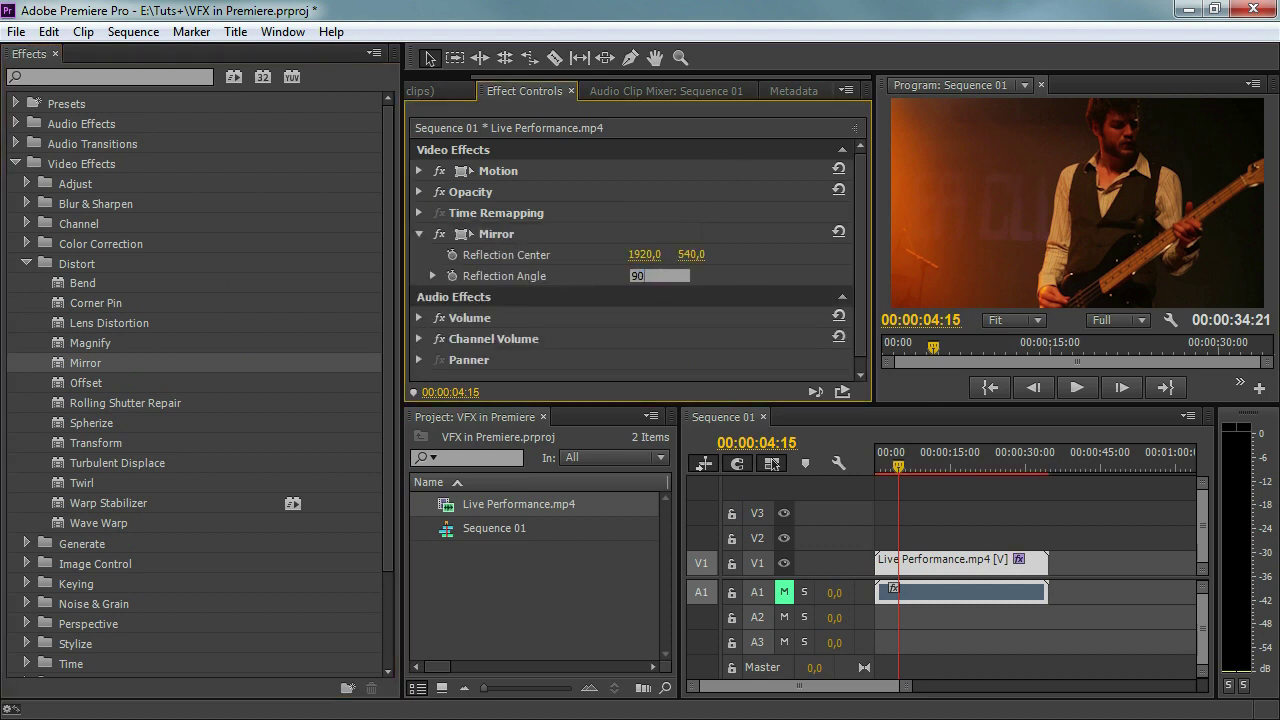
key(Return)
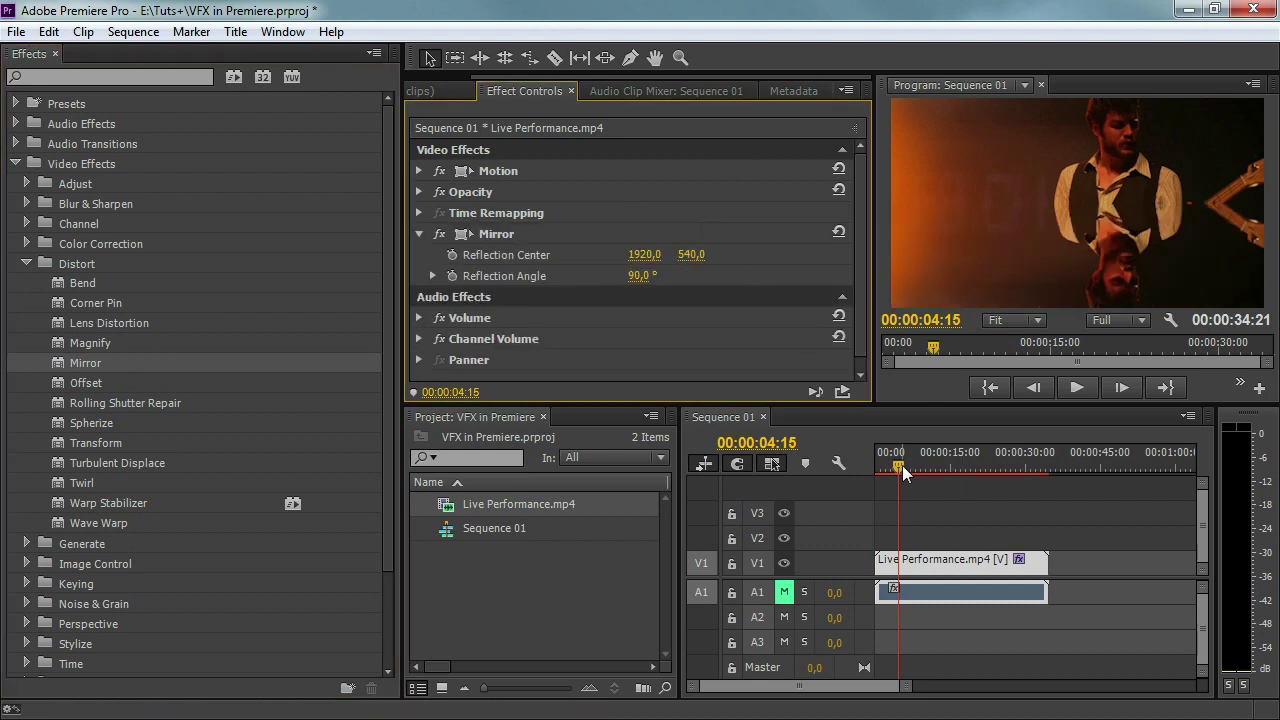
key(space)
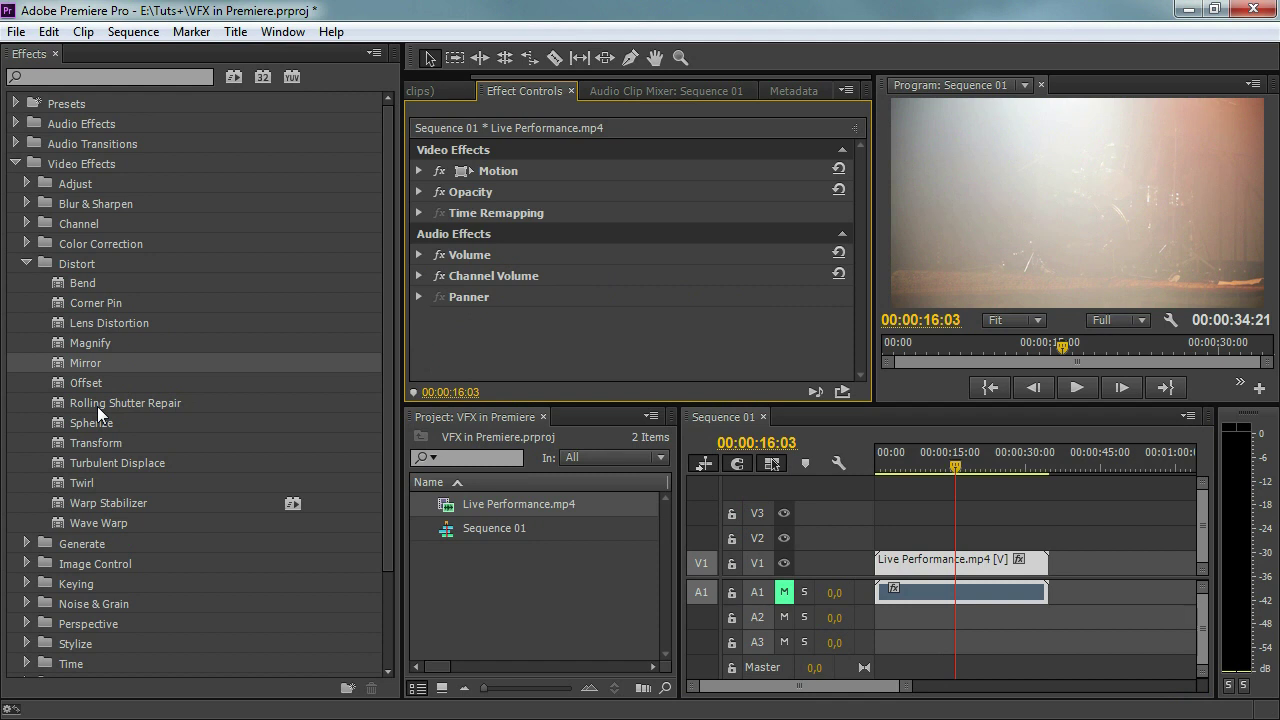
- Apply Twirl, jump to 00:00:08:05, scrub its angle to about -282°, then delete Twirl
click(103, 420)
click(98, 444)
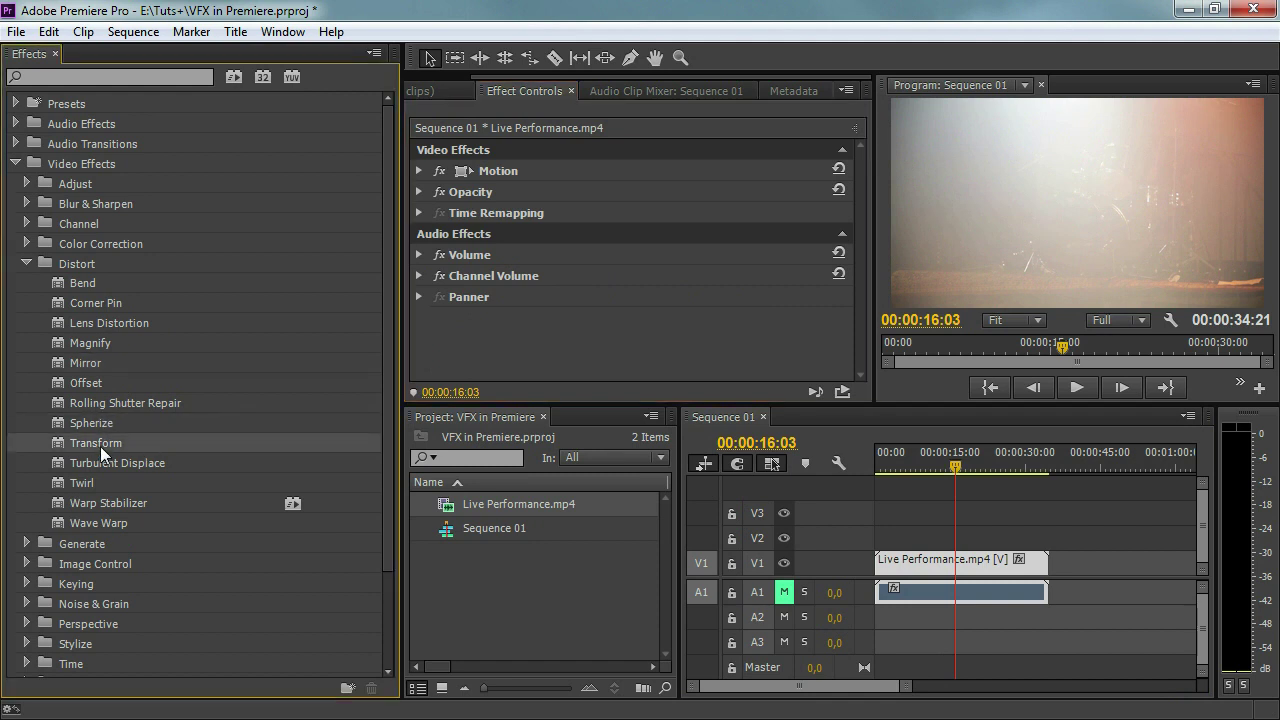
drag(84, 482, 1151, 259)
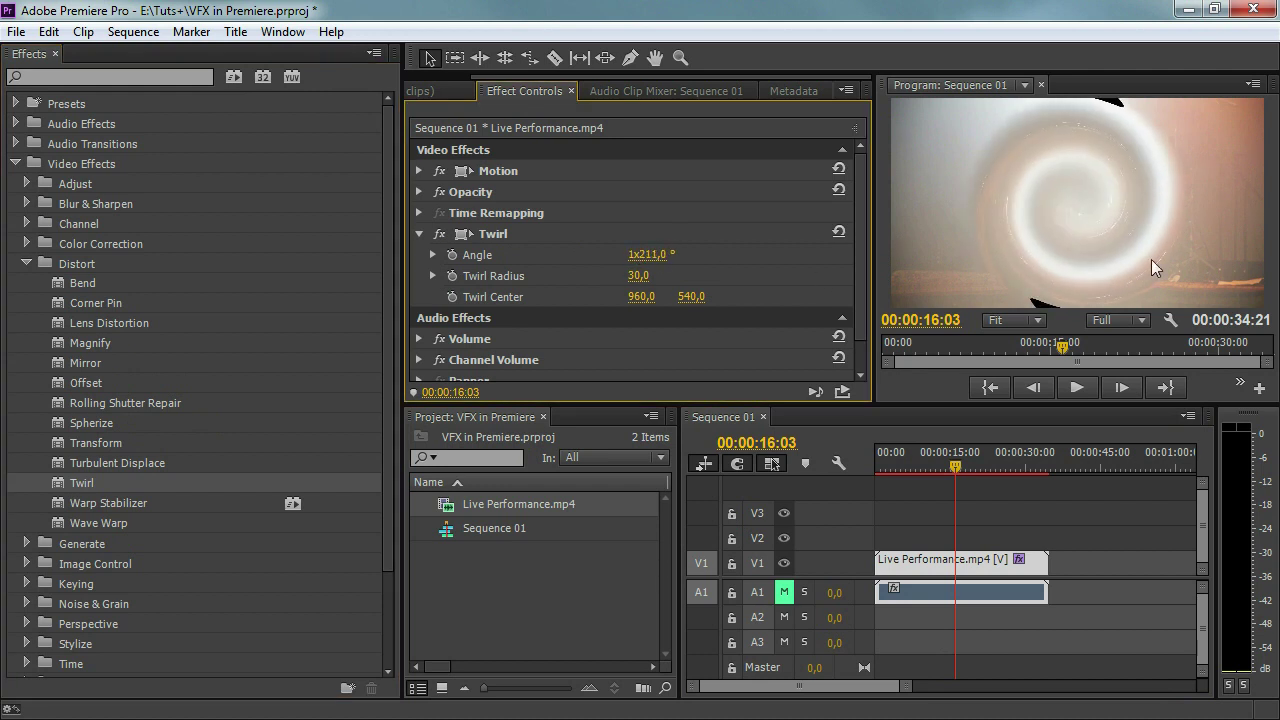
click(916, 460)
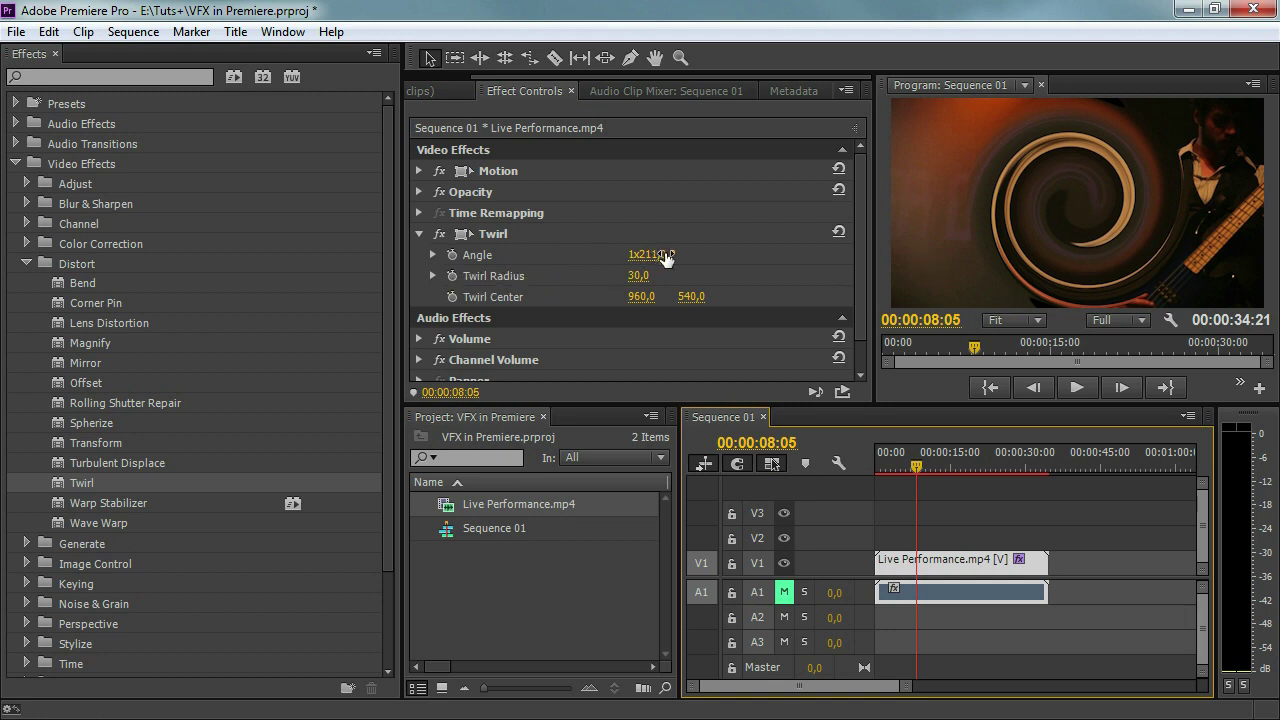
drag(665, 258, 575, 258)
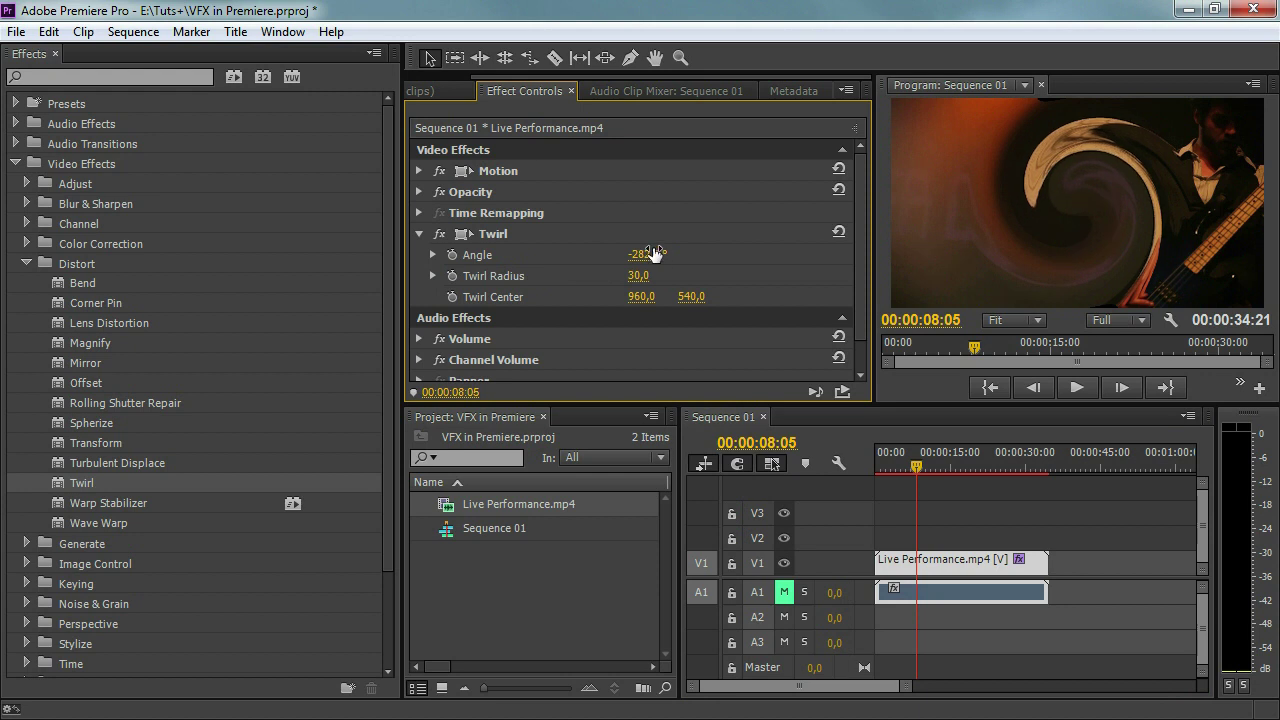
click(493, 233)
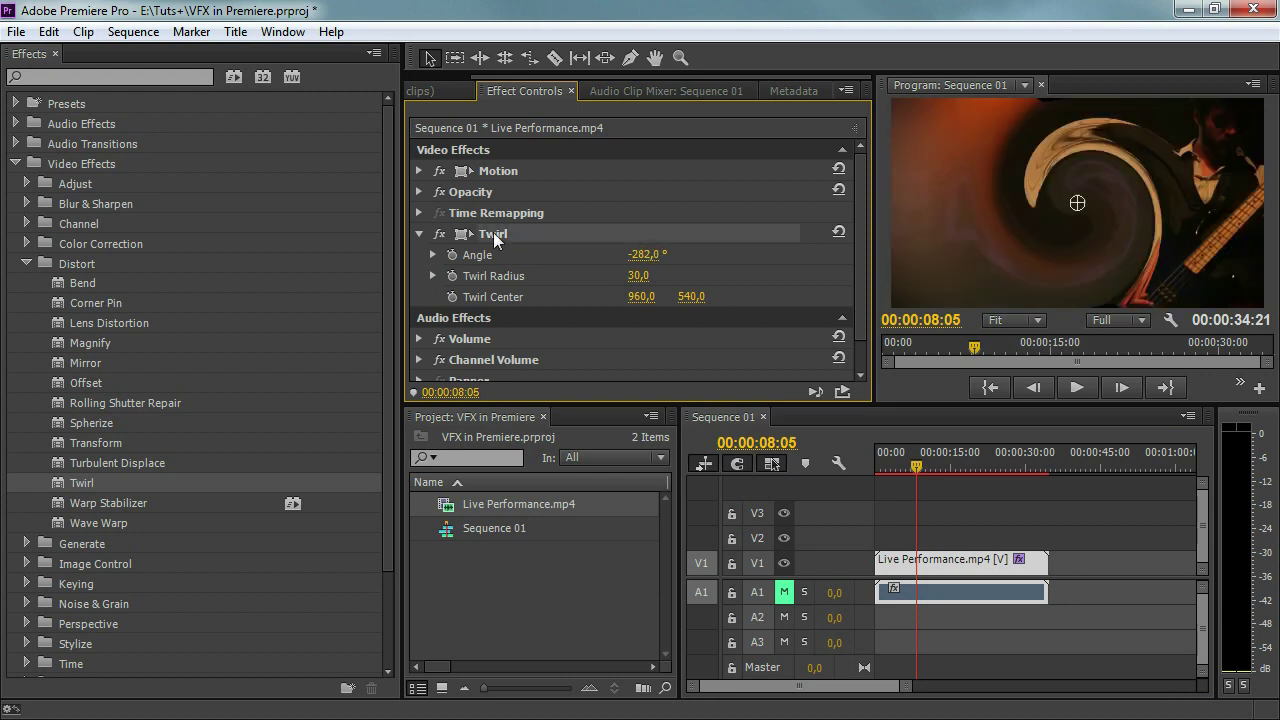
key(Delete)
- Collapse Distort, expand Generate, and apply 4-Color Gradient to the performance clip
click(27, 260)
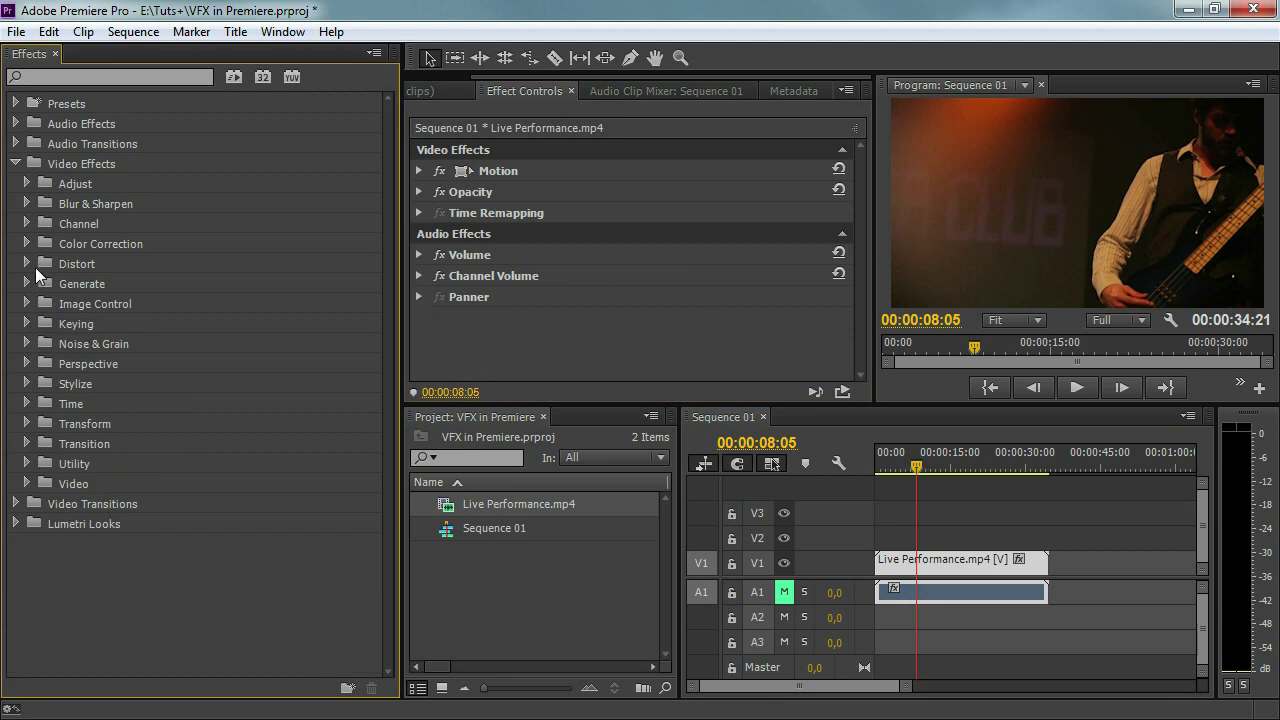
click(45, 279)
click(27, 284)
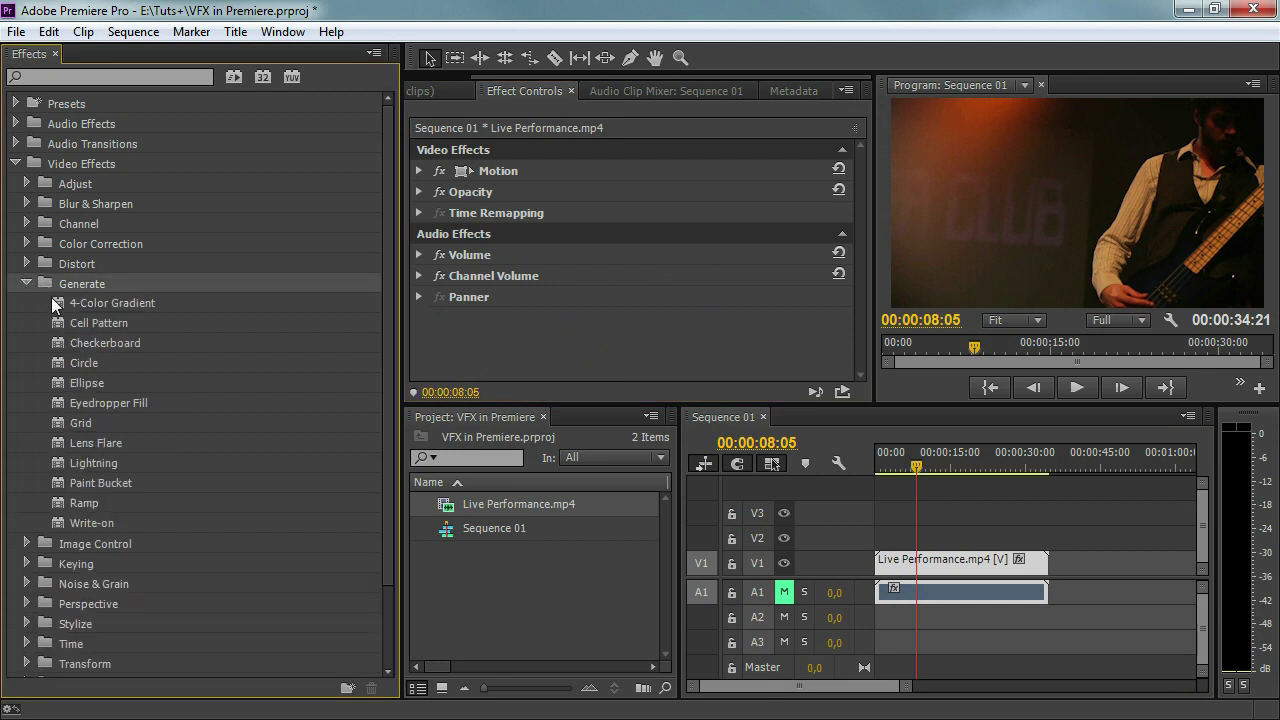
click(52, 303)
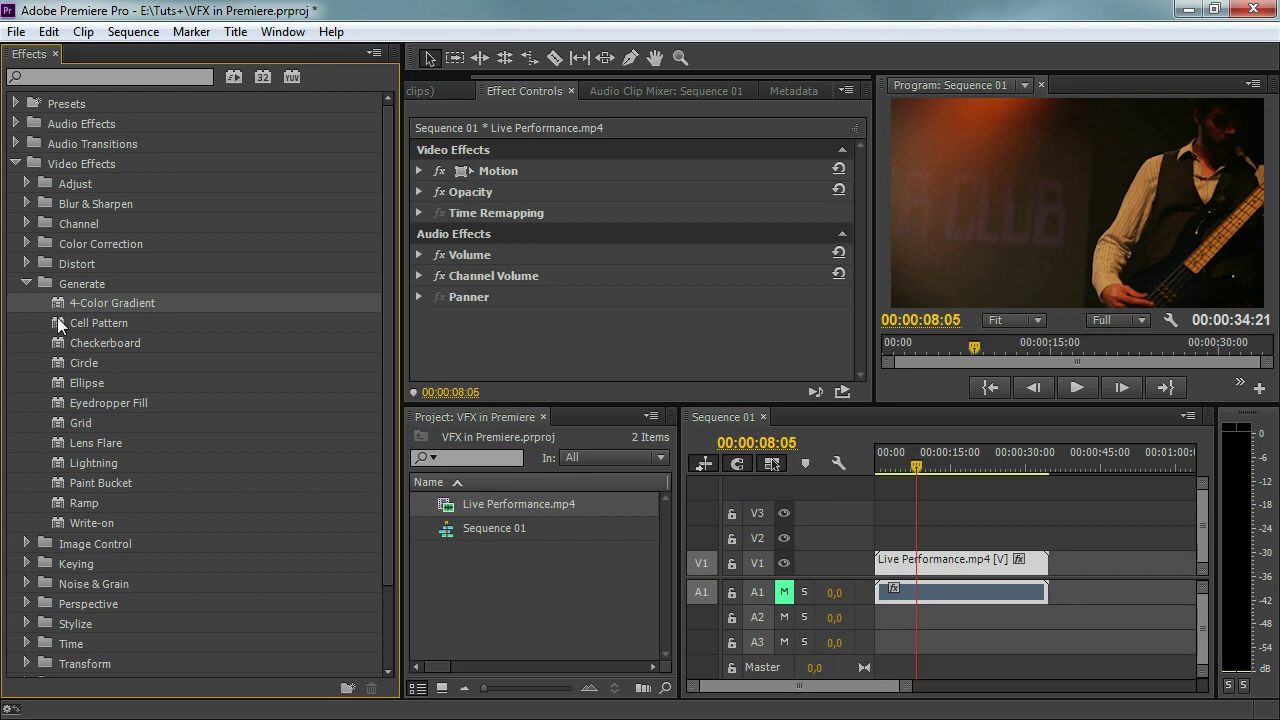
click(57, 317)
click(57, 302)
drag(57, 306, 482, 264)
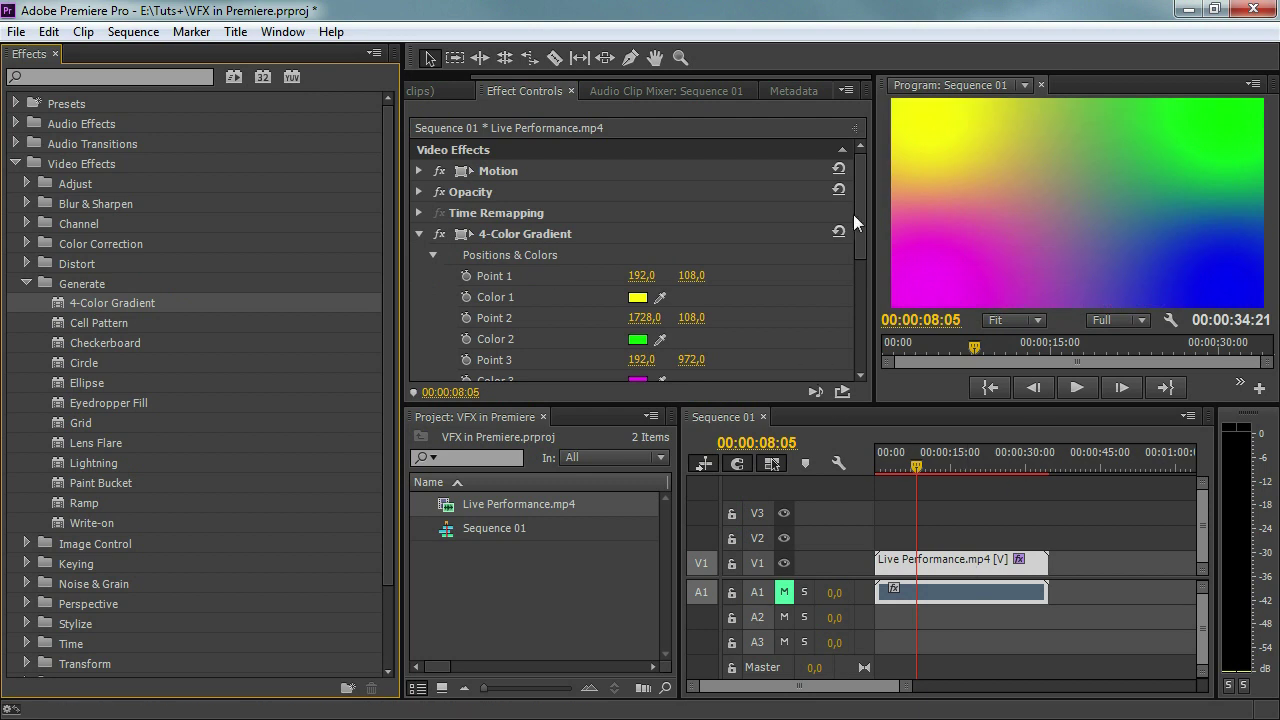
- Drag the gradient's colour points into the frame, then delete 4-Color Gradient
drag(857, 214, 863, 250)
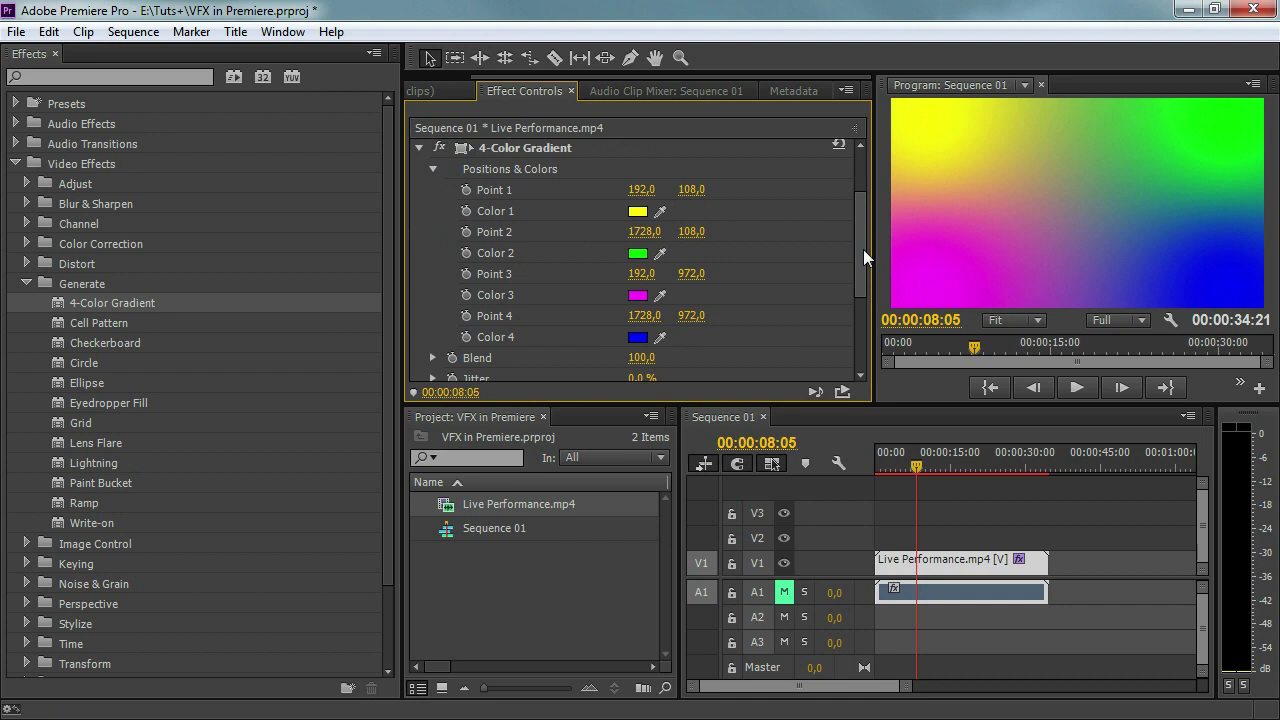
click(581, 148)
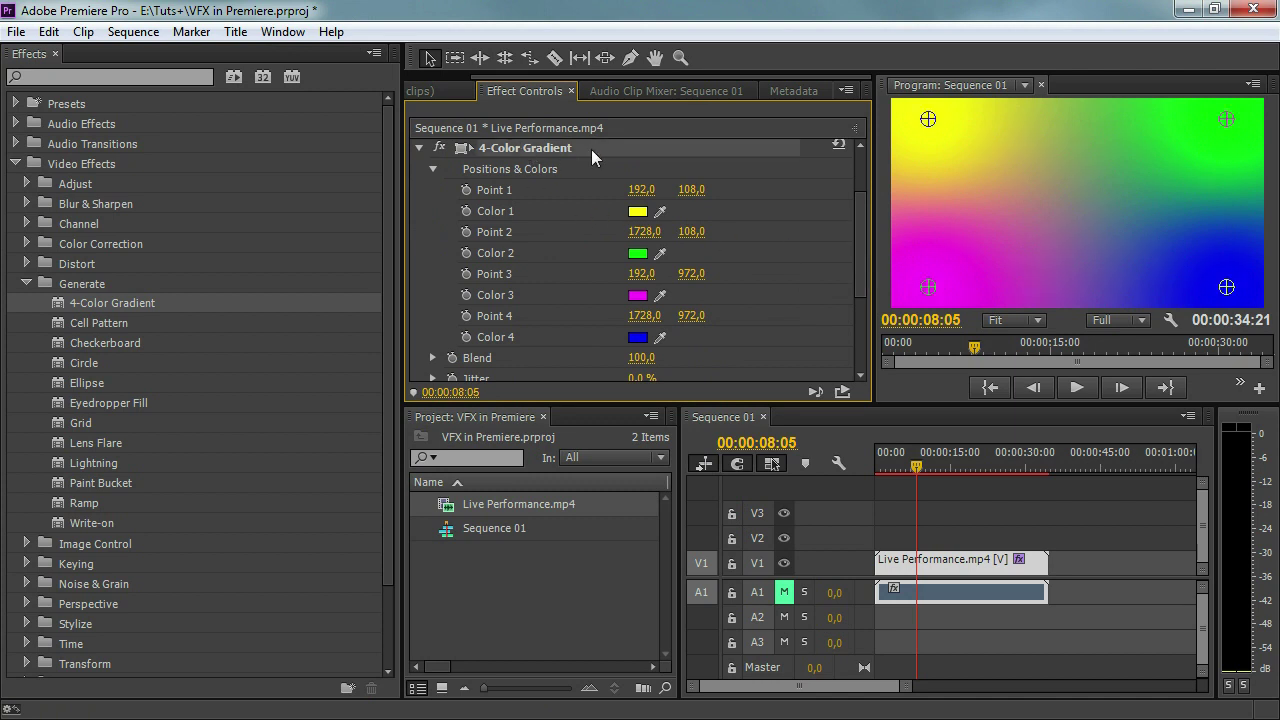
drag(928, 119, 1001, 143)
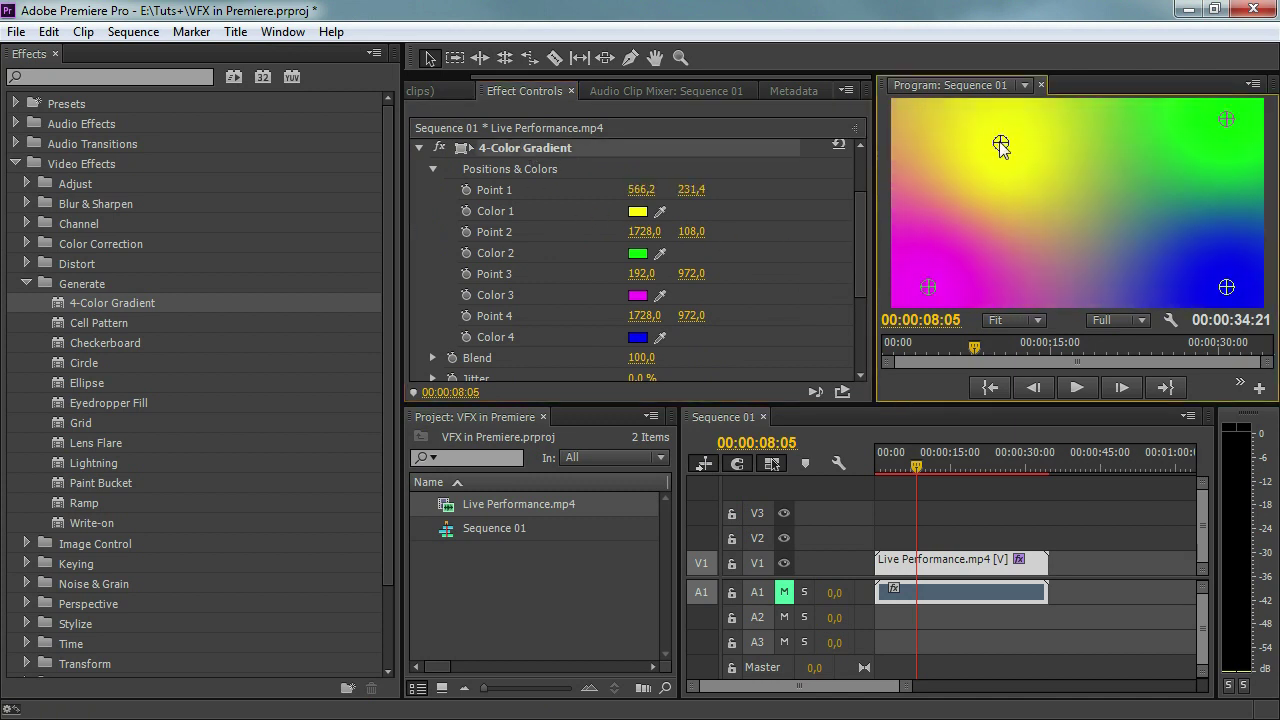
drag(932, 289, 1045, 168)
drag(1232, 120, 1180, 137)
drag(1226, 287, 1041, 279)
click(633, 142)
key(Delete)
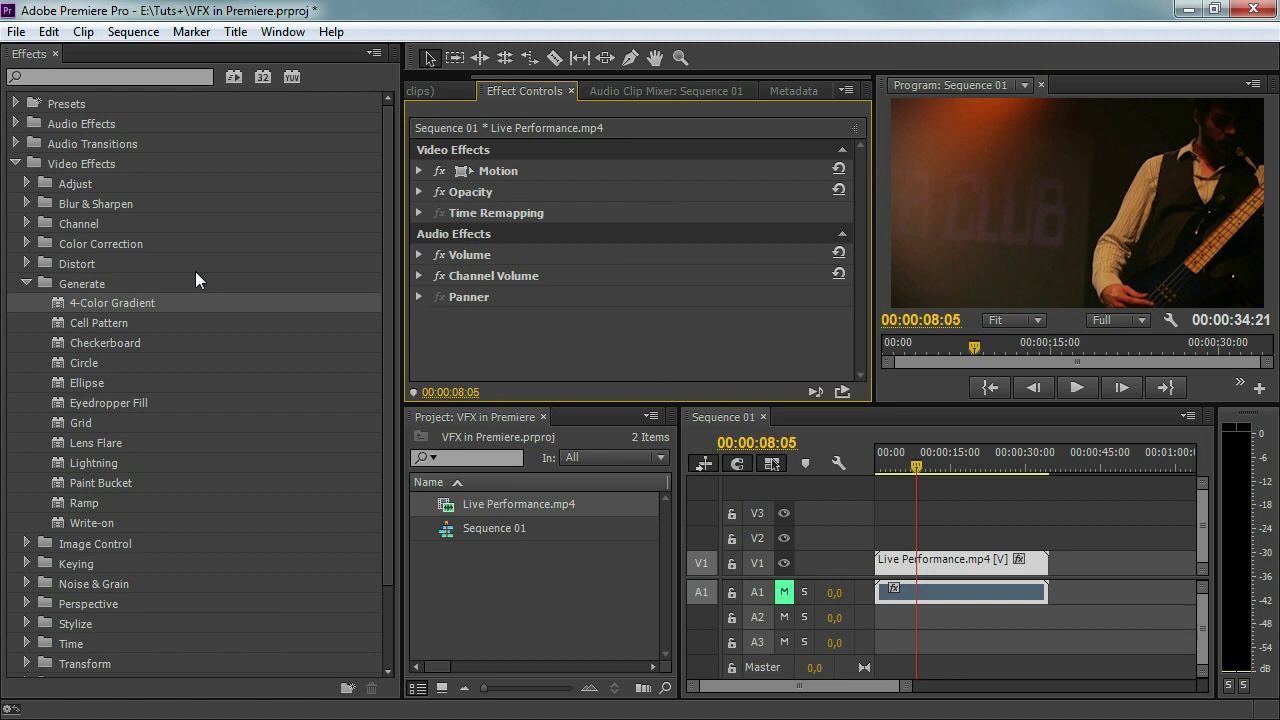
click(111, 441)
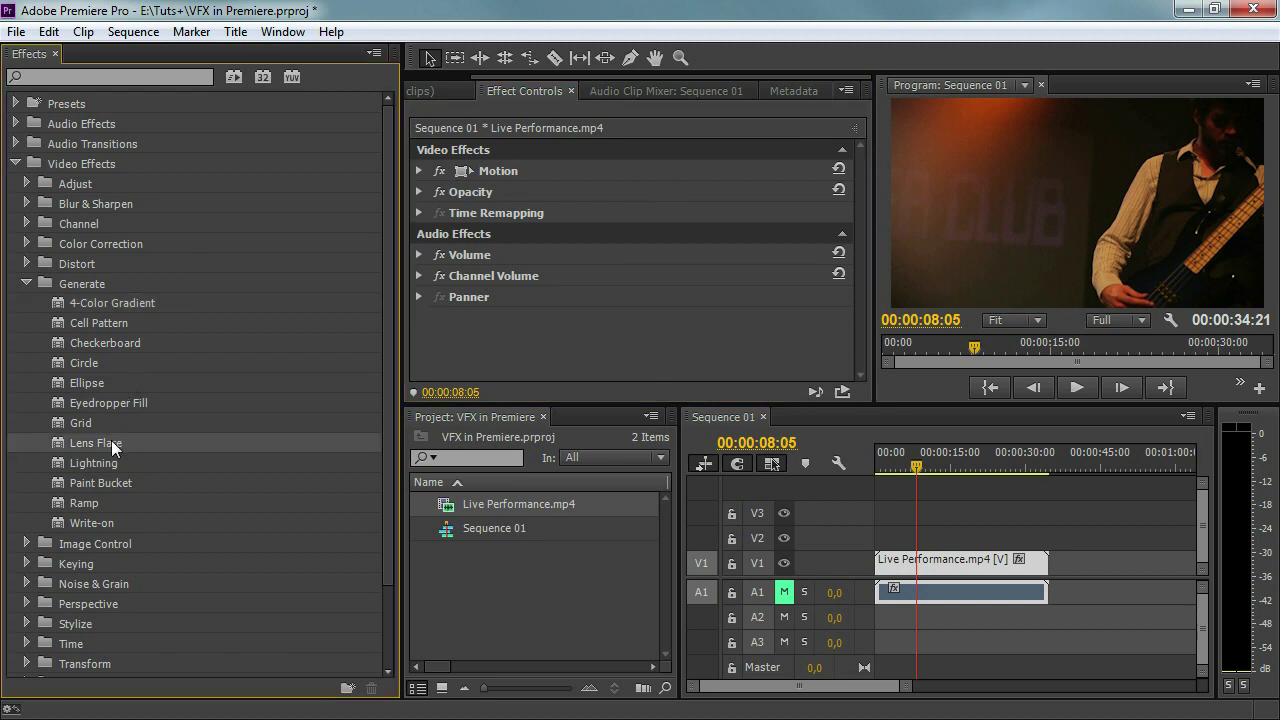
drag(59, 445, 445, 325)
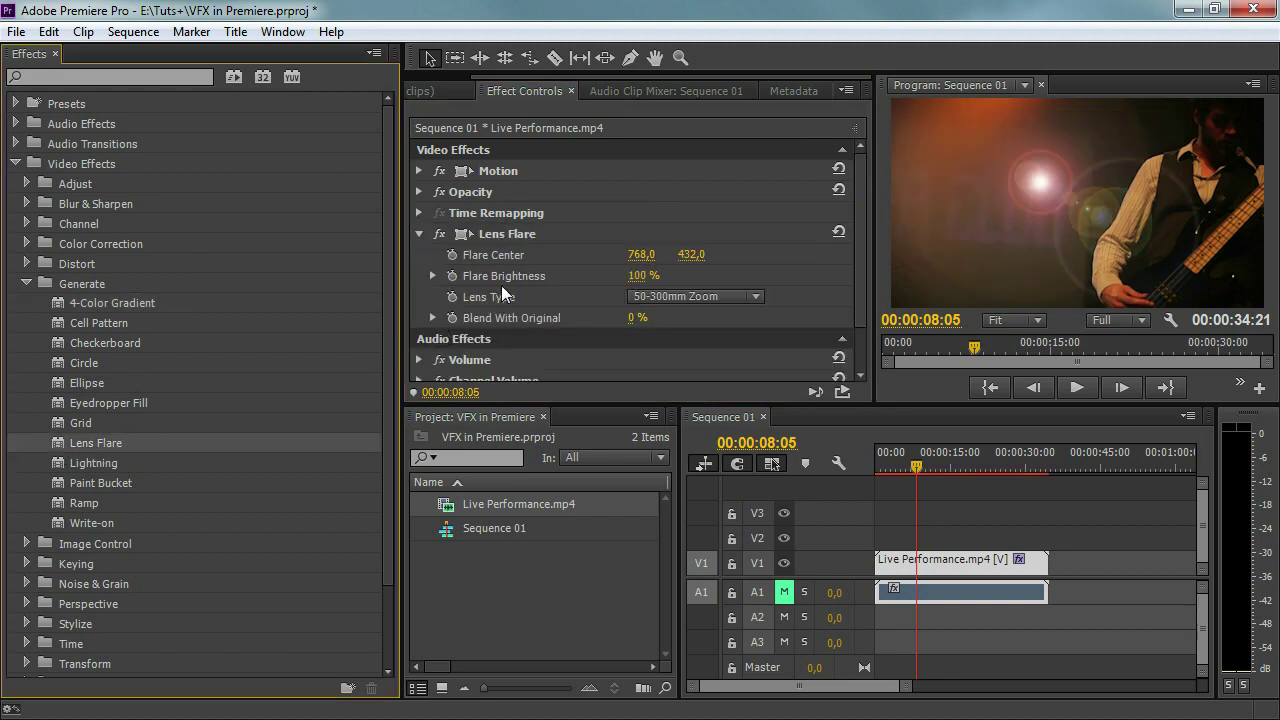
click(526, 235)
mouse_move(1040, 183)
mouse_down()
mouse_move(972, 228)
mouse_move(1130, 250)
mouse_move(1012, 160)
mouse_move(1047, 121)
mouse_move(1101, 167)
mouse_move(979, 139)
mouse_move(1127, 168)
mouse_move(1097, 157)
mouse_move(1045, 179)
mouse_up()
click(718, 296)
click(730, 362)
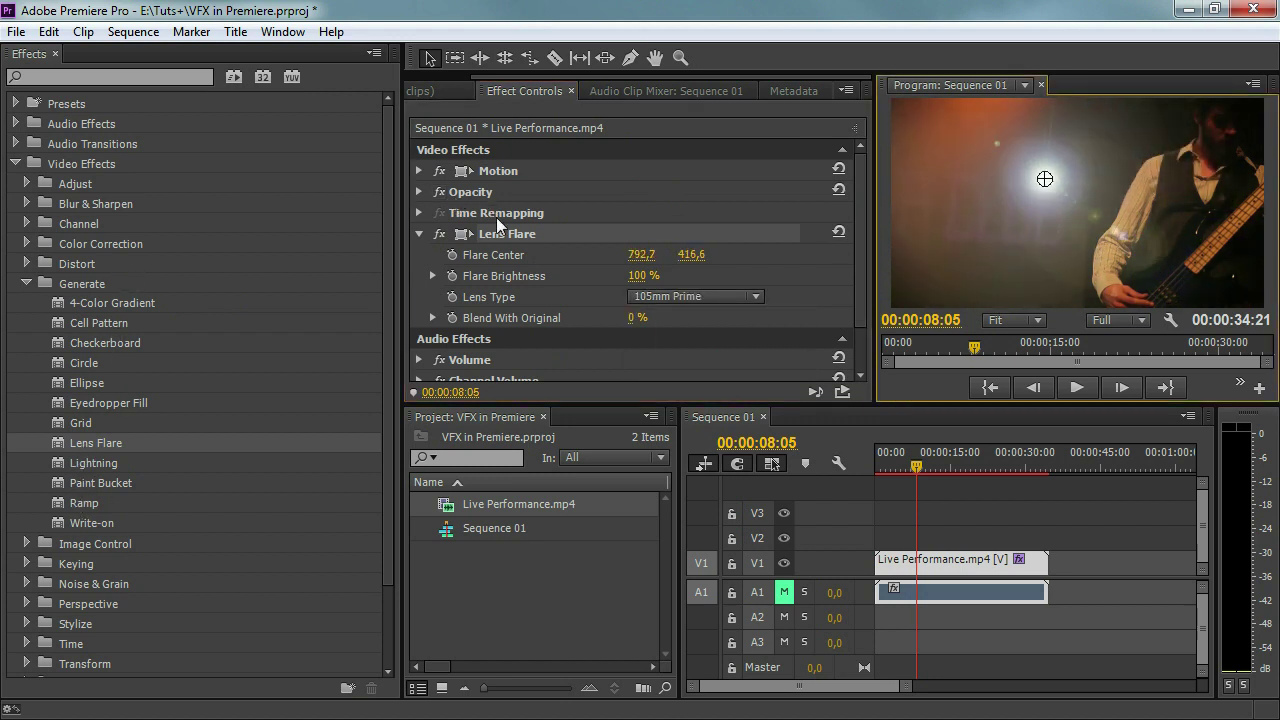
key(Delete)
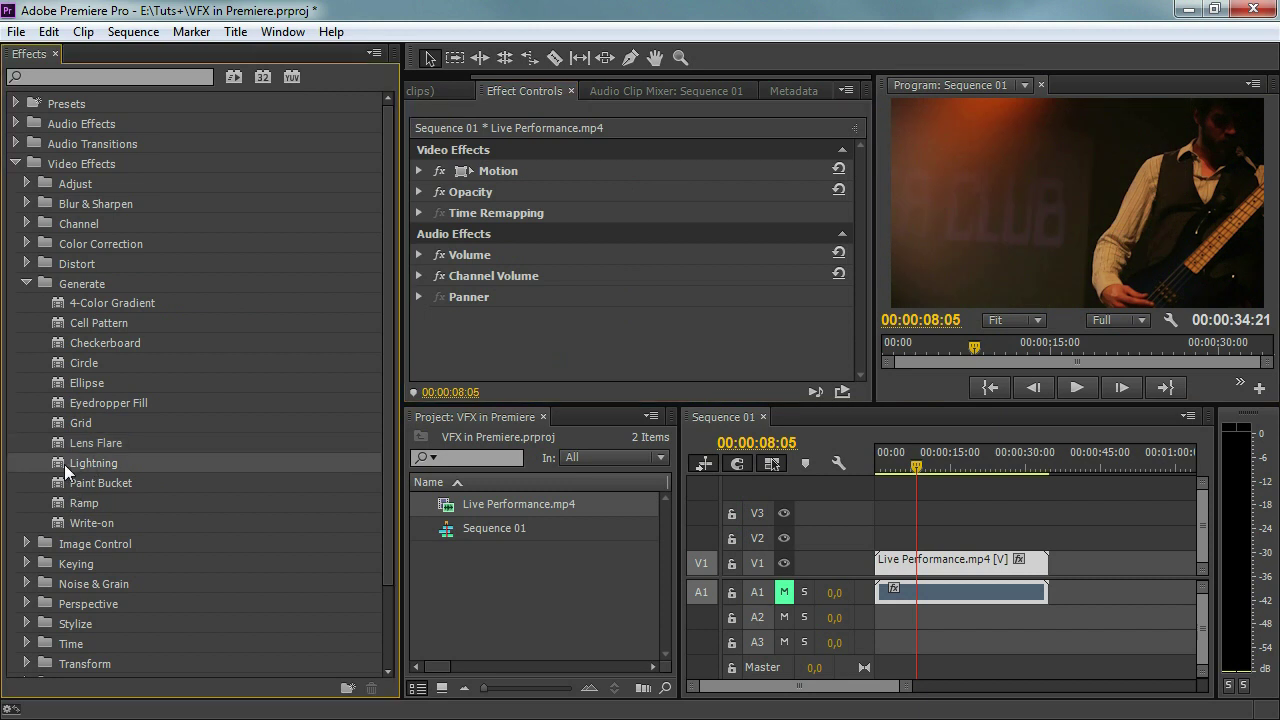
drag(53, 461, 520, 316)
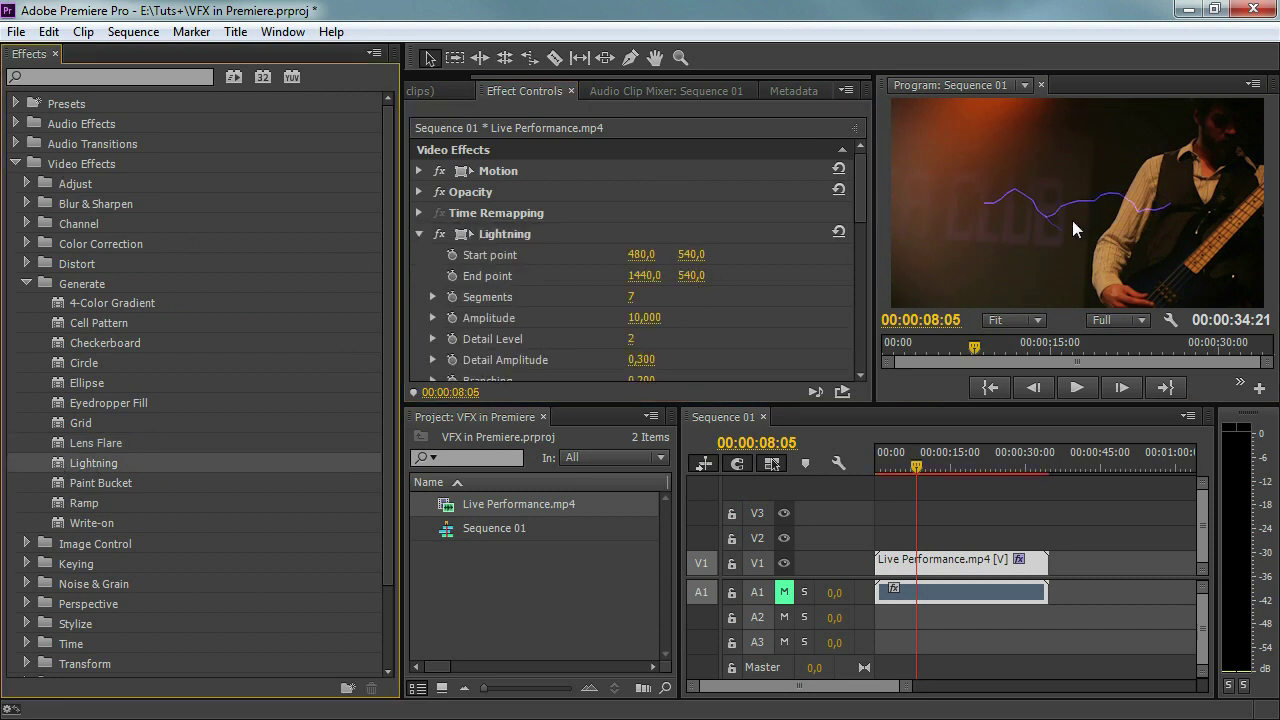
drag(862, 193, 862, 253)
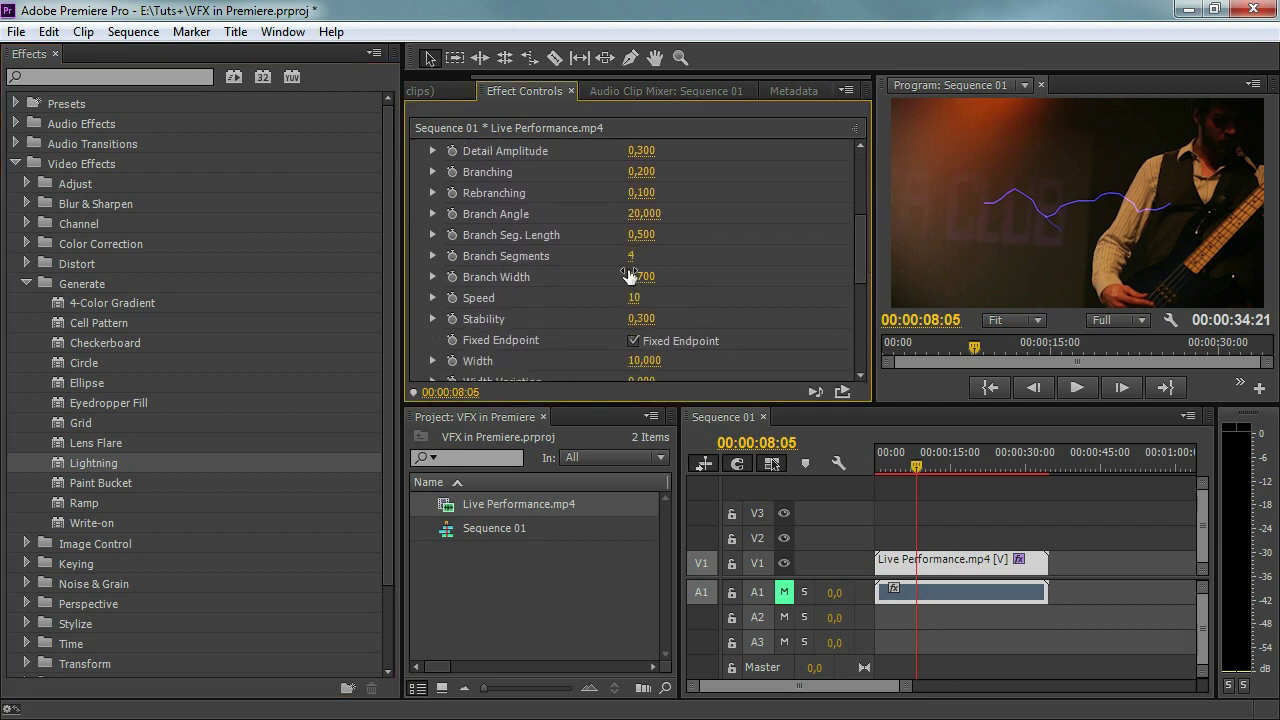
scroll(636, 290, down, 1)
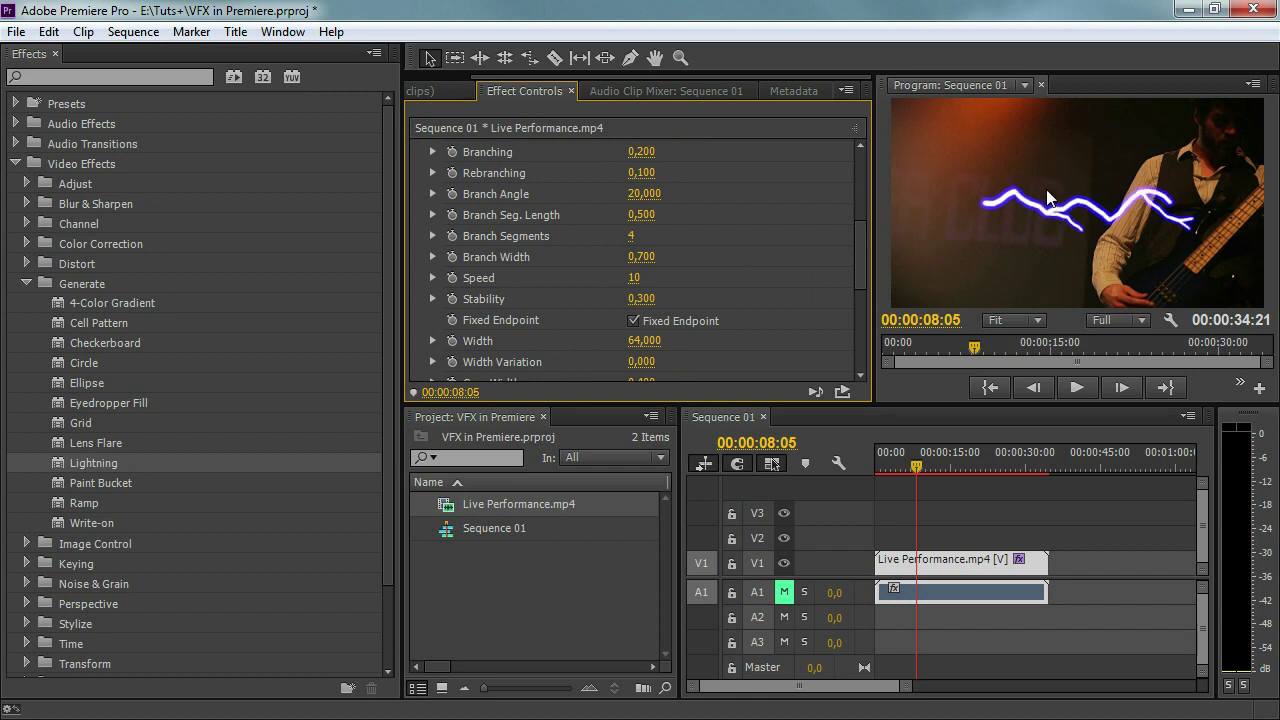
drag(864, 250, 858, 233)
scroll(686, 223, up, 3)
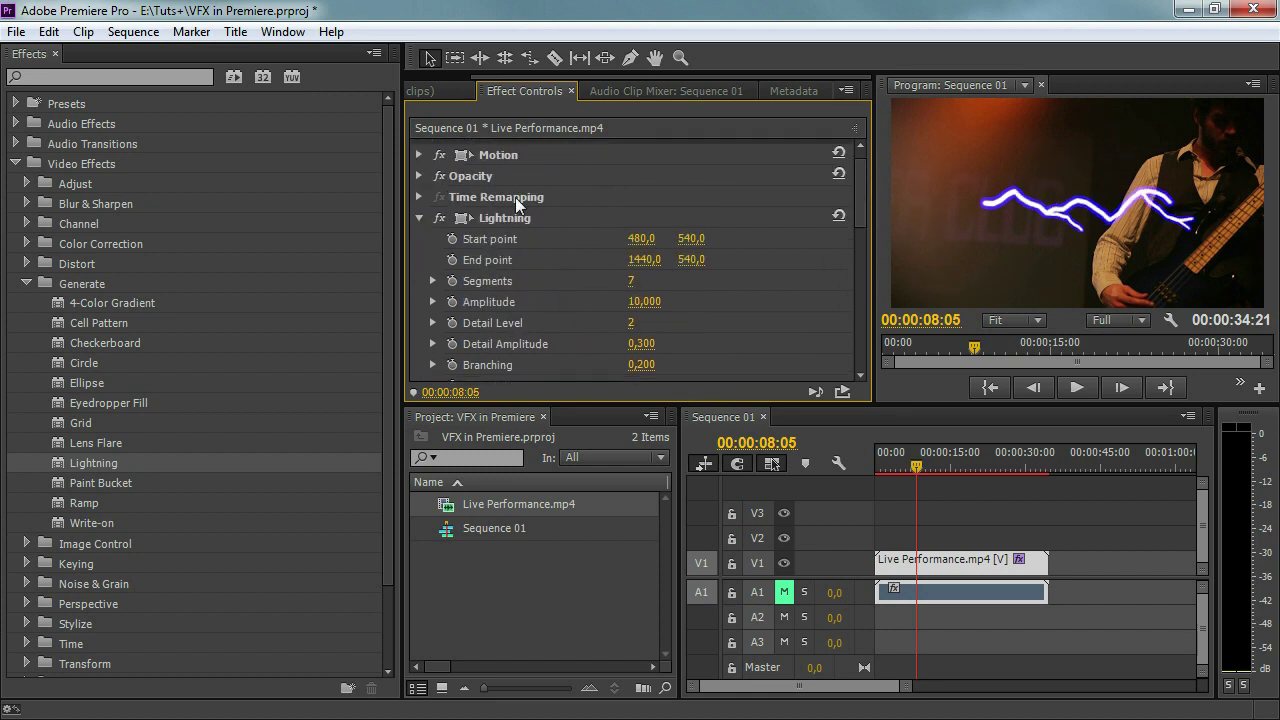
click(543, 217)
drag(984, 202, 925, 125)
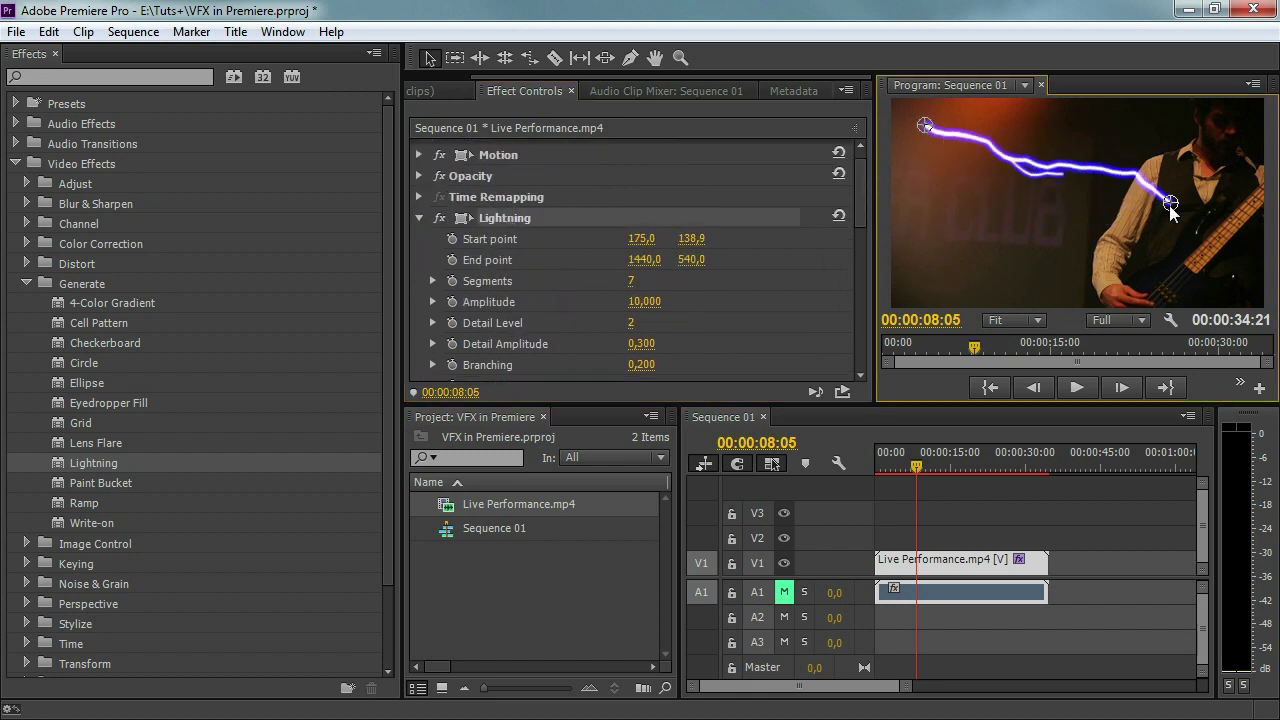
drag(1169, 205, 1170, 232)
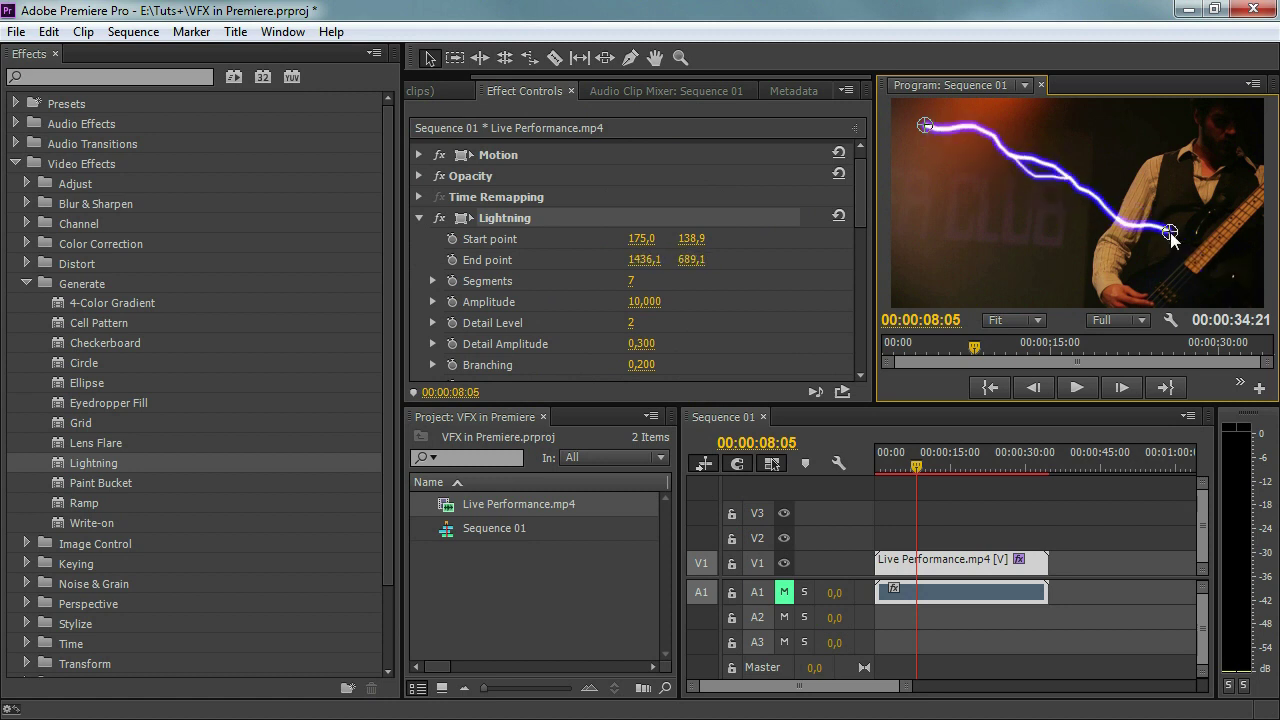
drag(921, 131, 934, 197)
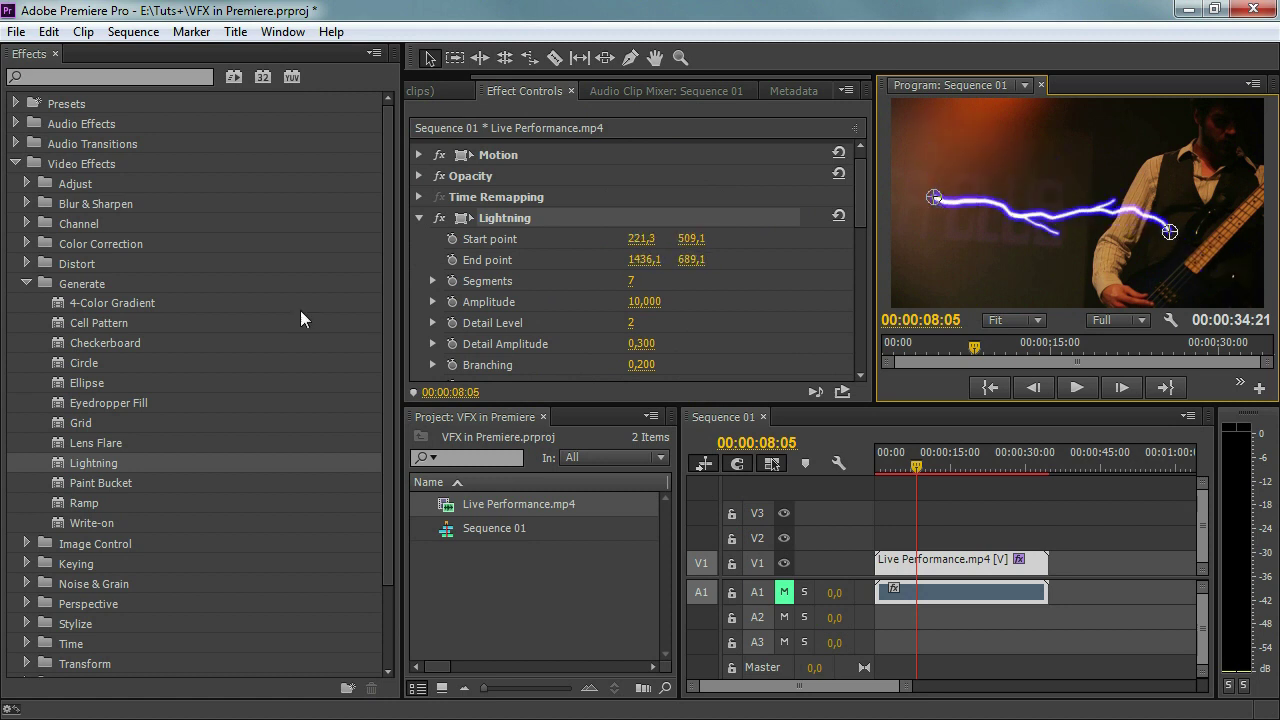
click(28, 179)
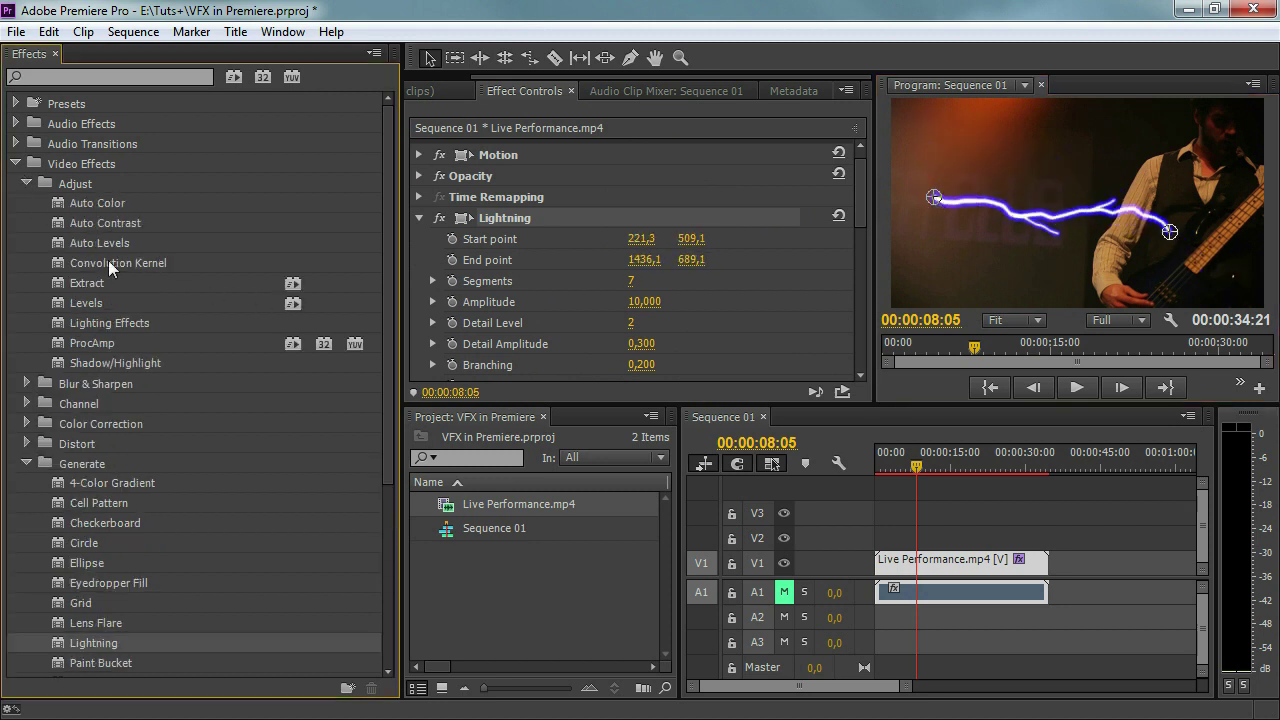
click(118, 322)
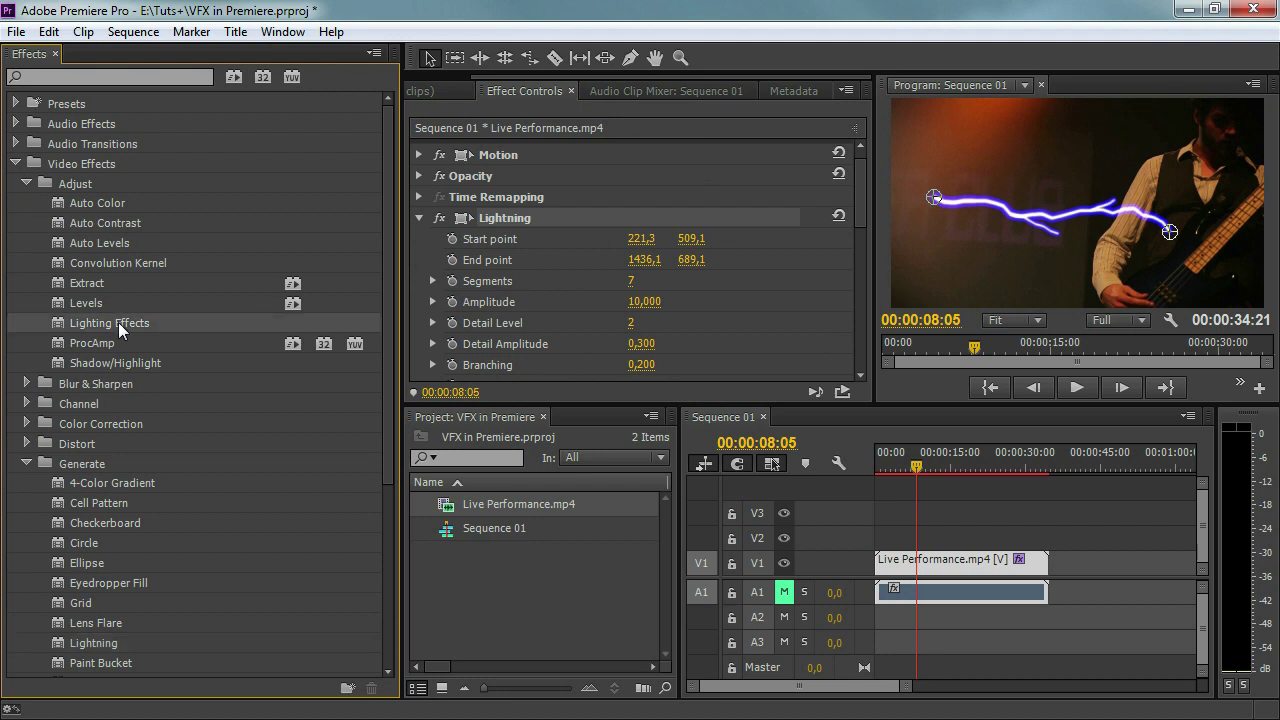
click(26, 184)
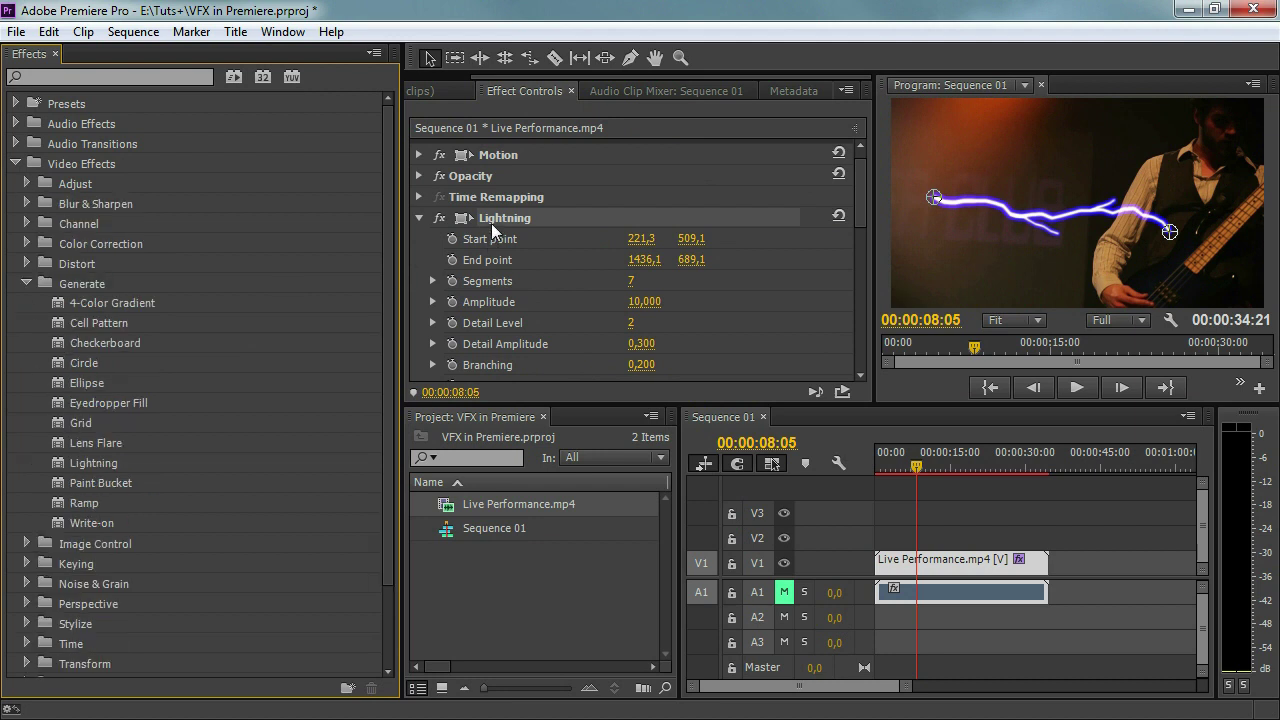
click(640, 228)
key(Delete)
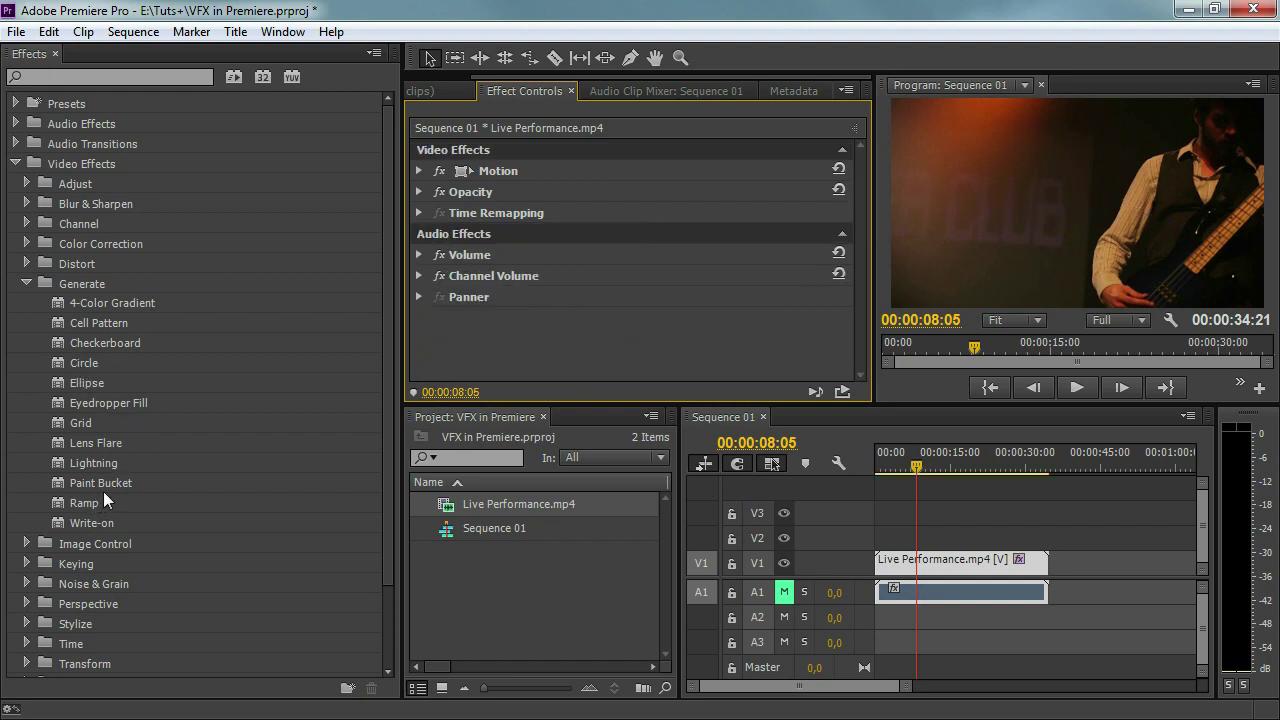
- Browse the Generate effects Write-on, Paint Bucket and Grid, then collapse Generate
drag(95, 524, 729, 342)
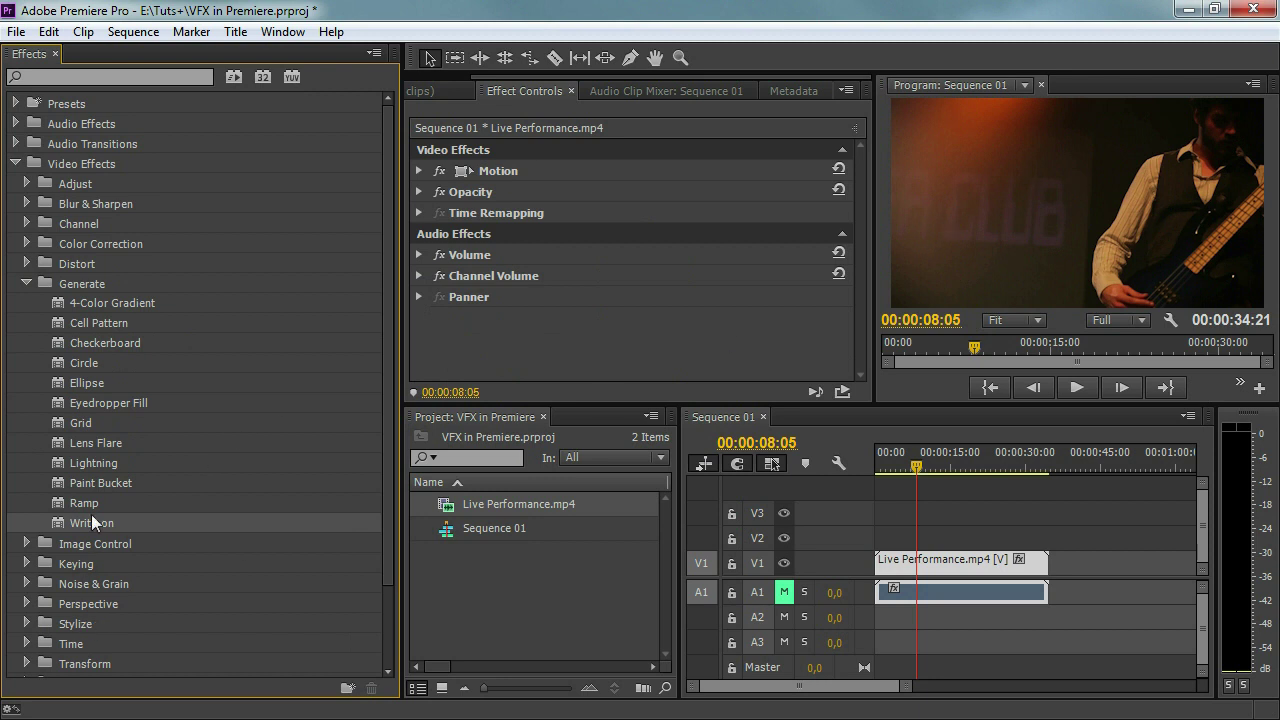
click(100, 483)
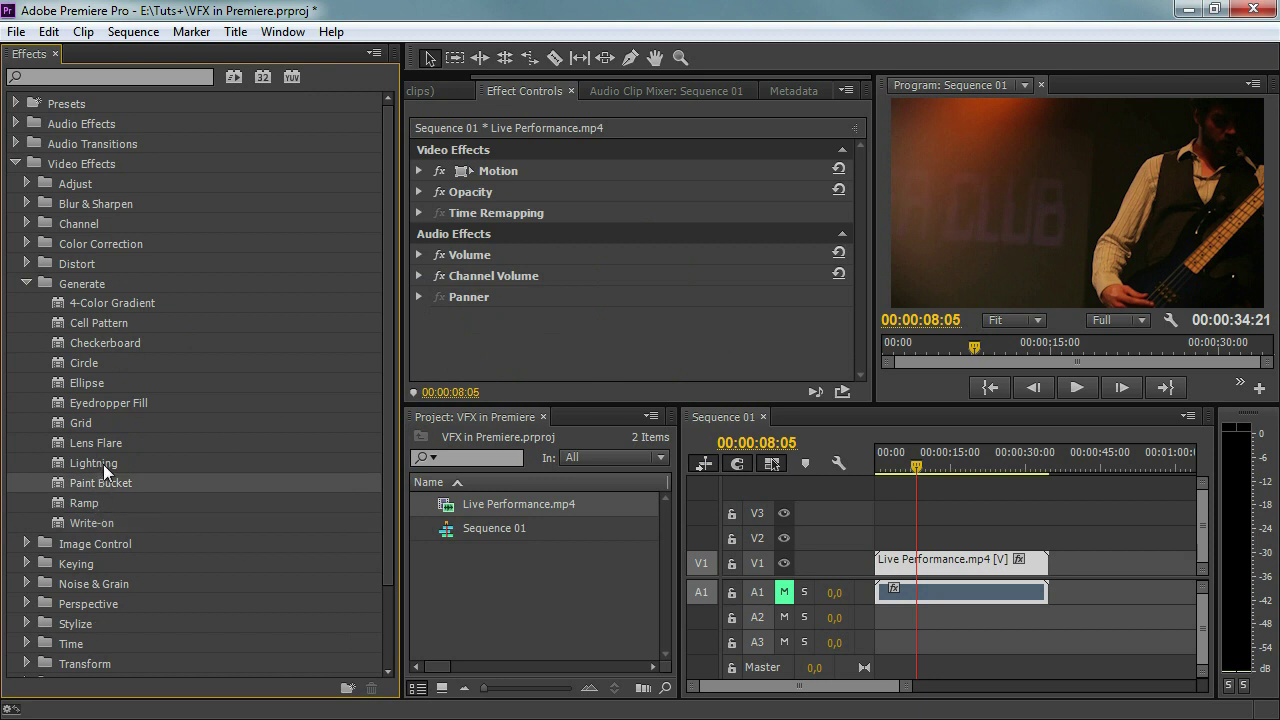
click(83, 423)
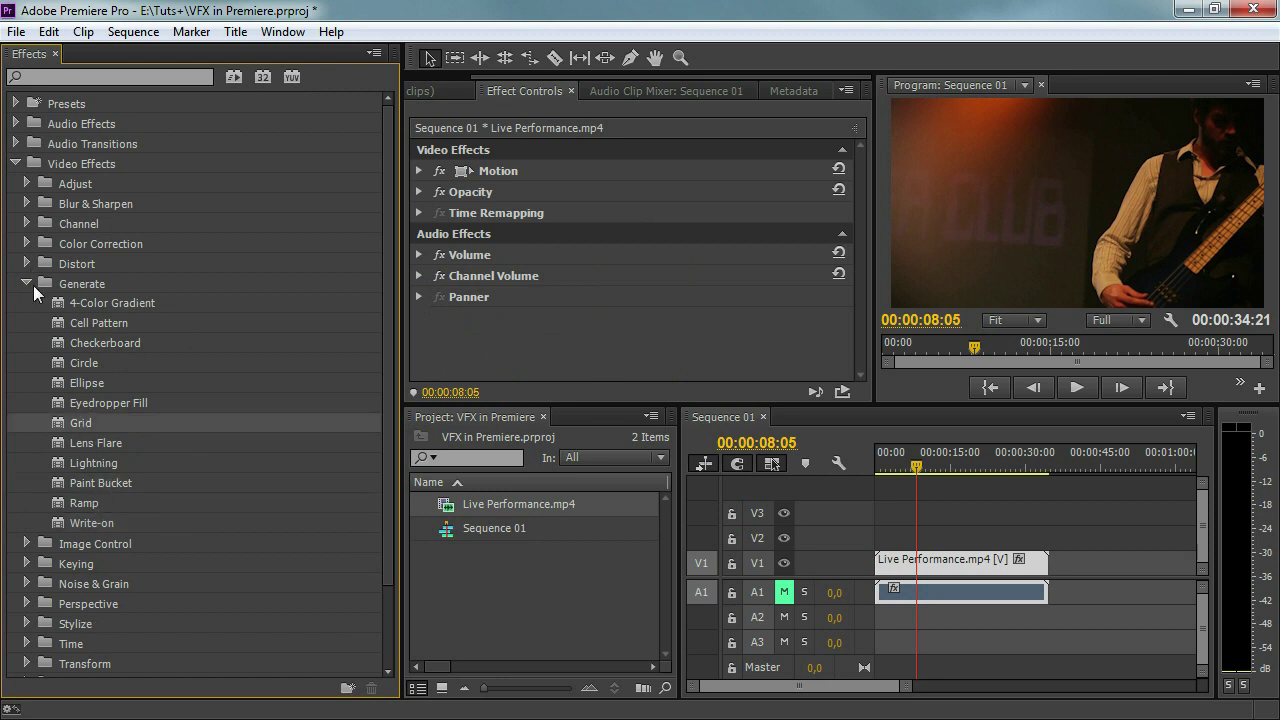
click(34, 287)
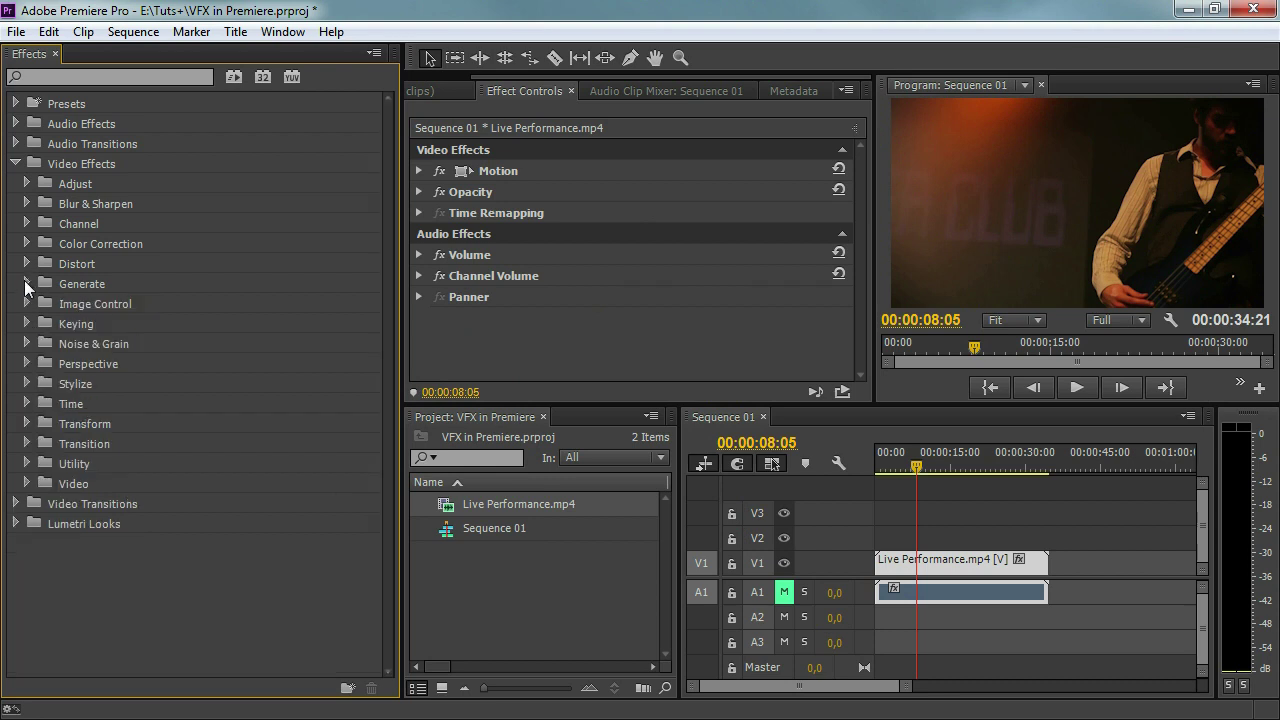
- Expand Image Control and preview Black & White on the clip, then delete it
click(26, 303)
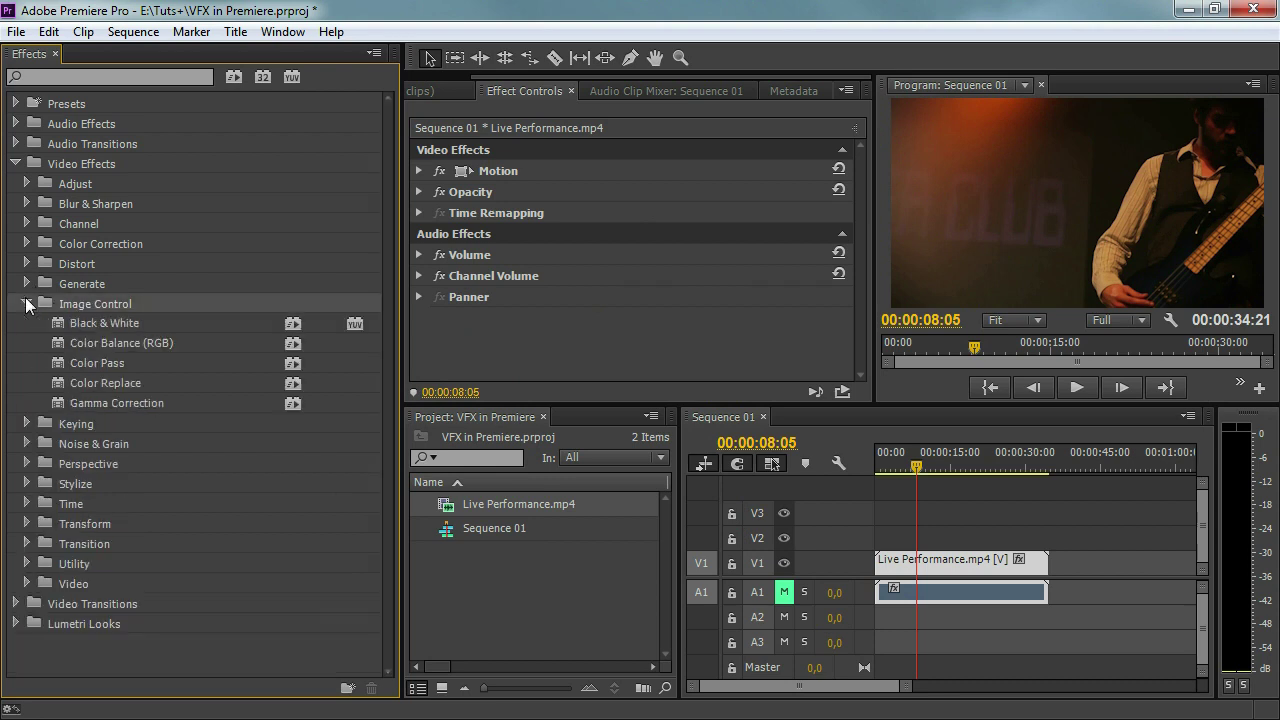
drag(125, 331, 548, 266)
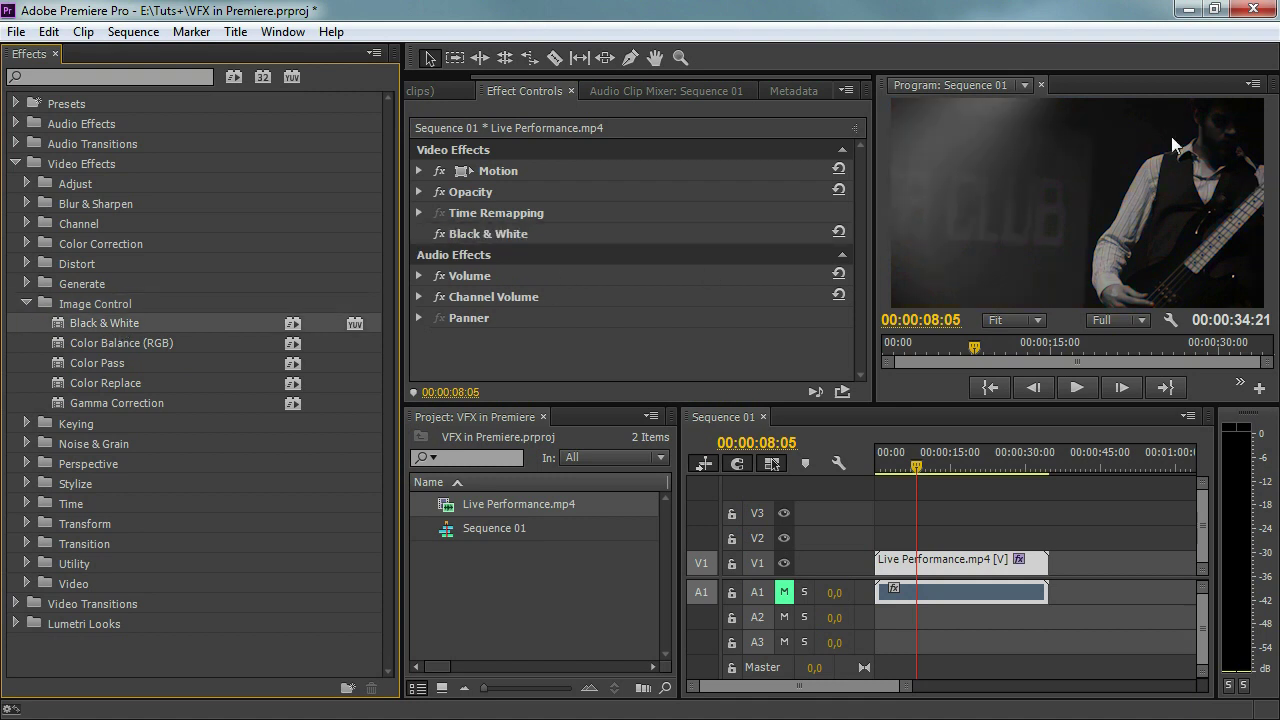
click(513, 233)
key(Delete)
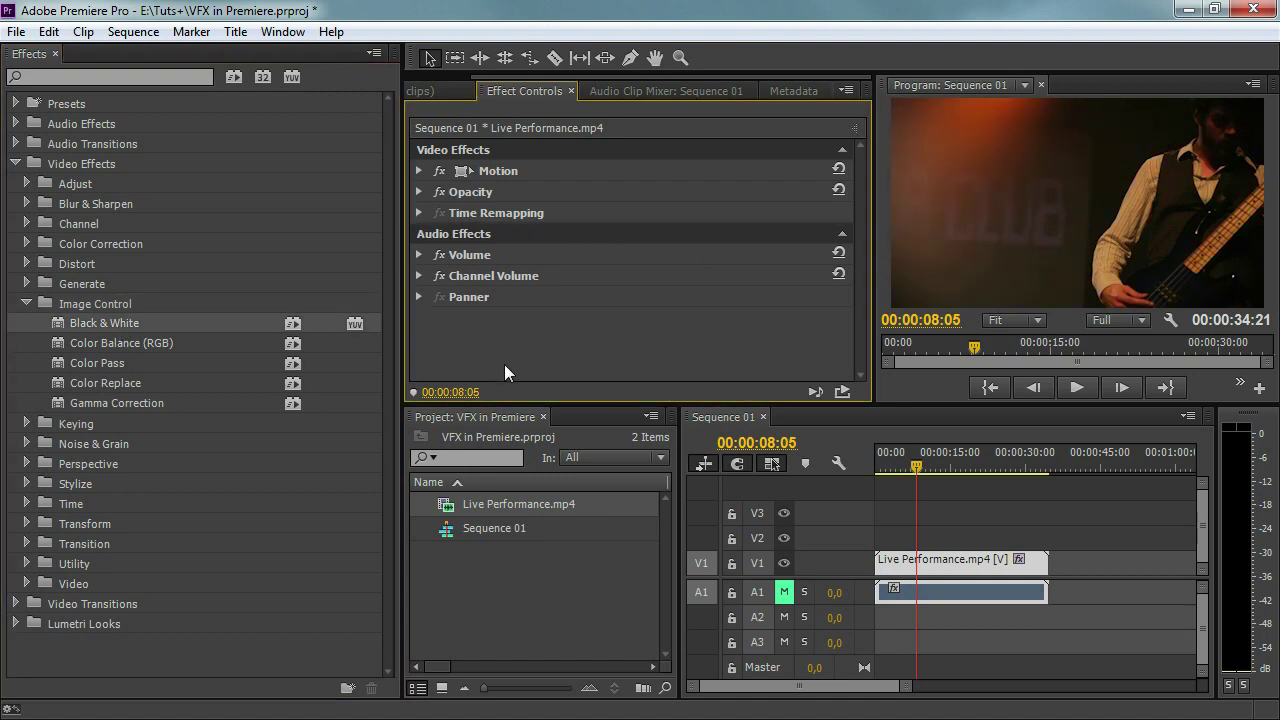
- Browse Keying's Blue Screen, Chroma and Ultra Key plus the Four- and Eight-Point Garbage Mattes
click(26, 303)
click(26, 323)
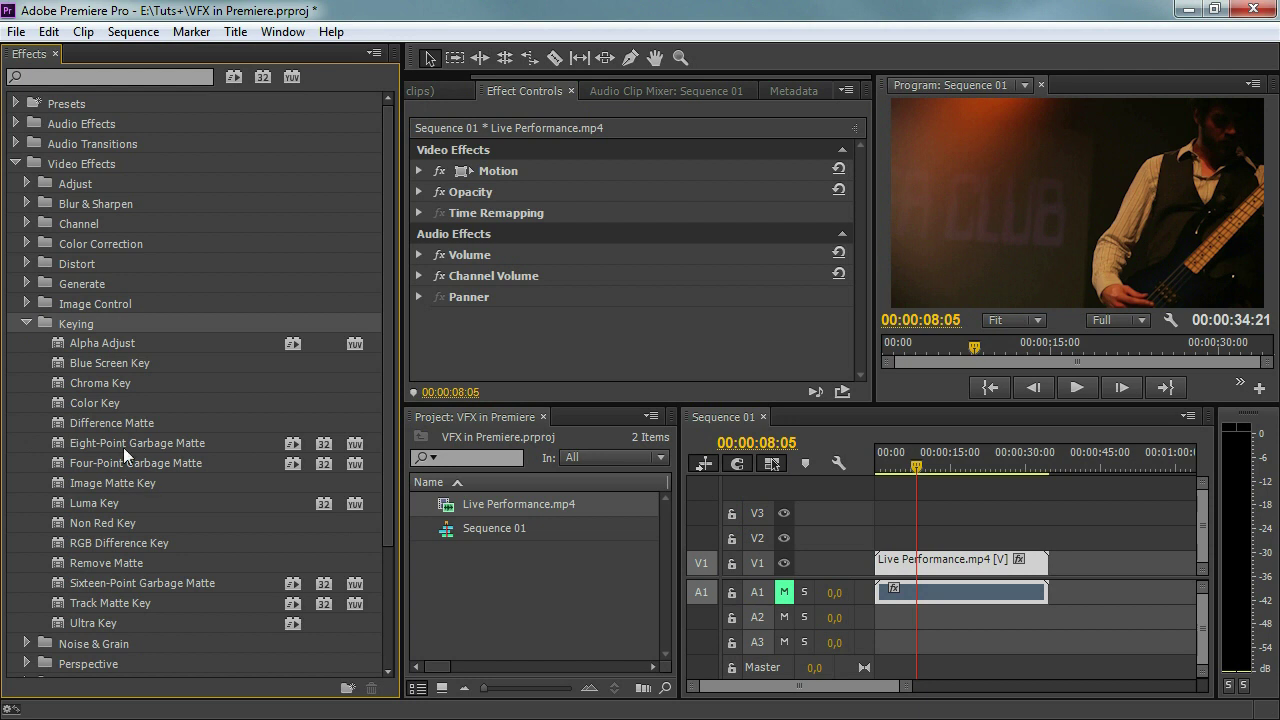
click(118, 366)
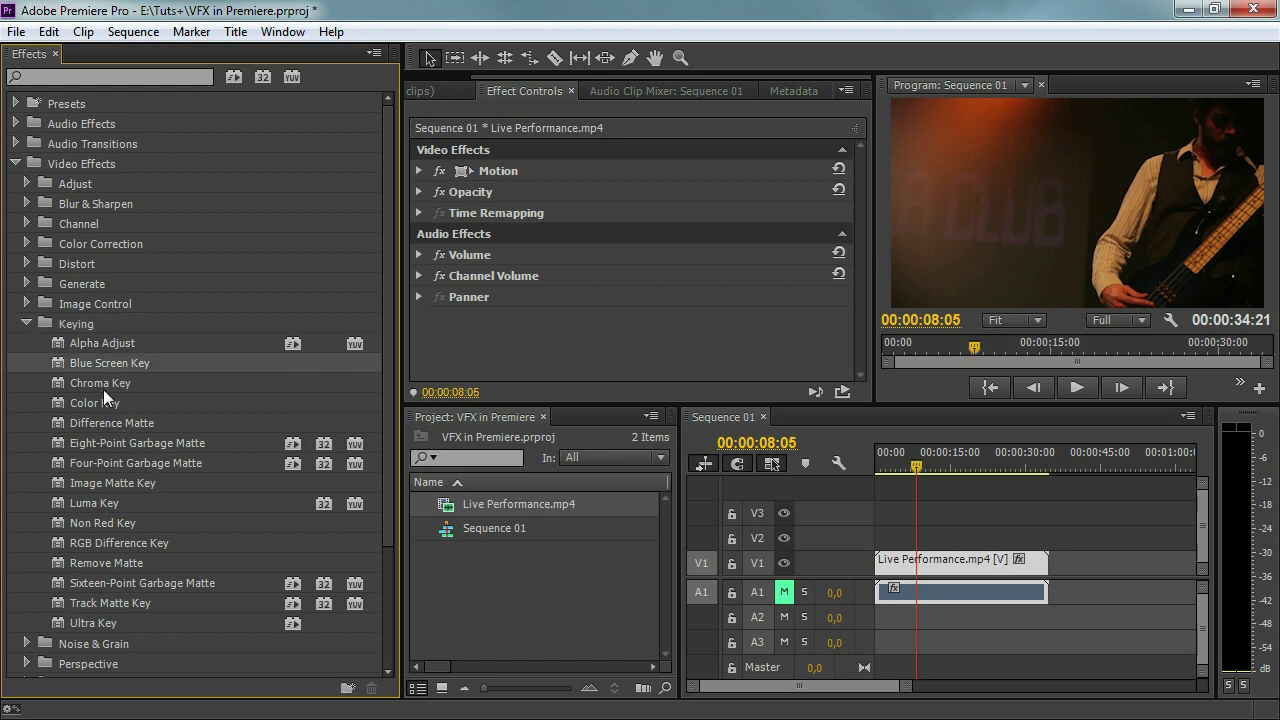
click(102, 386)
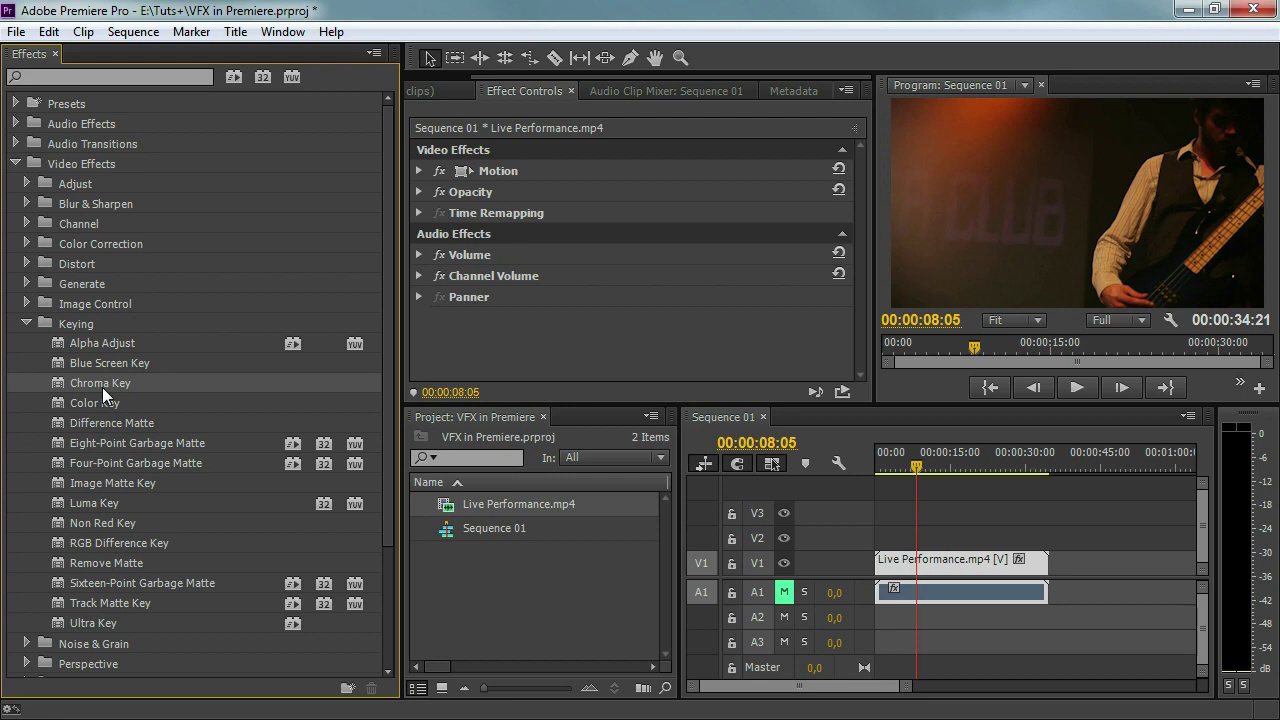
click(87, 618)
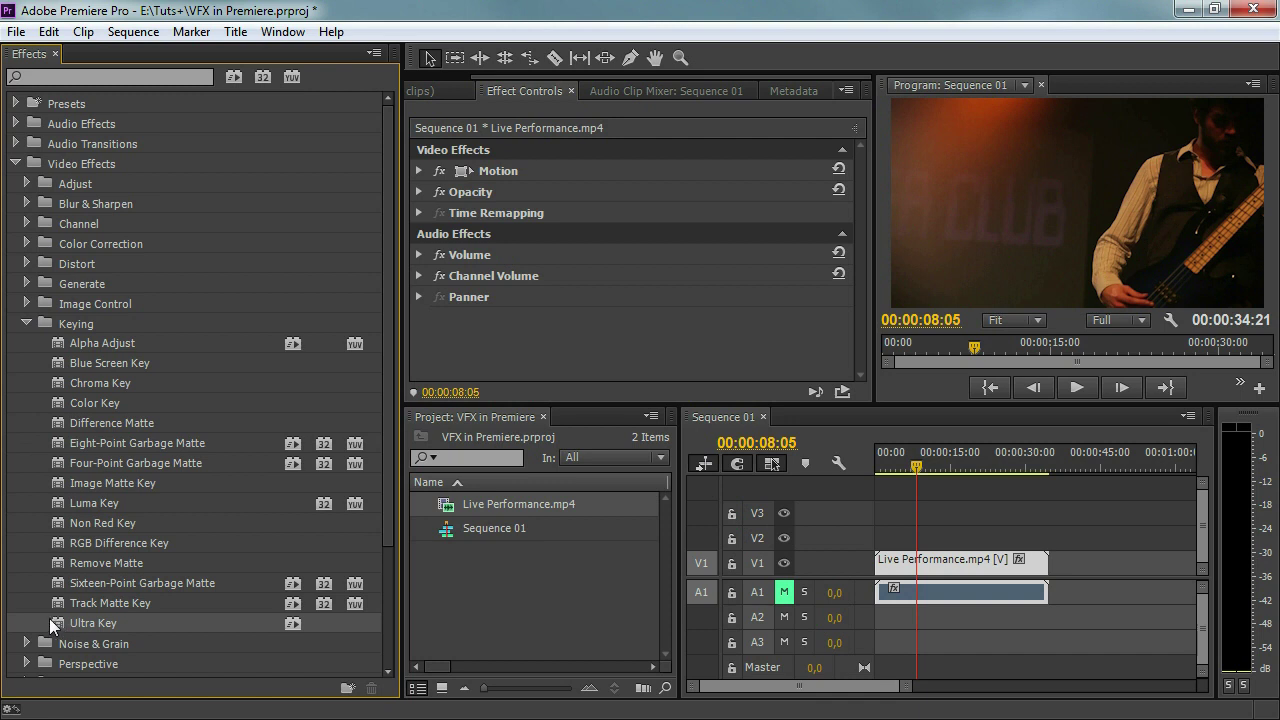
click(112, 464)
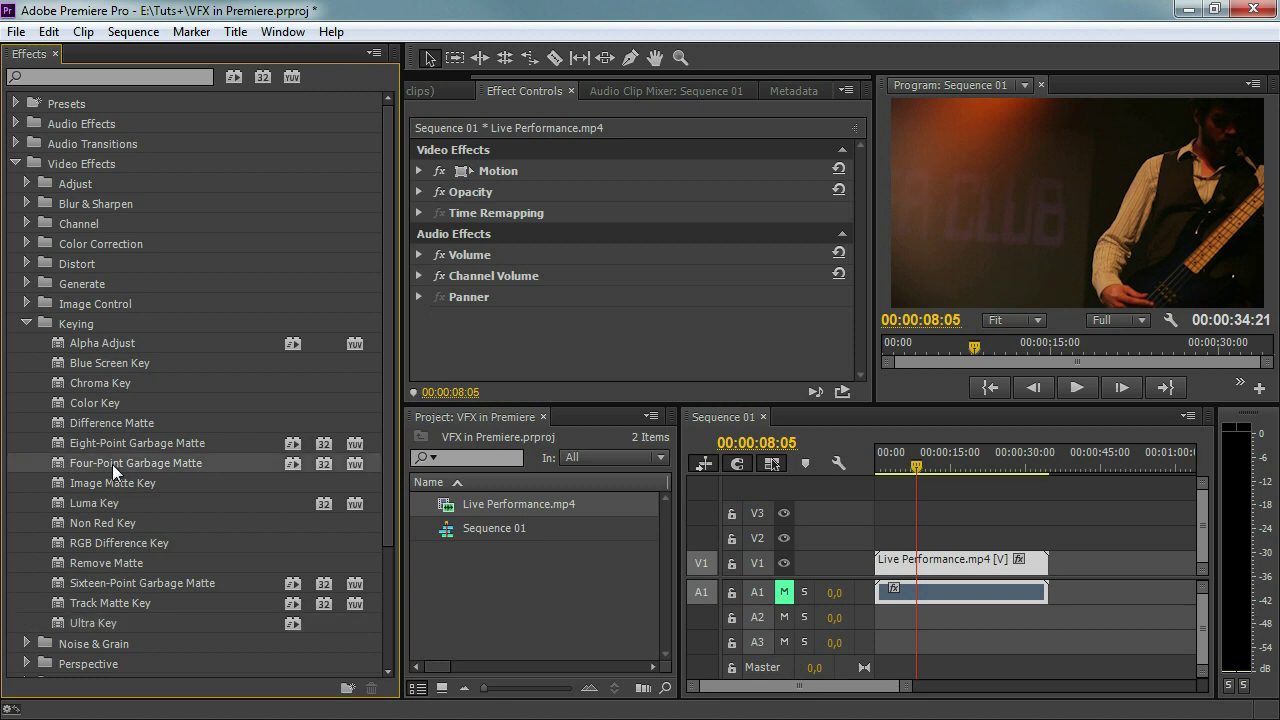
click(110, 446)
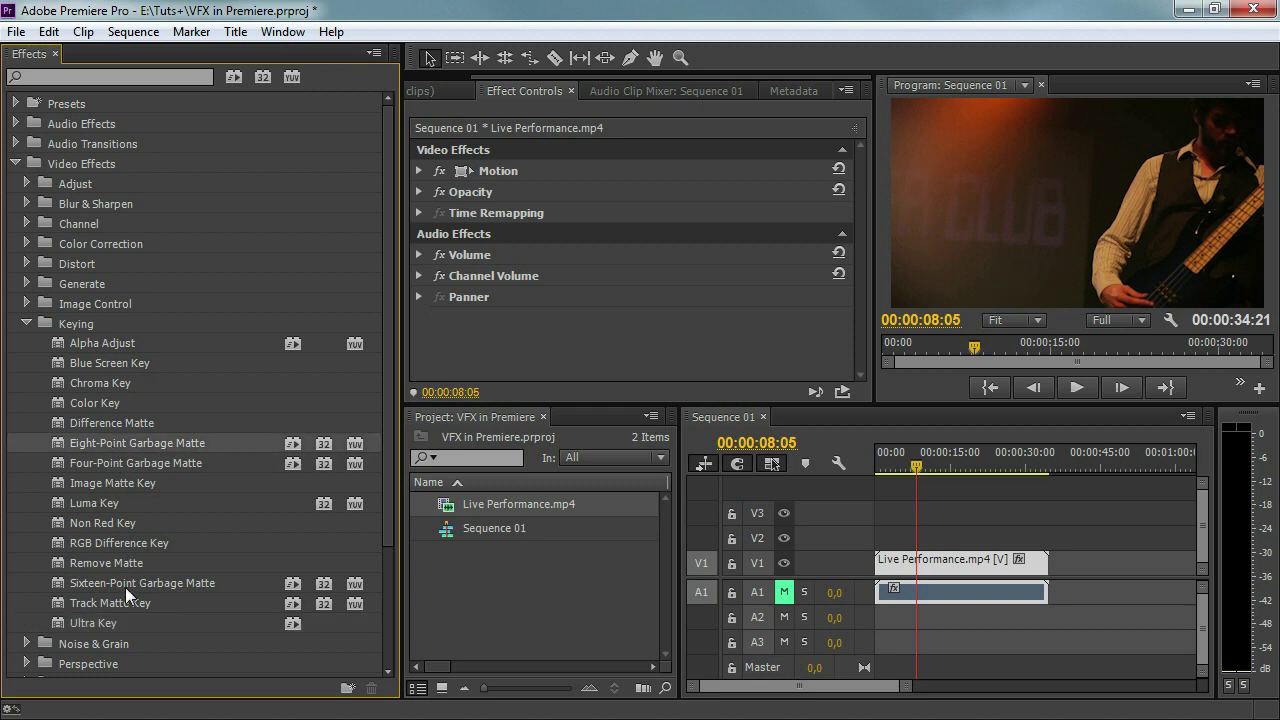
- Apply Sixteen-Point Garbage Matte and drag its top-left vertex and tangents to mask the upper-left
drag(123, 582, 952, 570)
click(527, 238)
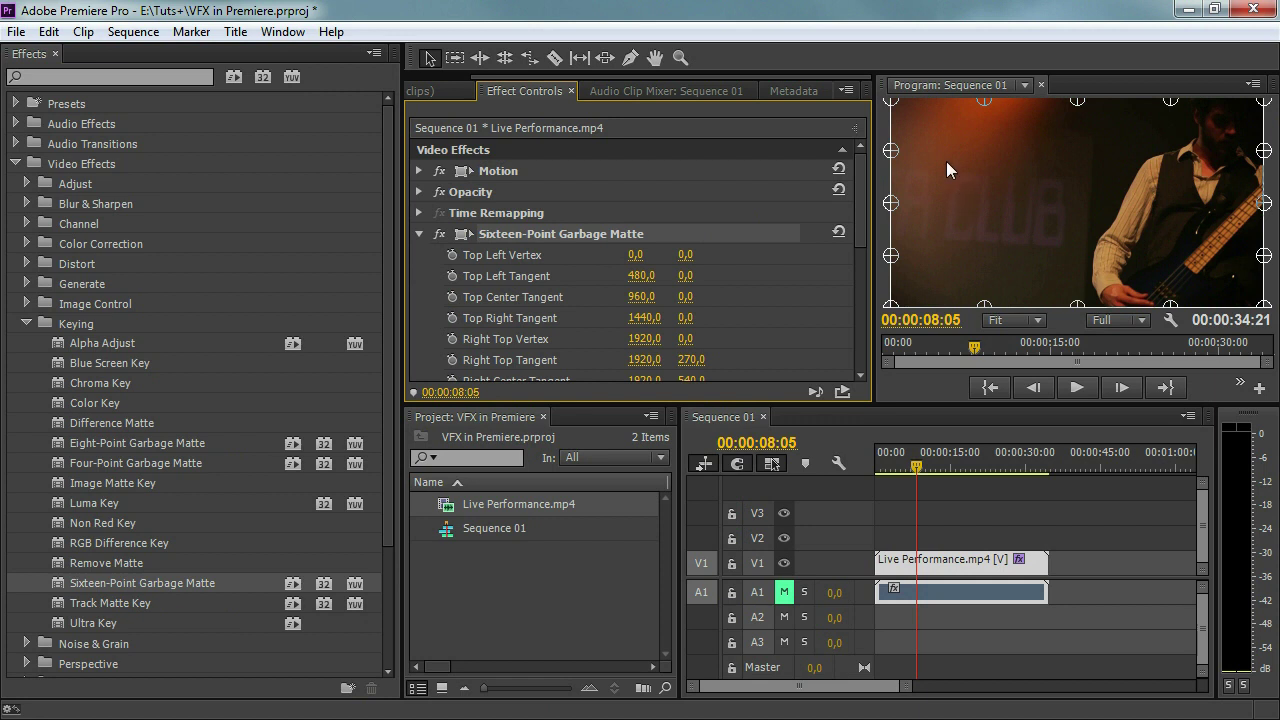
drag(891, 101, 948, 224)
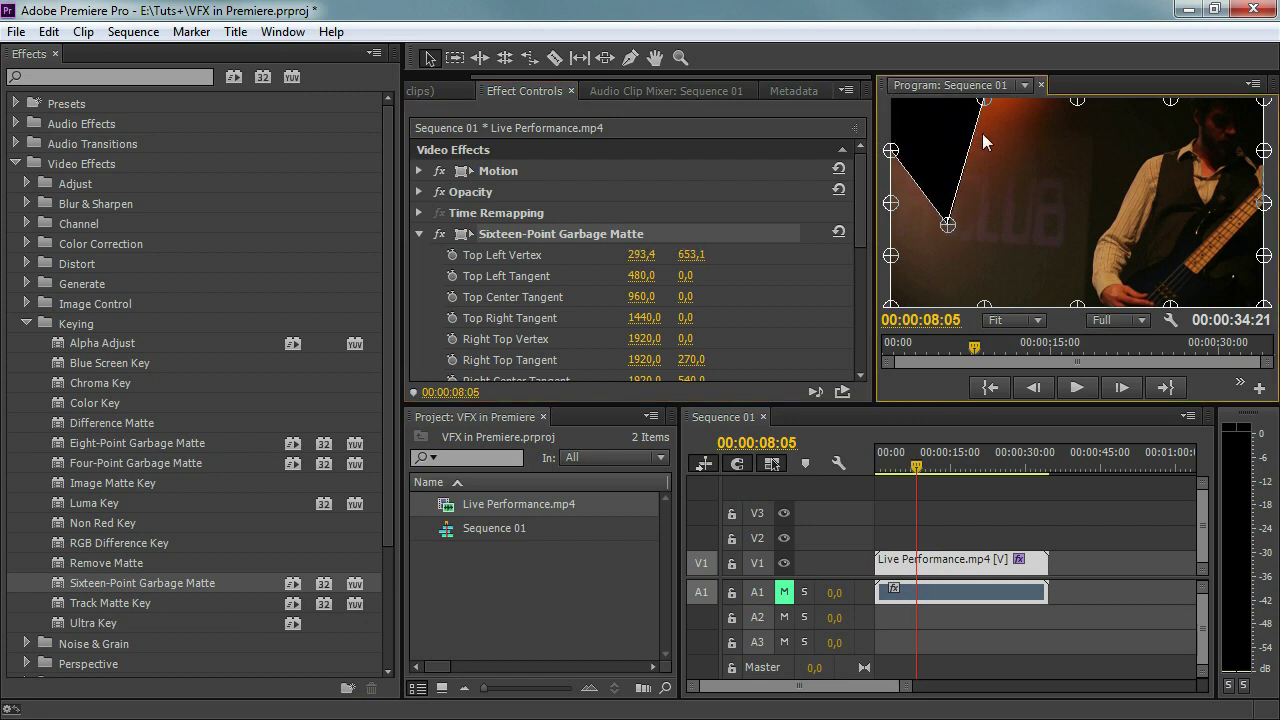
click(1024, 85)
click(1009, 205)
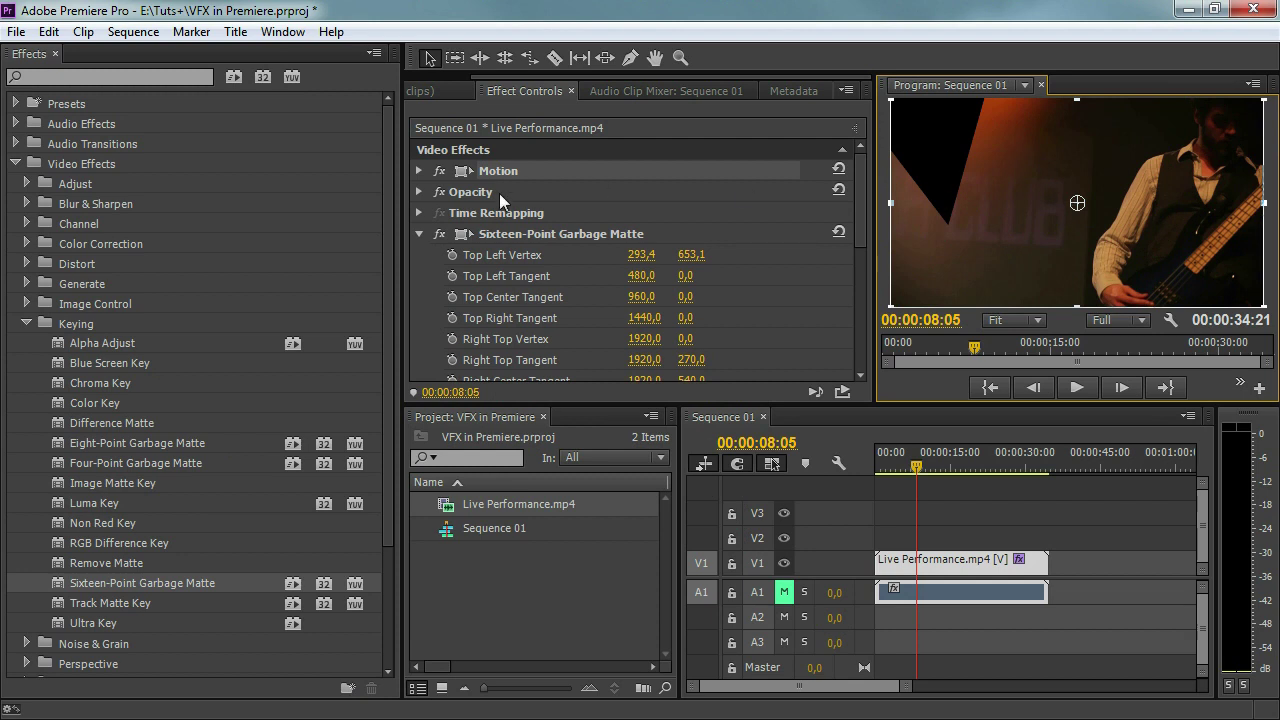
click(516, 234)
click(985, 103)
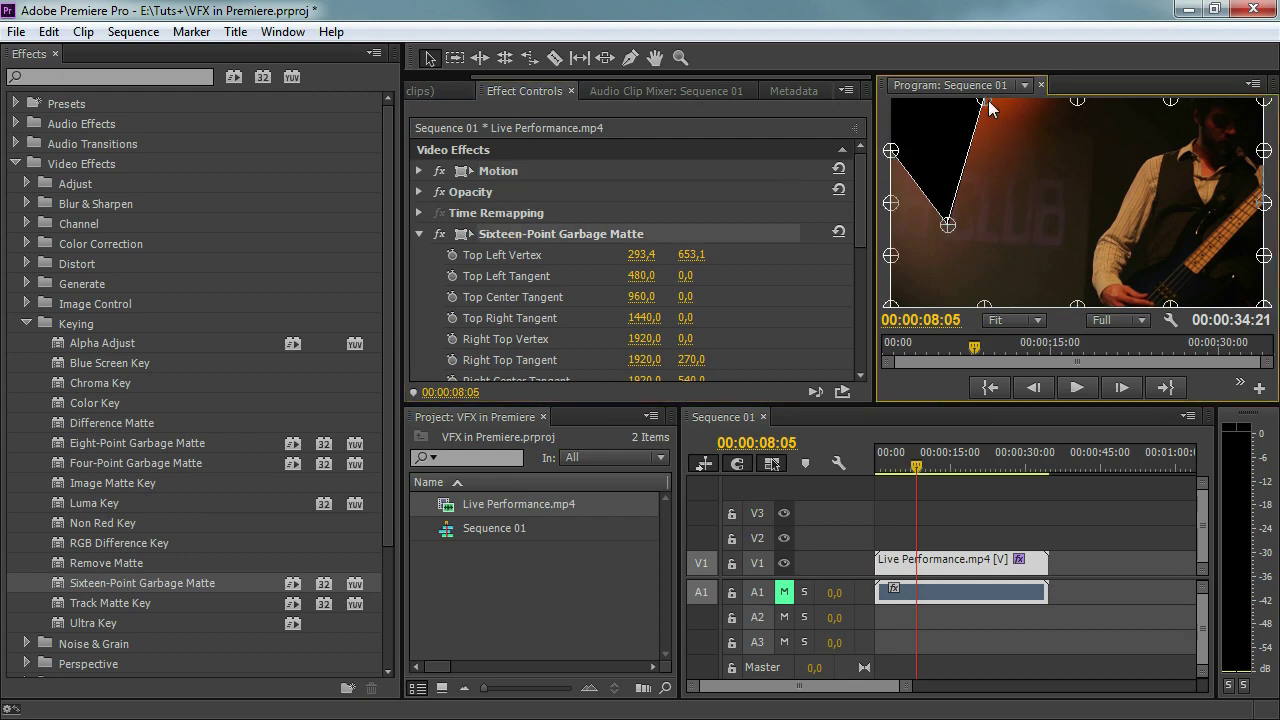
drag(986, 103, 1030, 231)
drag(1077, 100, 1111, 213)
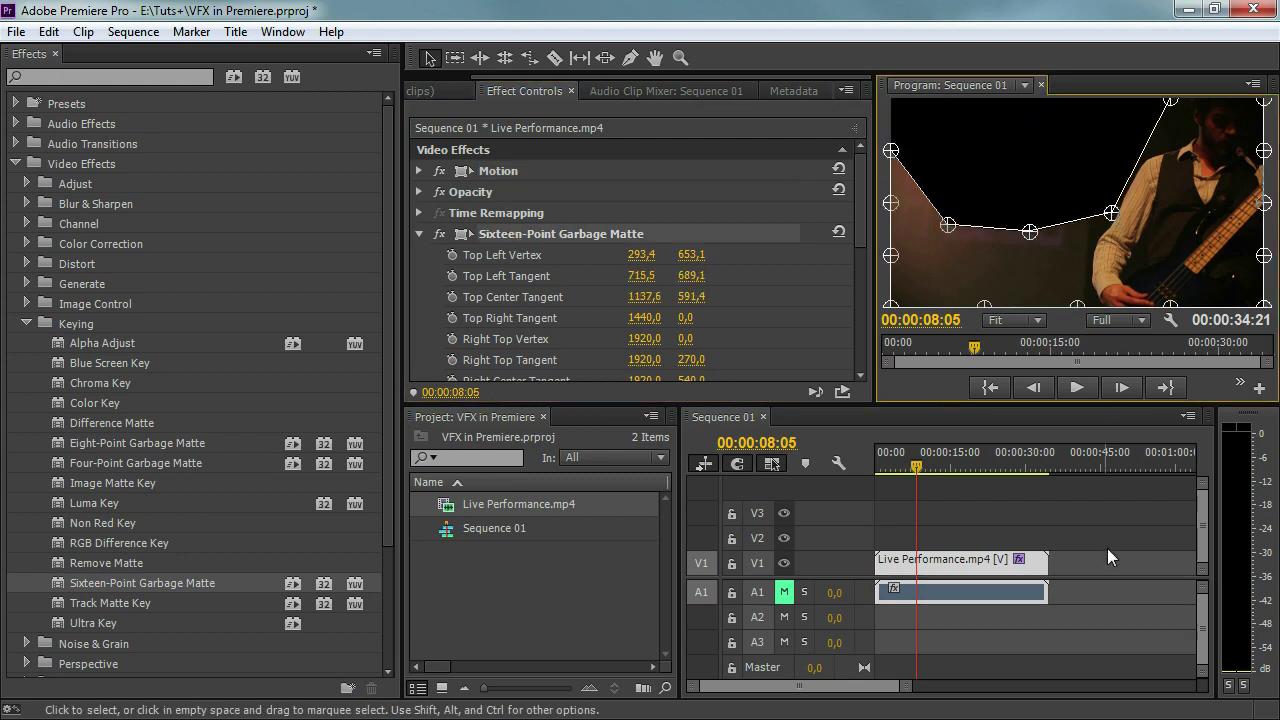
click(1107, 550)
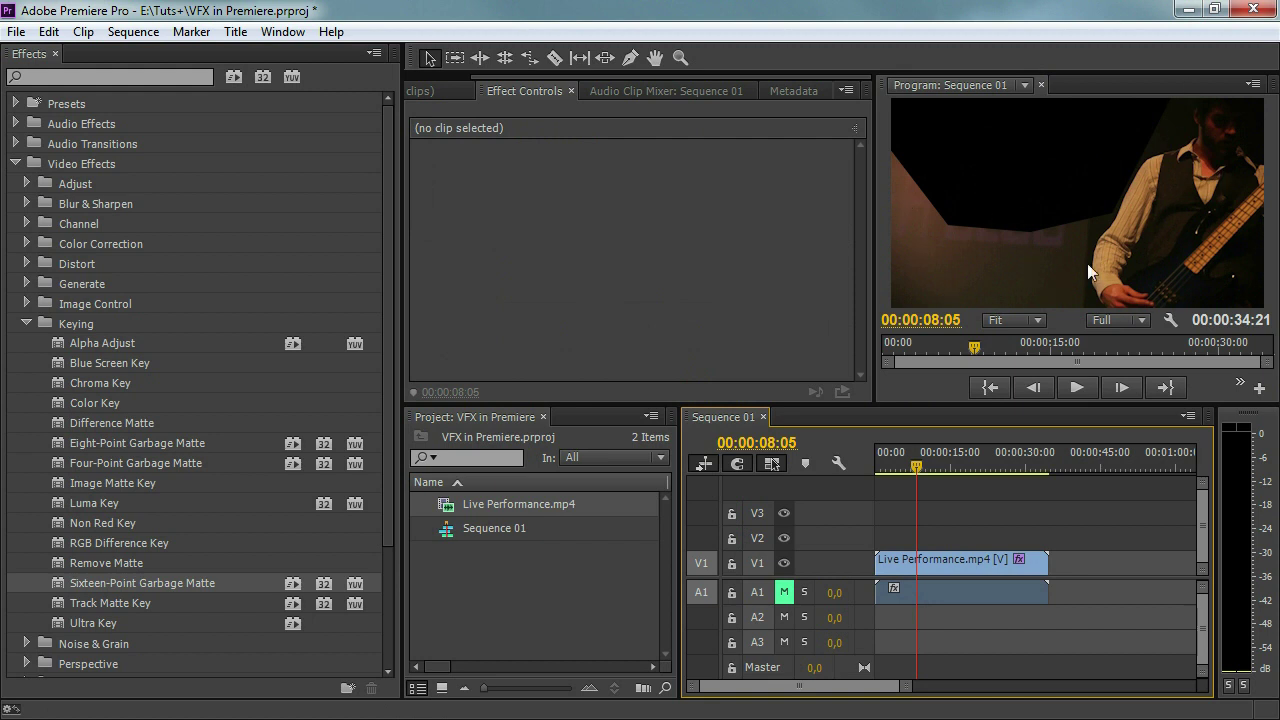
- Move Live Performance.mp4 up to track V2 and select the garbage matte effect
click(997, 557)
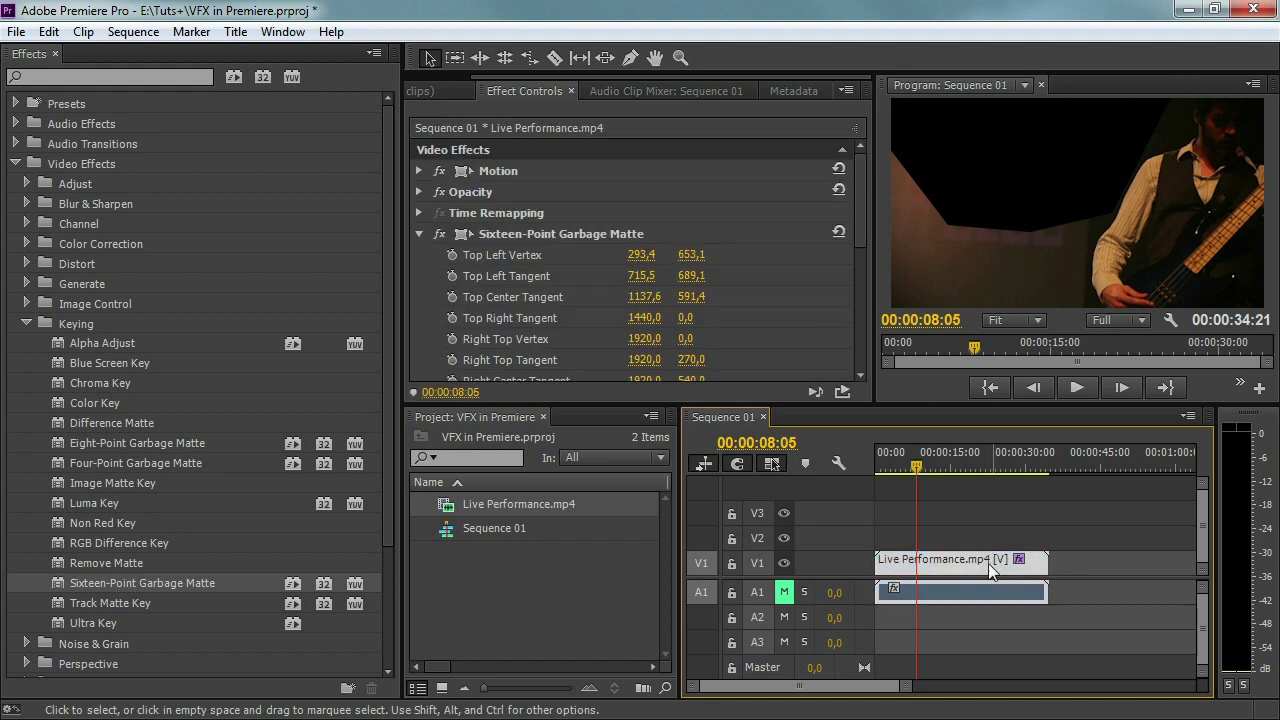
drag(932, 562, 920, 540)
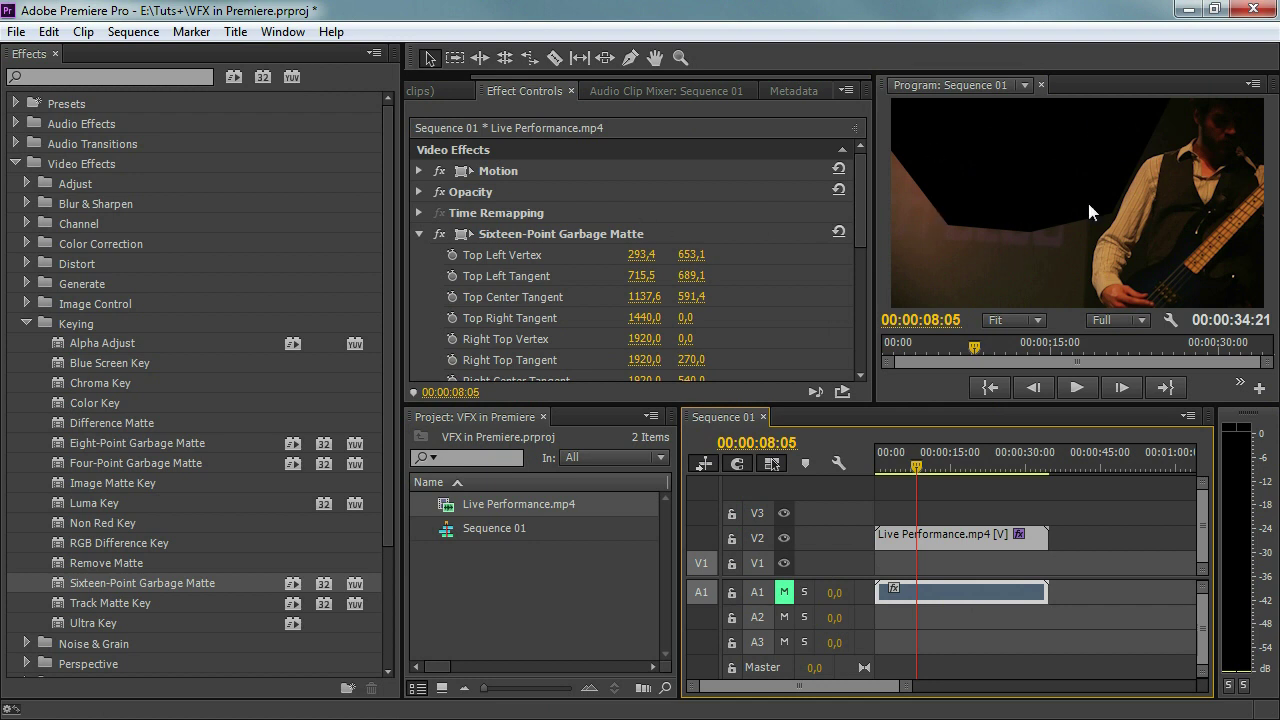
click(546, 233)
- Delete the garbage matte, browse Luma, RGB Difference, Non Red Key and Difference Matte, then collapse Keying
key(Delete)
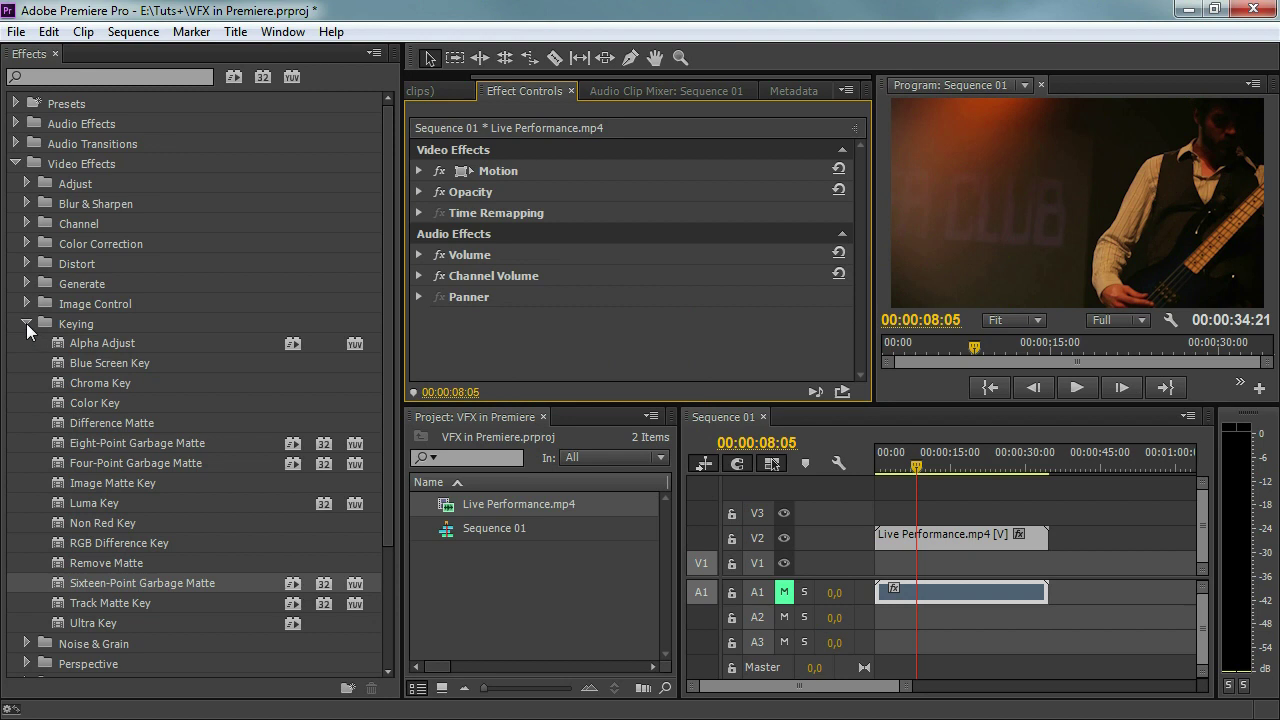
click(63, 504)
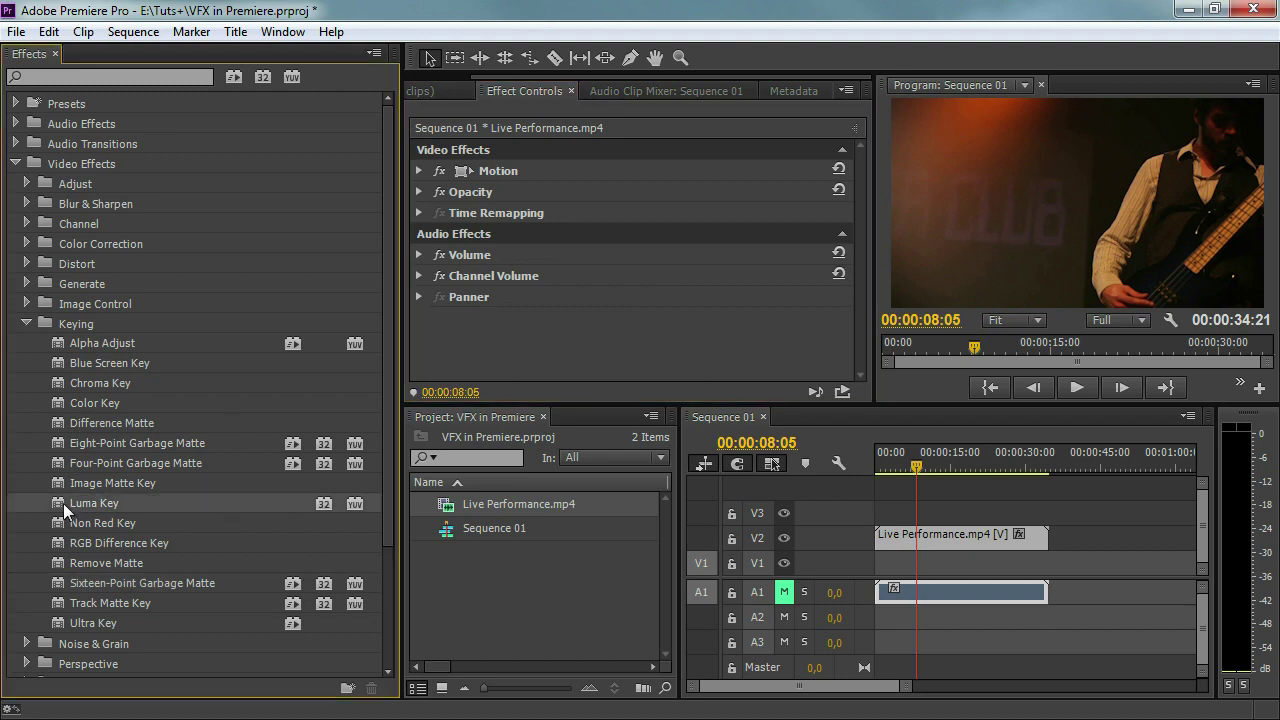
click(63, 542)
click(60, 522)
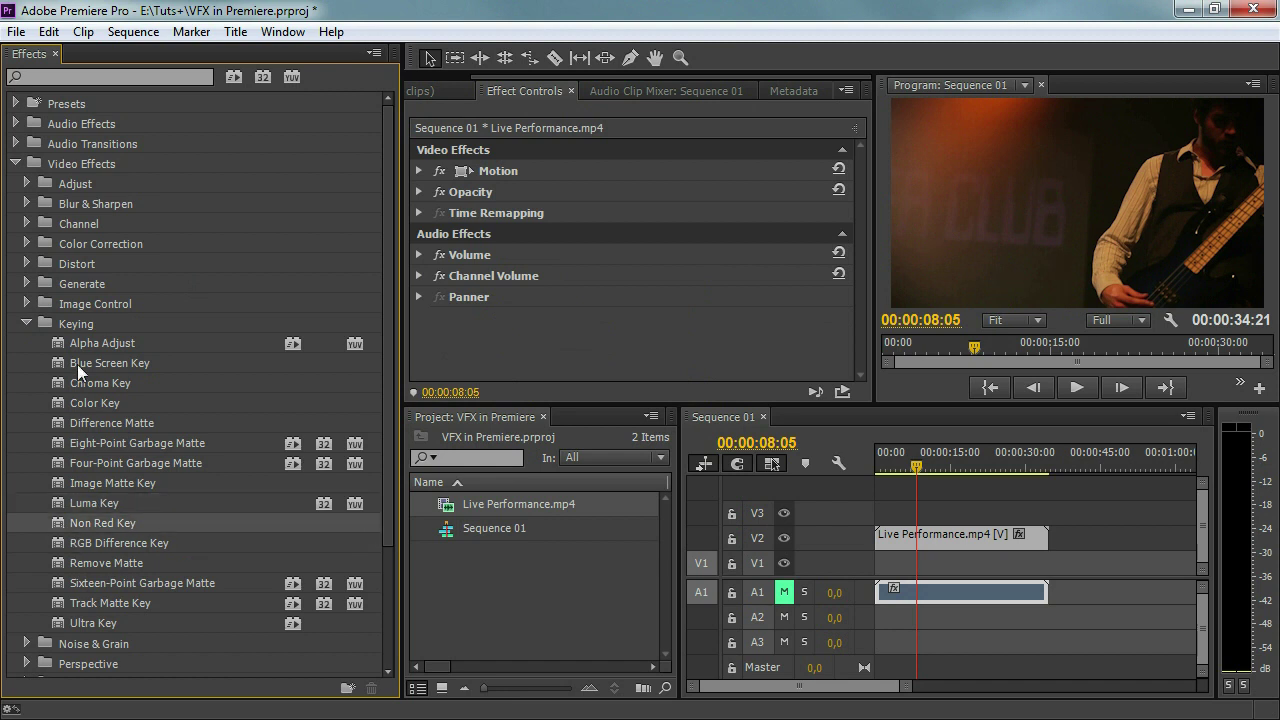
click(87, 416)
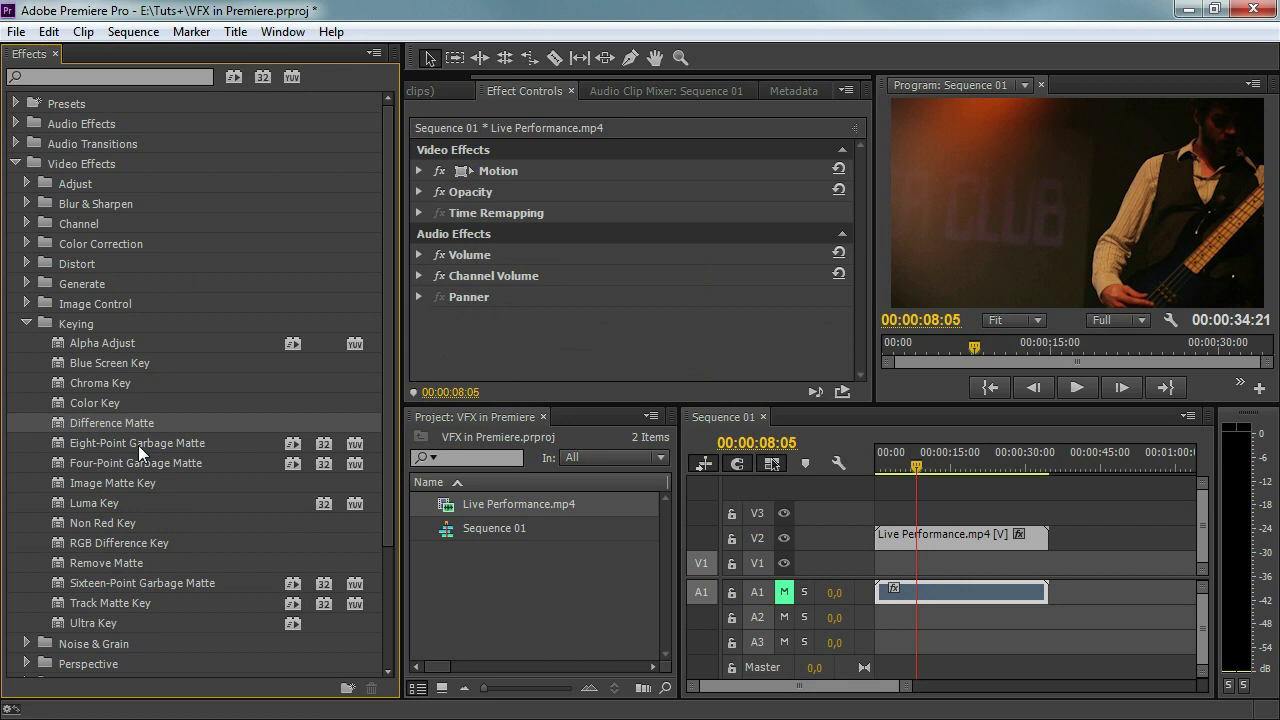
click(28, 318)
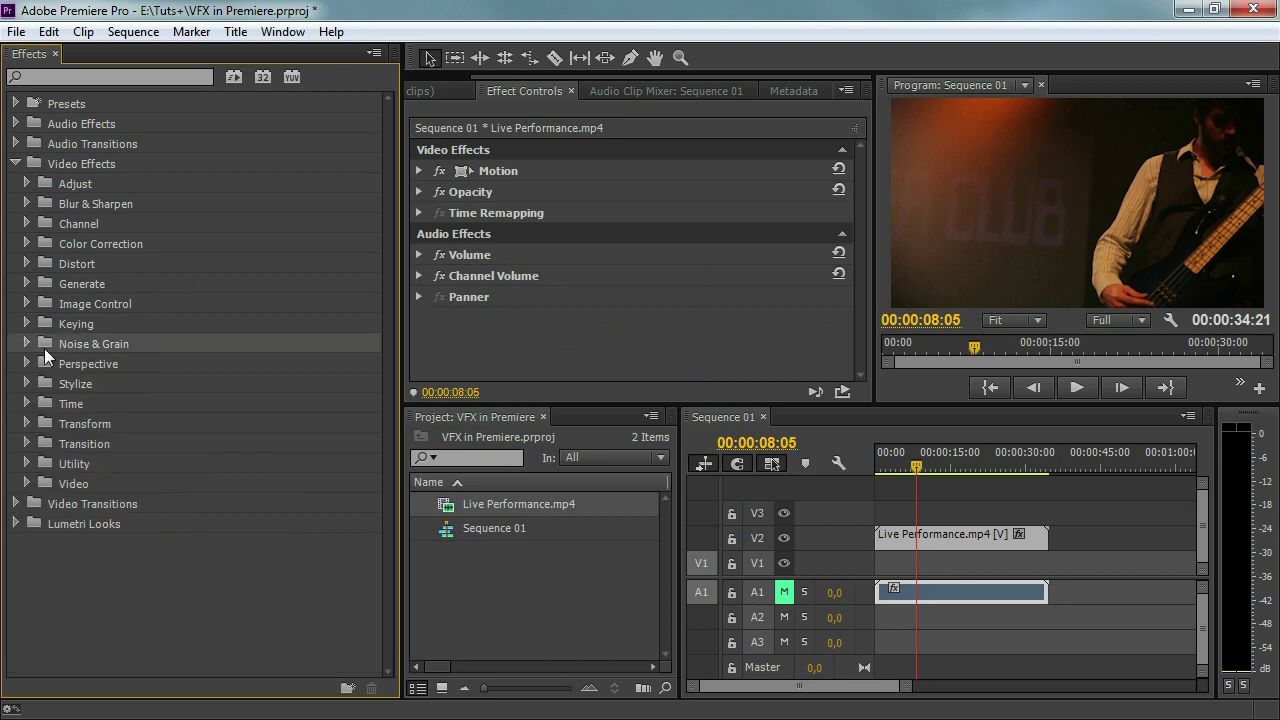
- Expand Noise & Grain and browse Dust & Scratches, Noise Alpha and Noise HLS
click(27, 343)
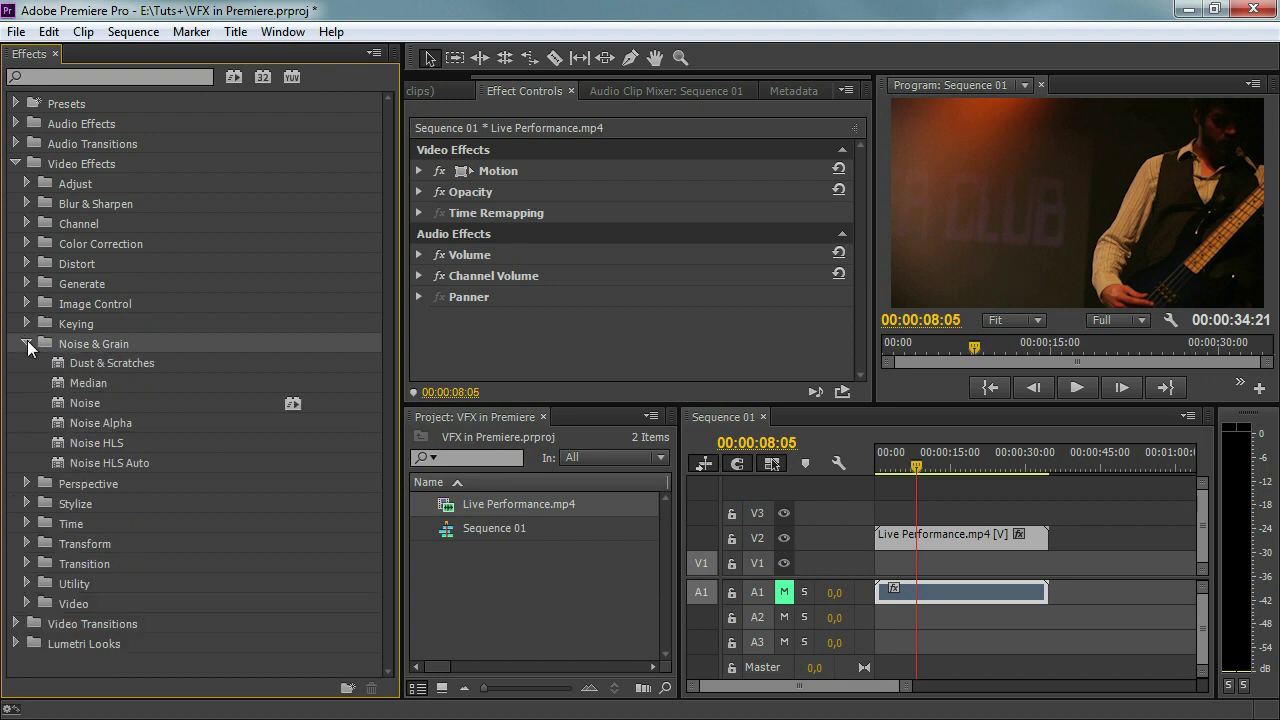
click(128, 363)
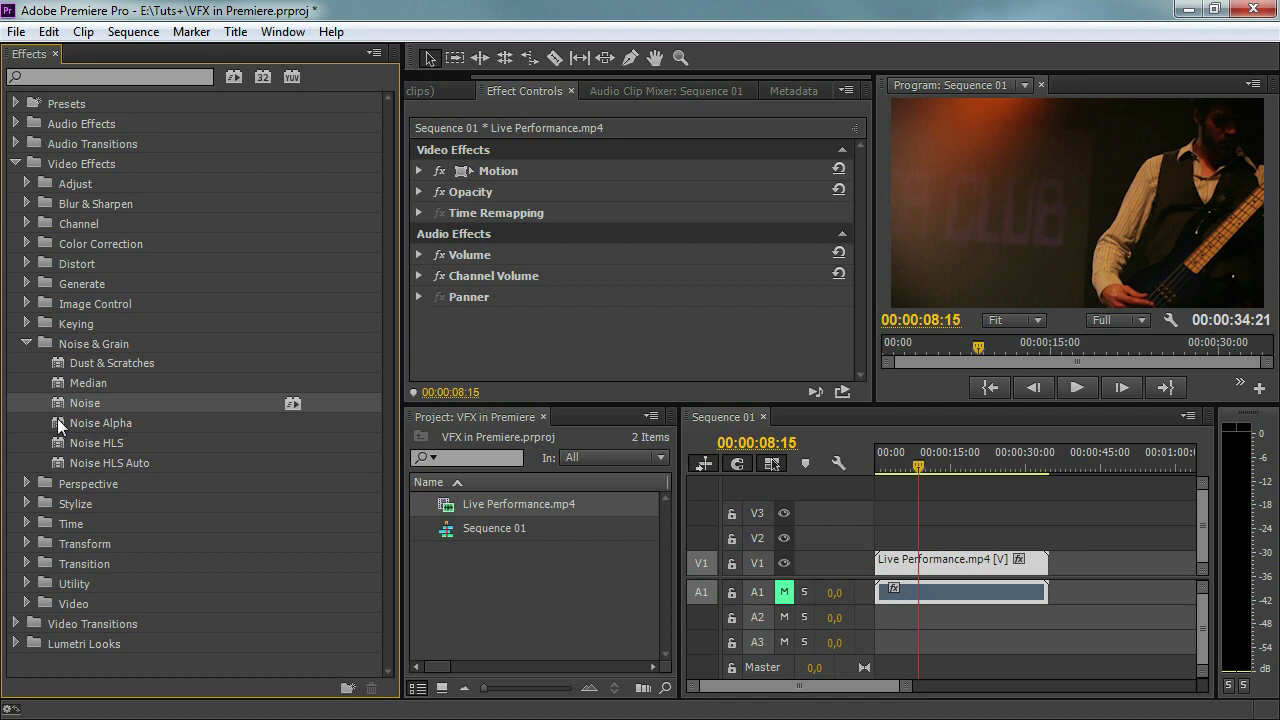
click(58, 424)
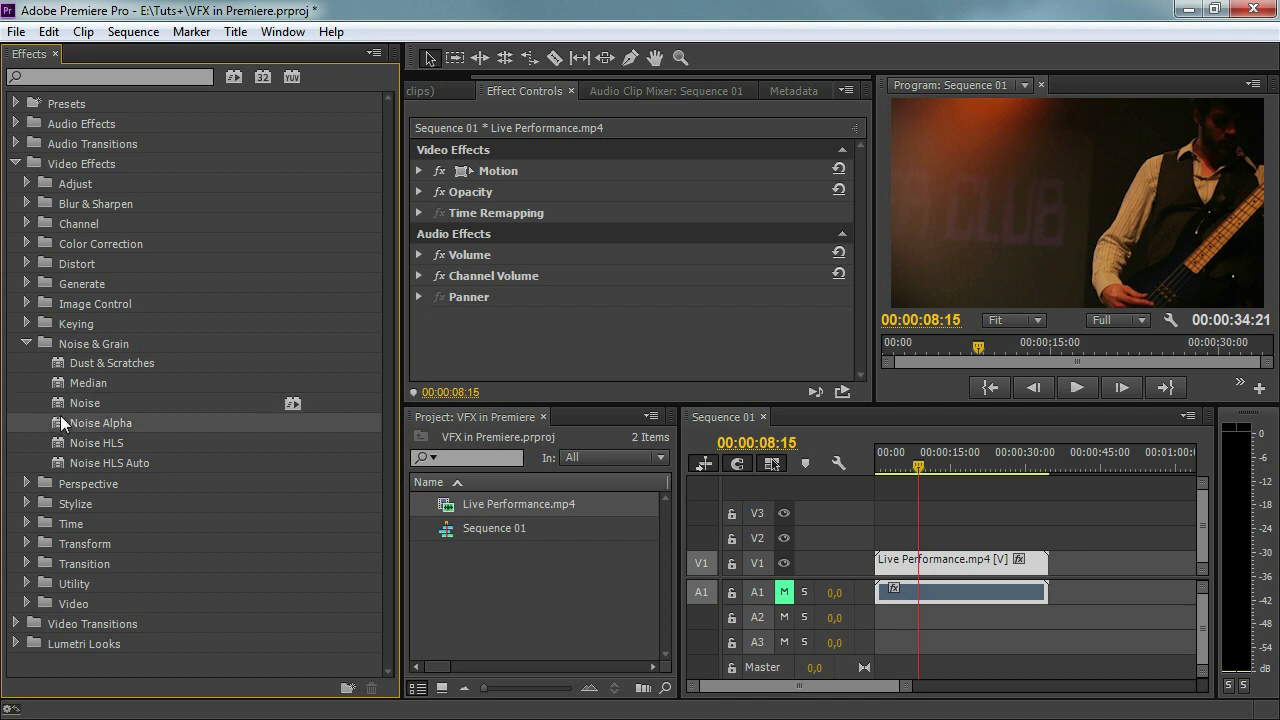
click(57, 443)
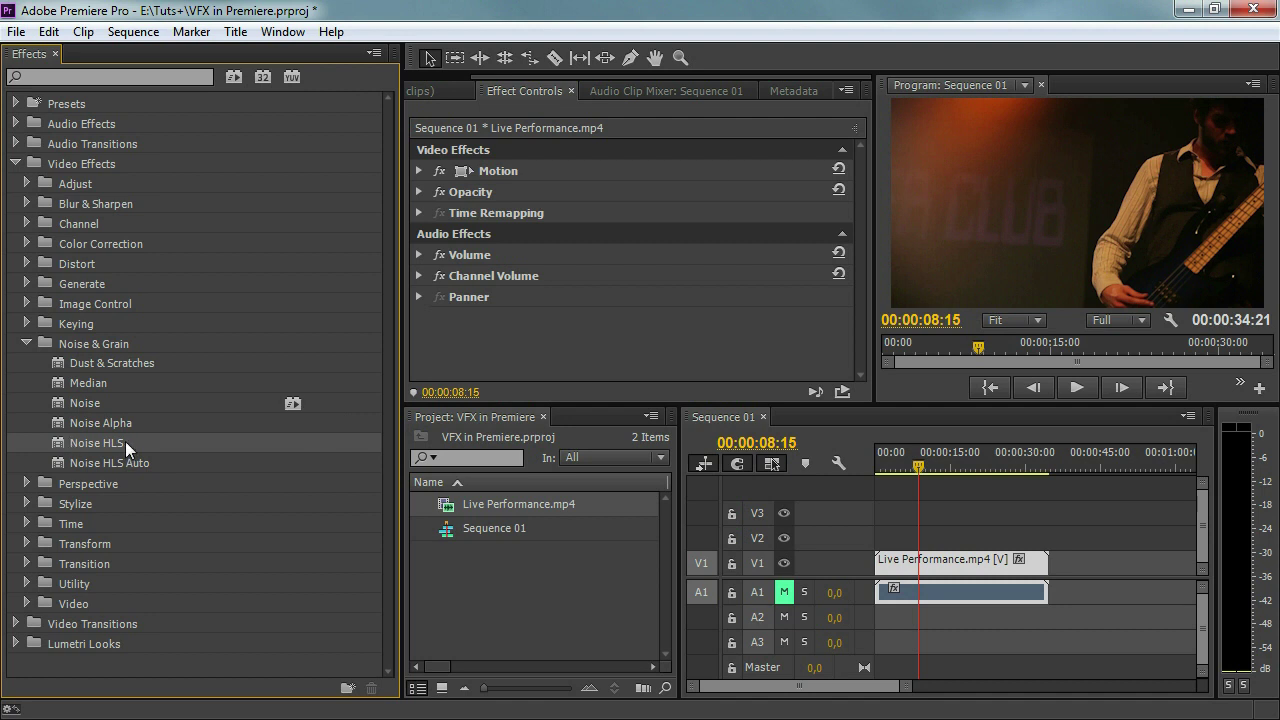
- Apply Noise HLS to the clip with Hue at 100%, then delete it
drag(65, 446, 493, 317)
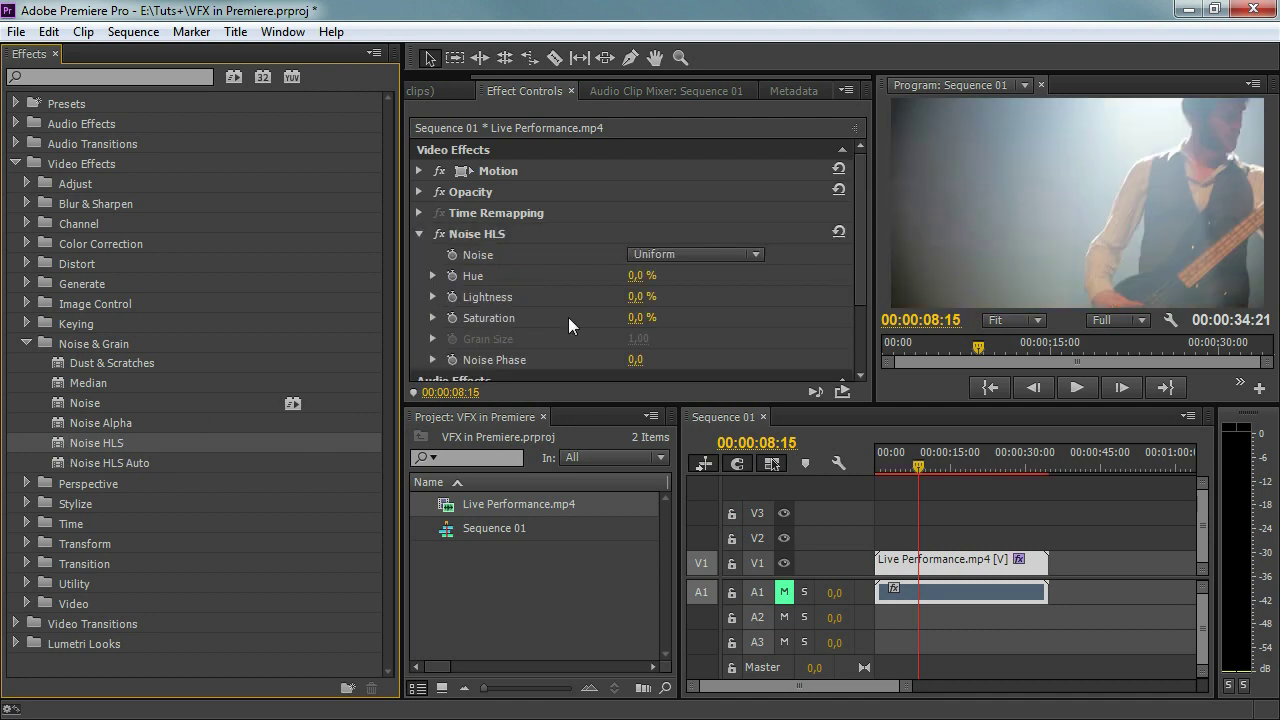
click(636, 276)
text(100)
key(Return)
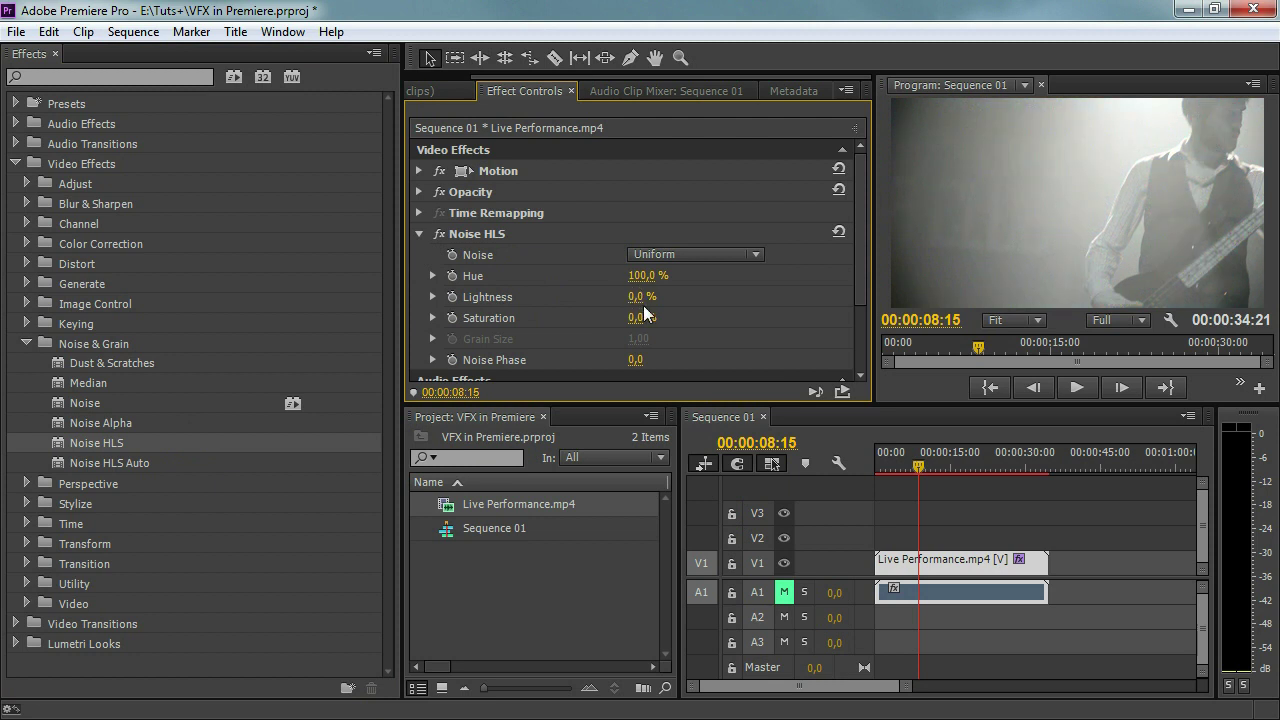
click(480, 234)
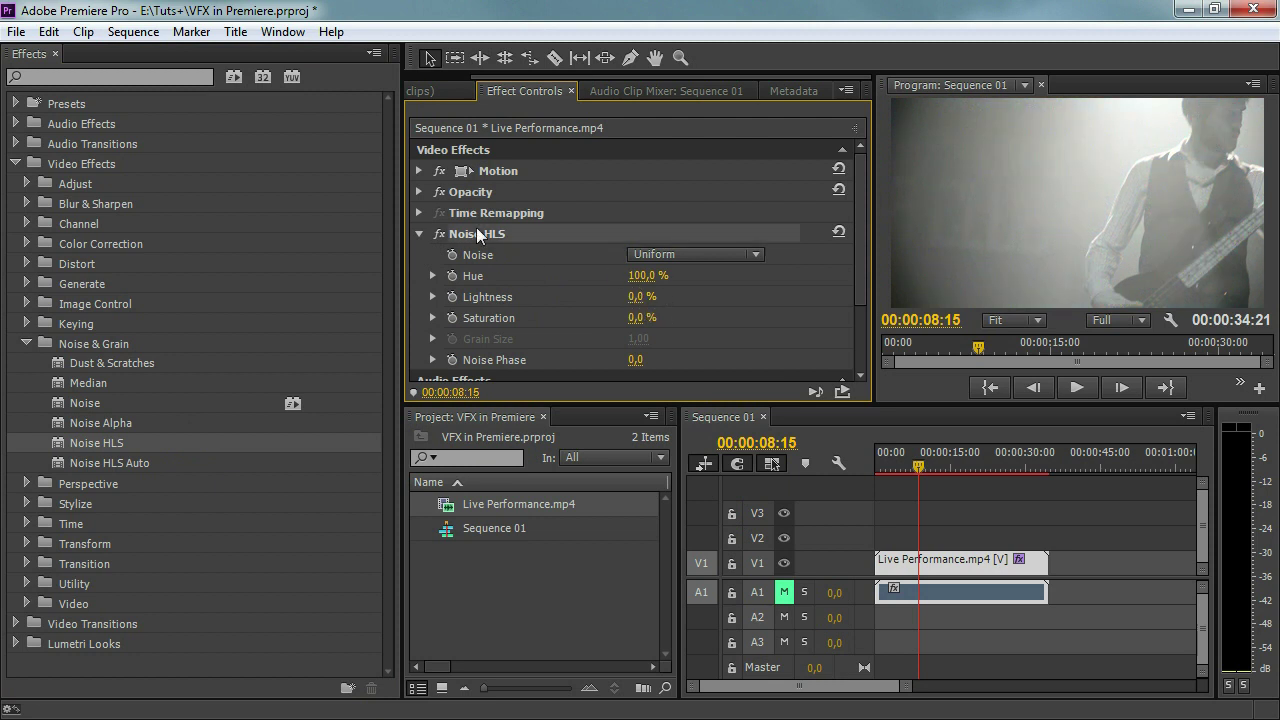
key(Delete)
click(66, 348)
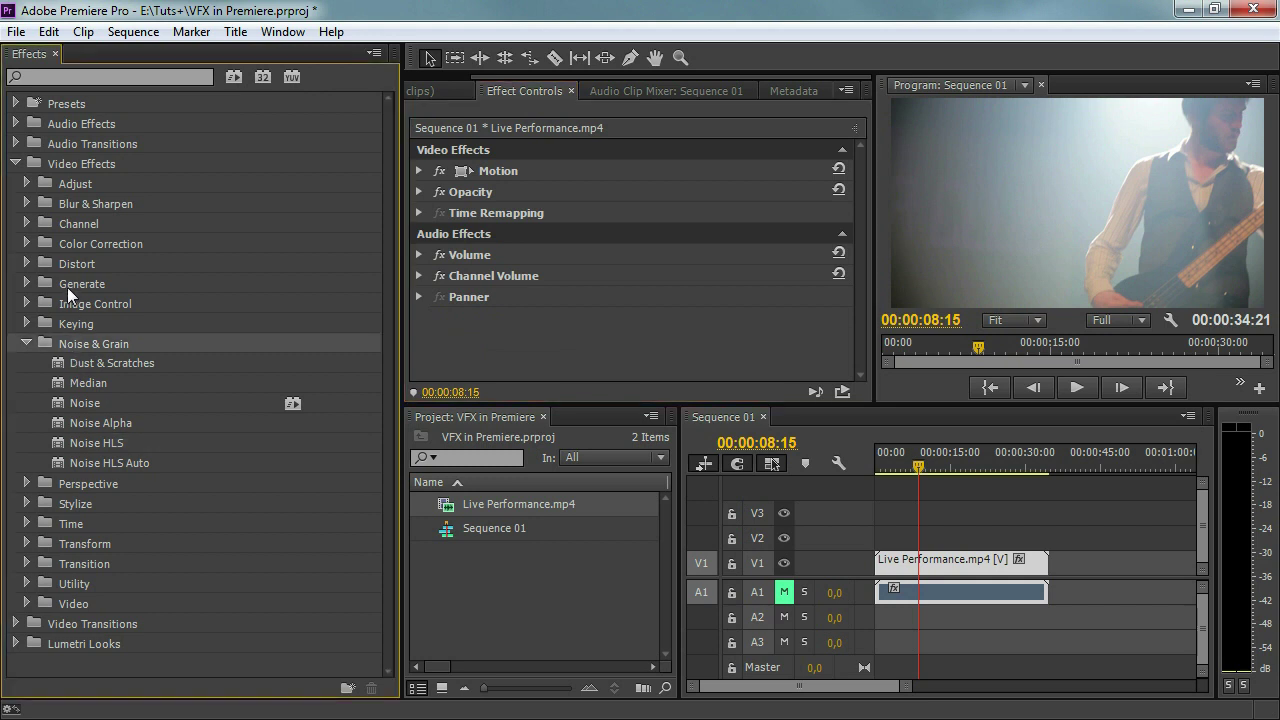
click(90, 206)
- Collapse Noise & Grain and browse the Perspective effects Basic 3D, Bevel Alpha and Bevel Edges
click(26, 341)
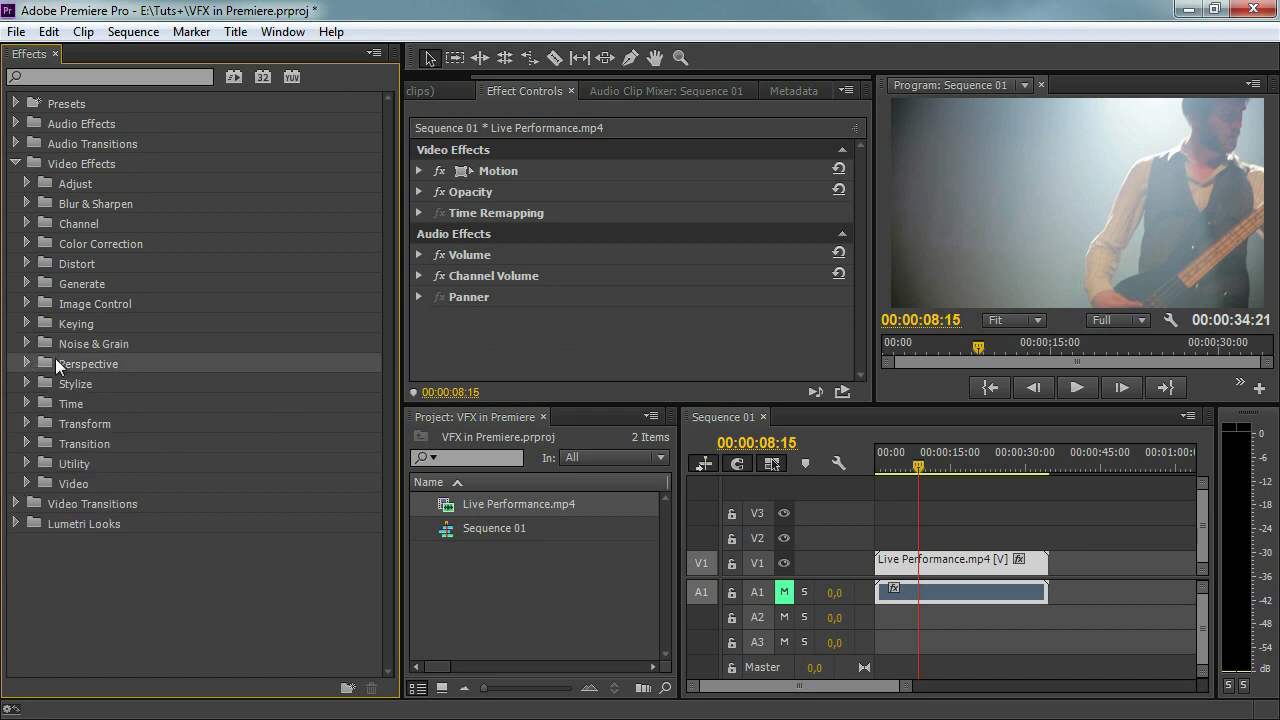
click(27, 363)
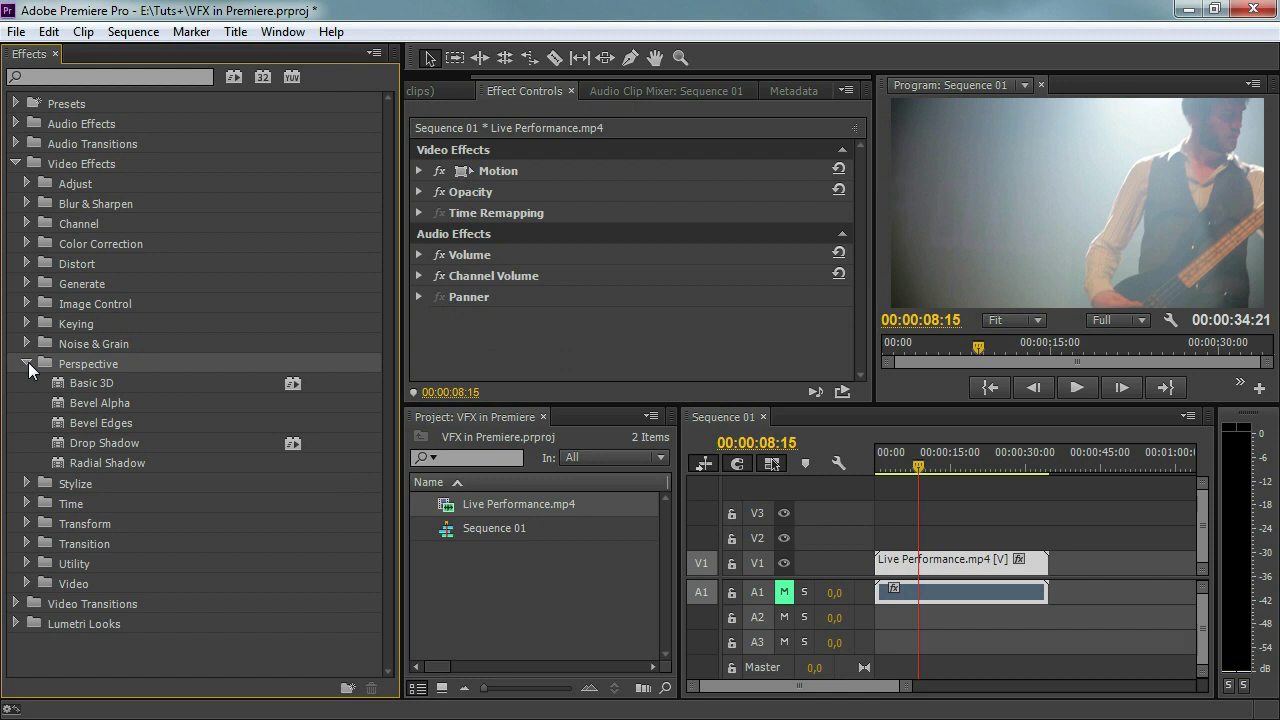
click(79, 385)
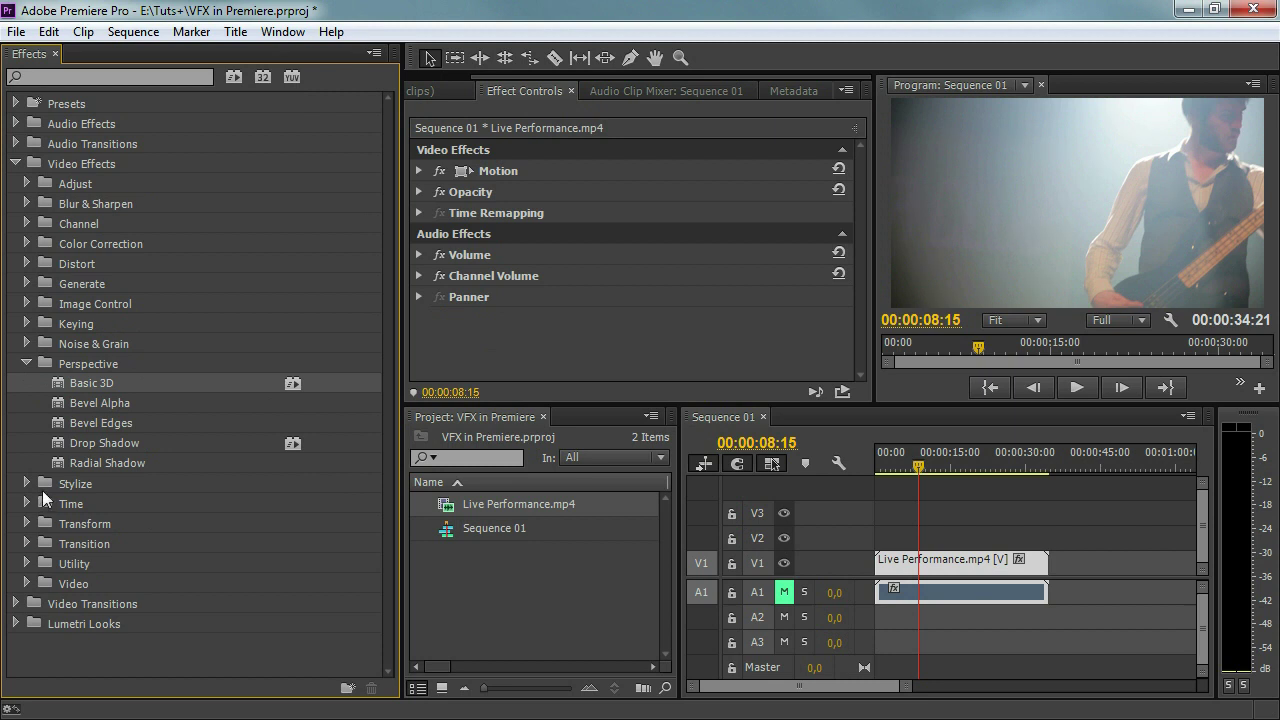
click(70, 395)
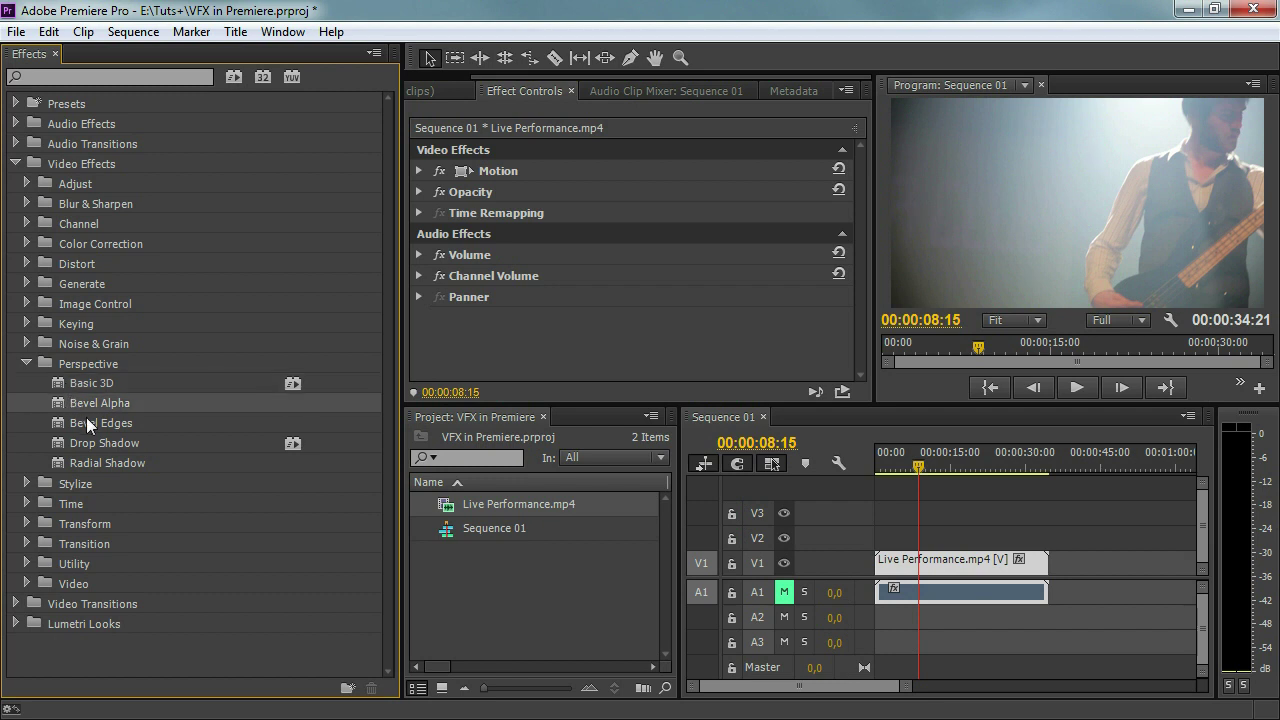
click(86, 417)
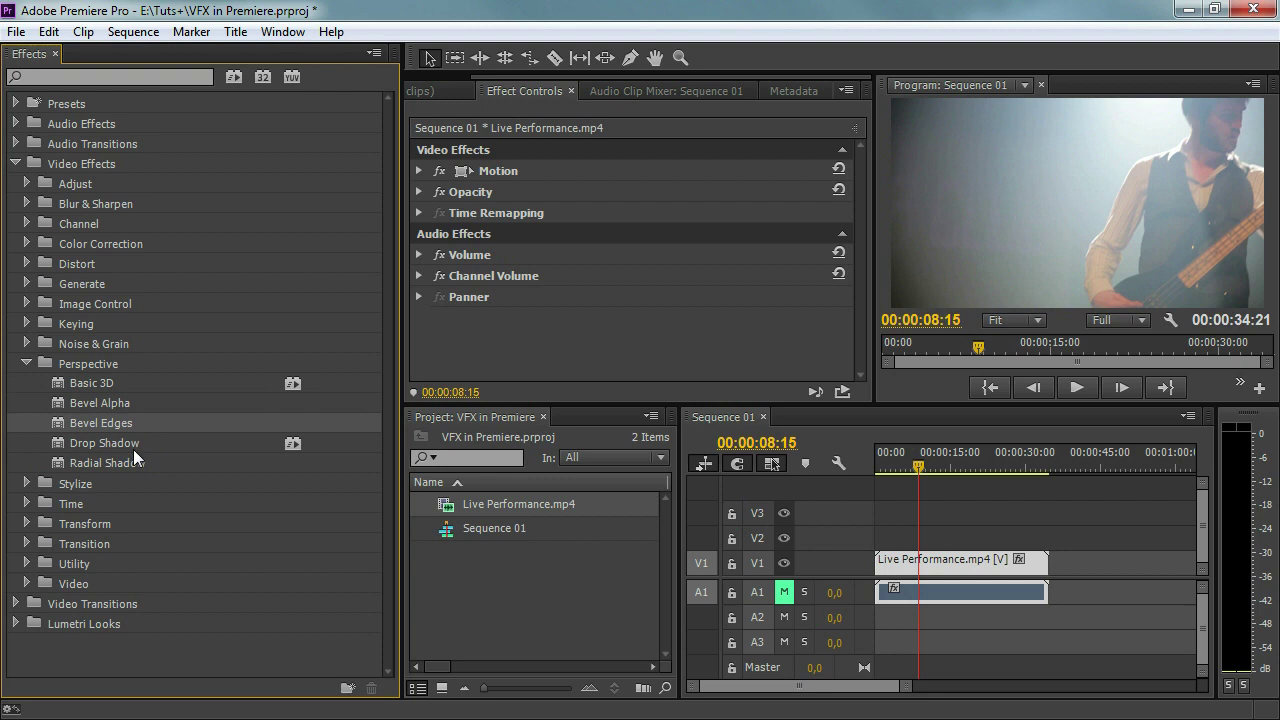
click(85, 381)
- Try Basic 3D on the clip with a swivel and Distance to Image 68, then delete it
drag(67, 379, 500, 270)
drag(636, 255, 676, 255)
drag(632, 297, 796, 289)
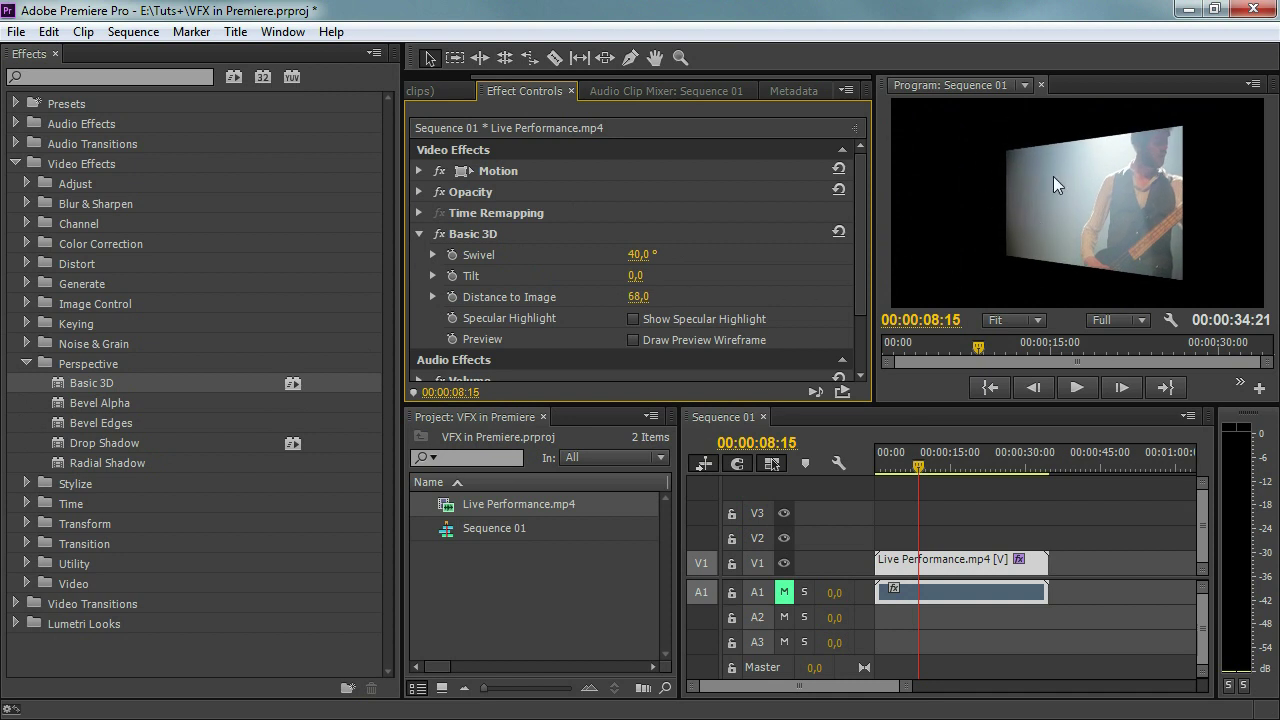
click(511, 231)
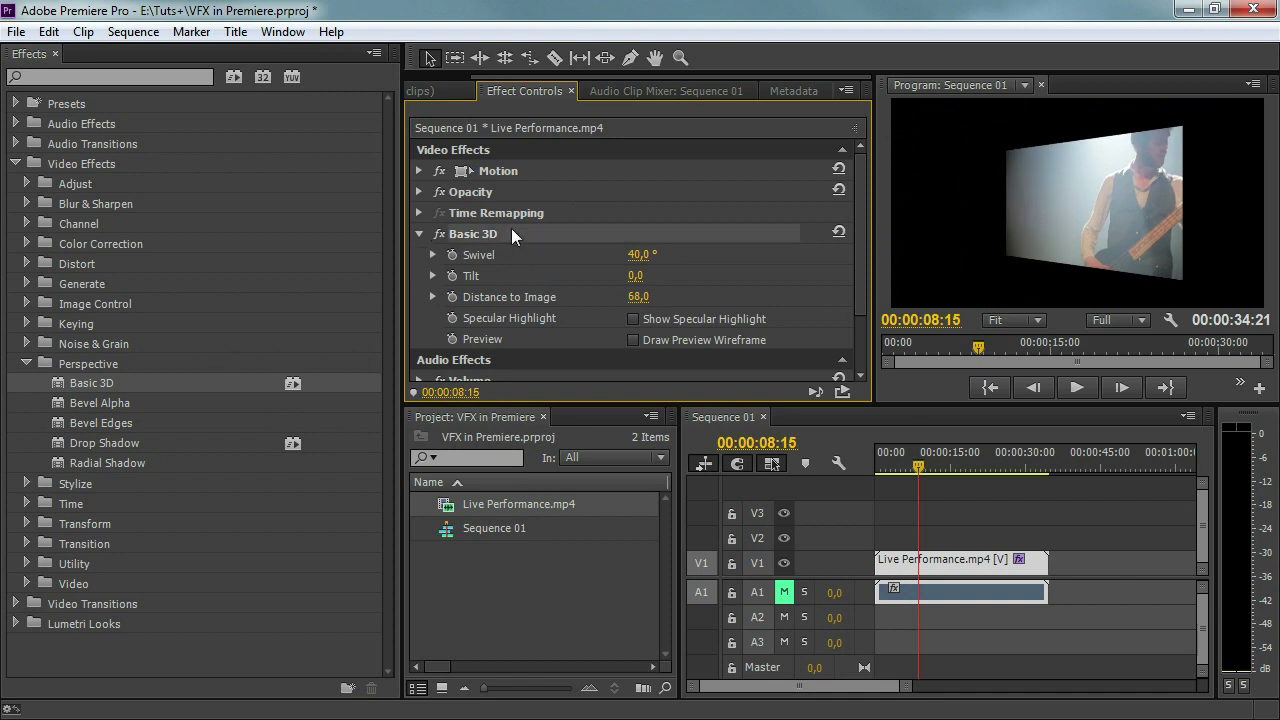
key(Delete)
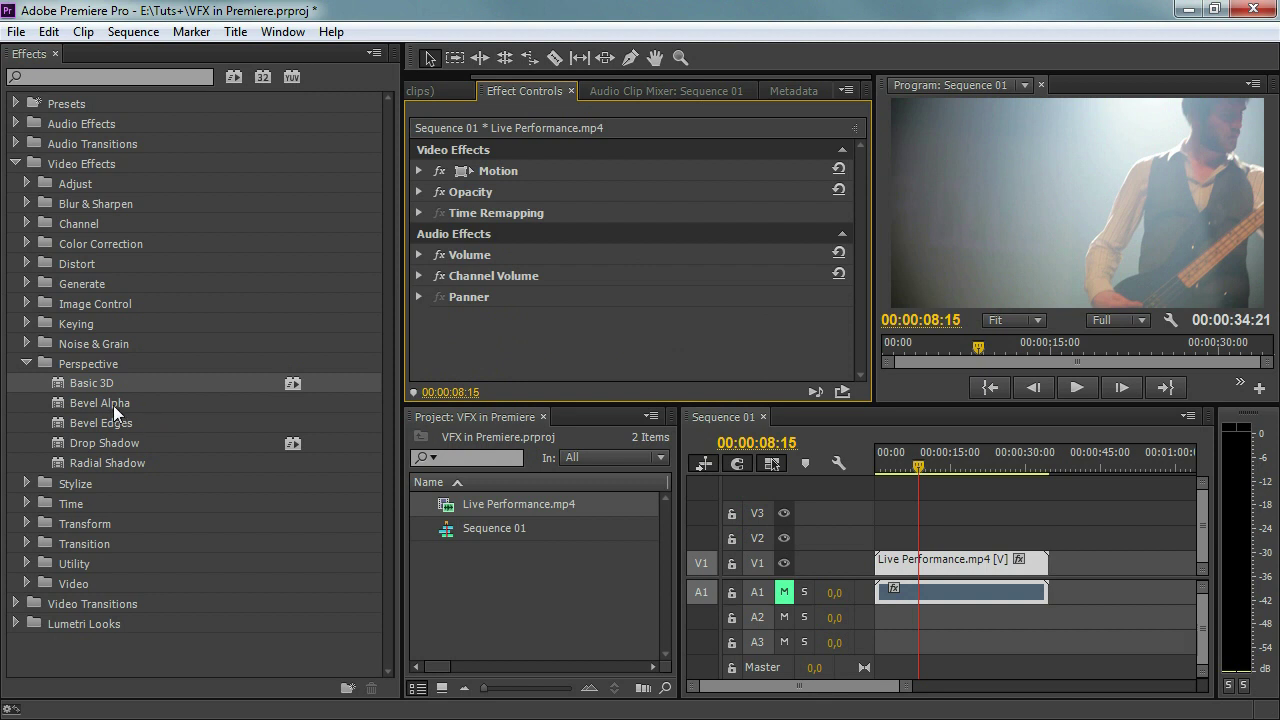
- Look at Bevel Alpha again and collapse the Perspective group
click(113, 404)
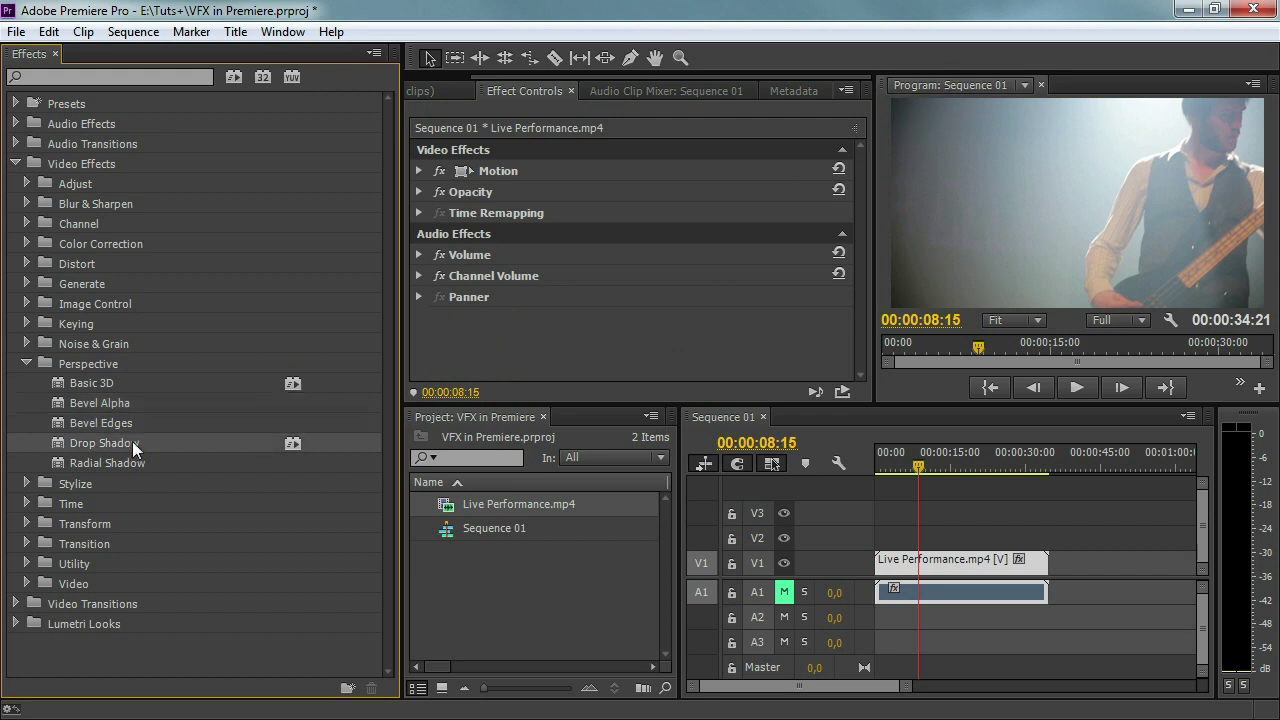
click(90, 368)
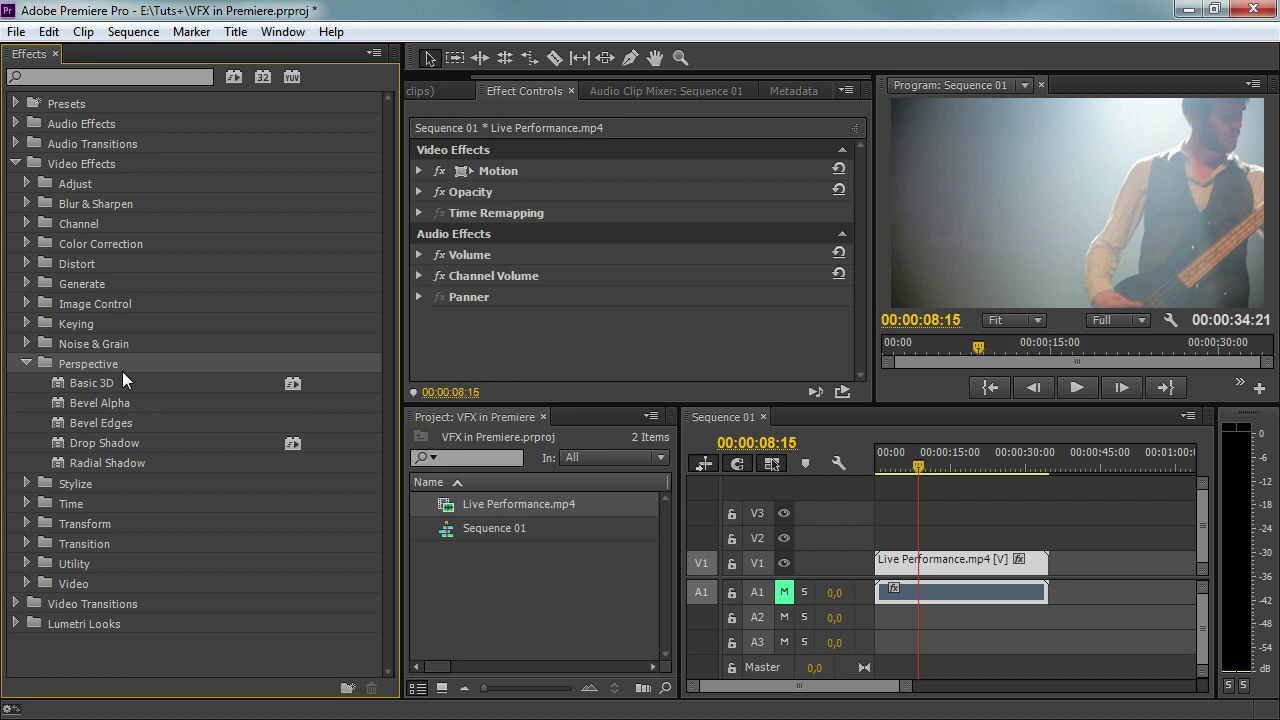
click(27, 364)
- Apply Roughen Edges with Roughen Color edge type and Border 500, then select it for removal
click(27, 383)
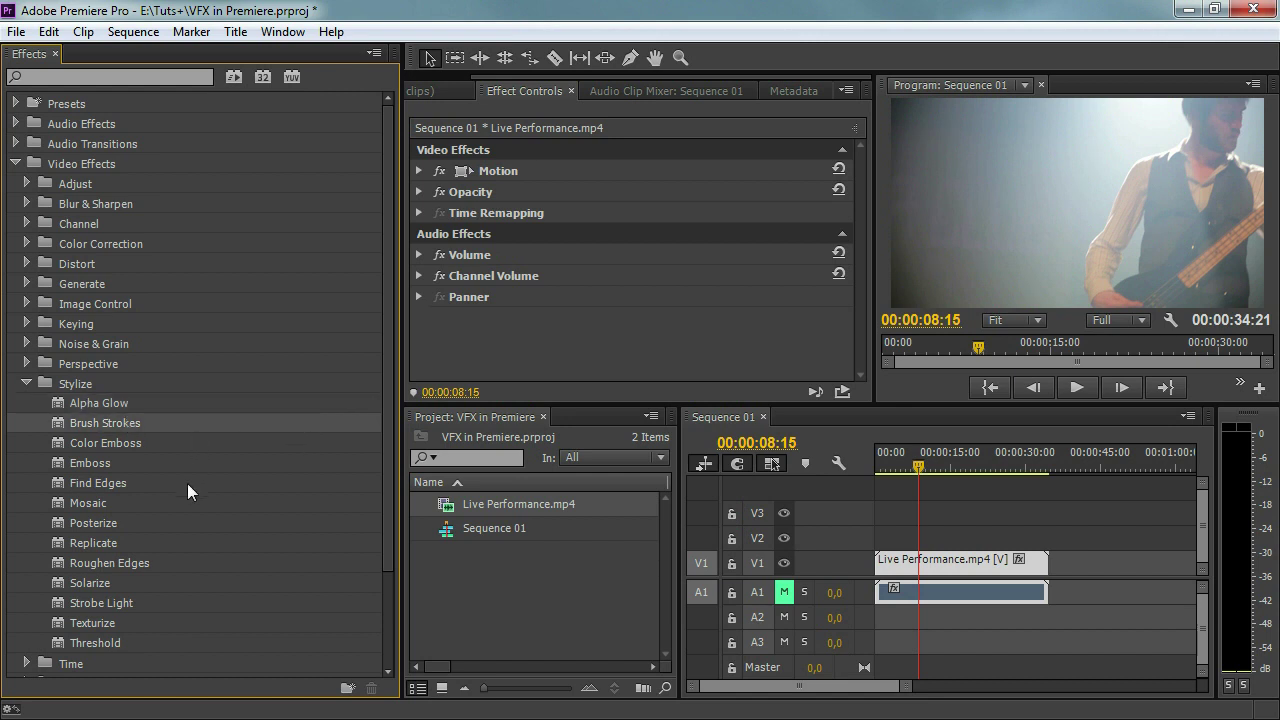
click(95, 561)
drag(68, 565, 720, 304)
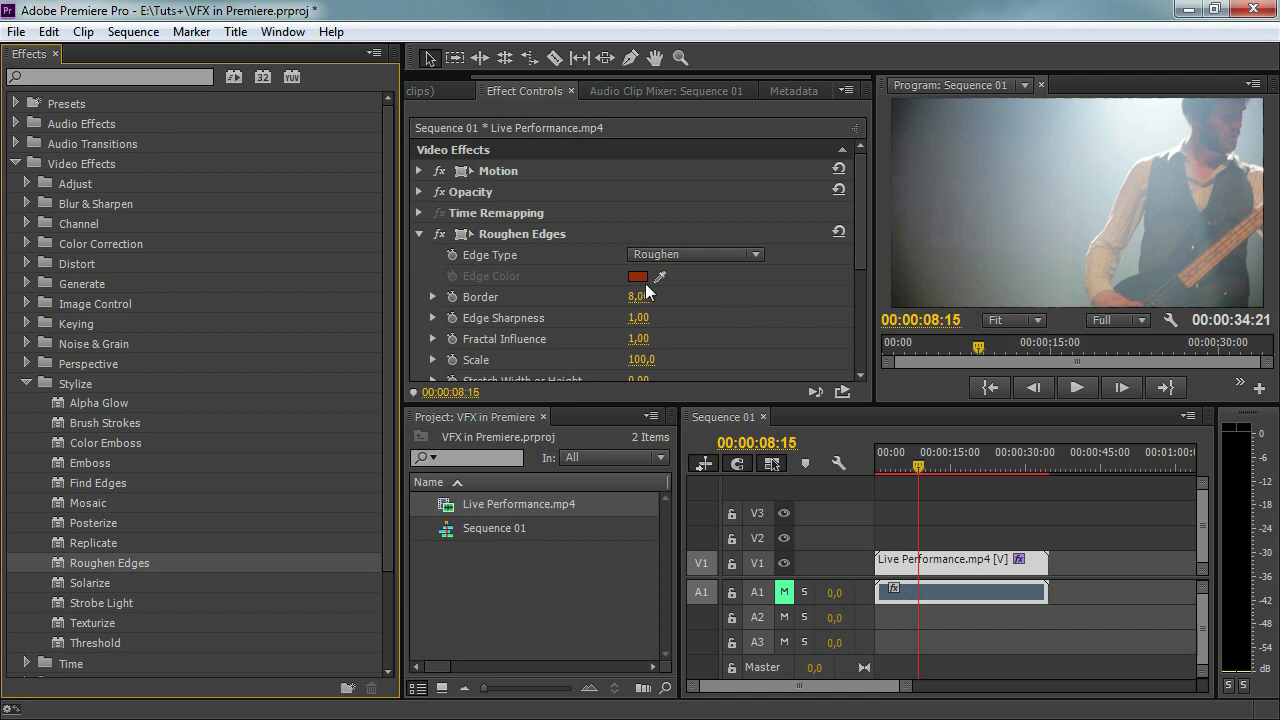
click(676, 254)
click(698, 298)
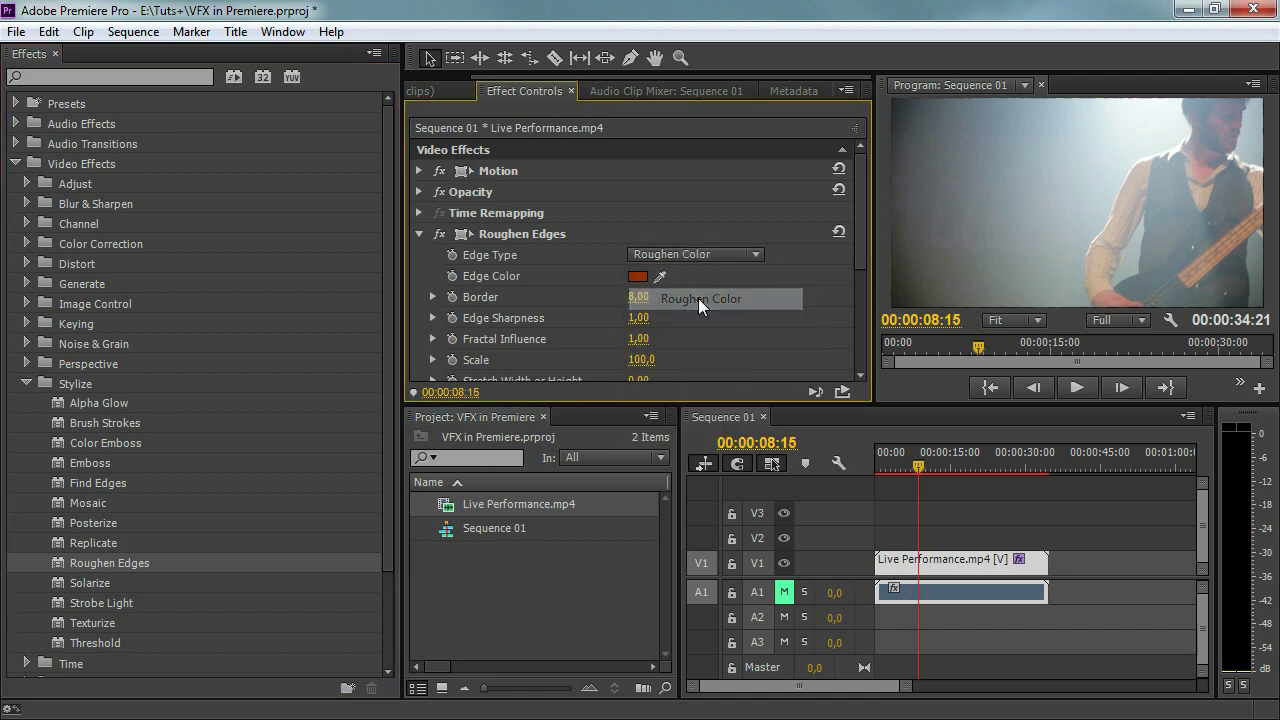
mouse_move(641, 296)
mouse_down()
mouse_move(1078, 296)
mouse_move(654, 294)
mouse_up()
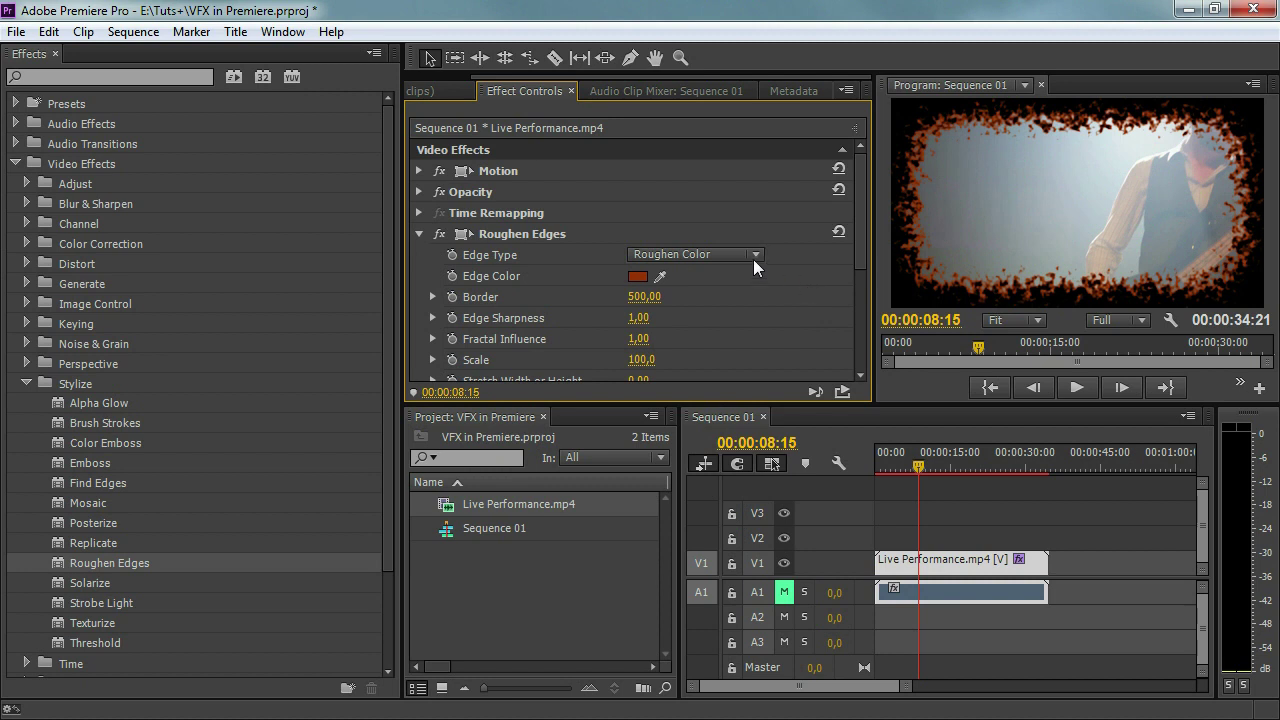
click(564, 235)
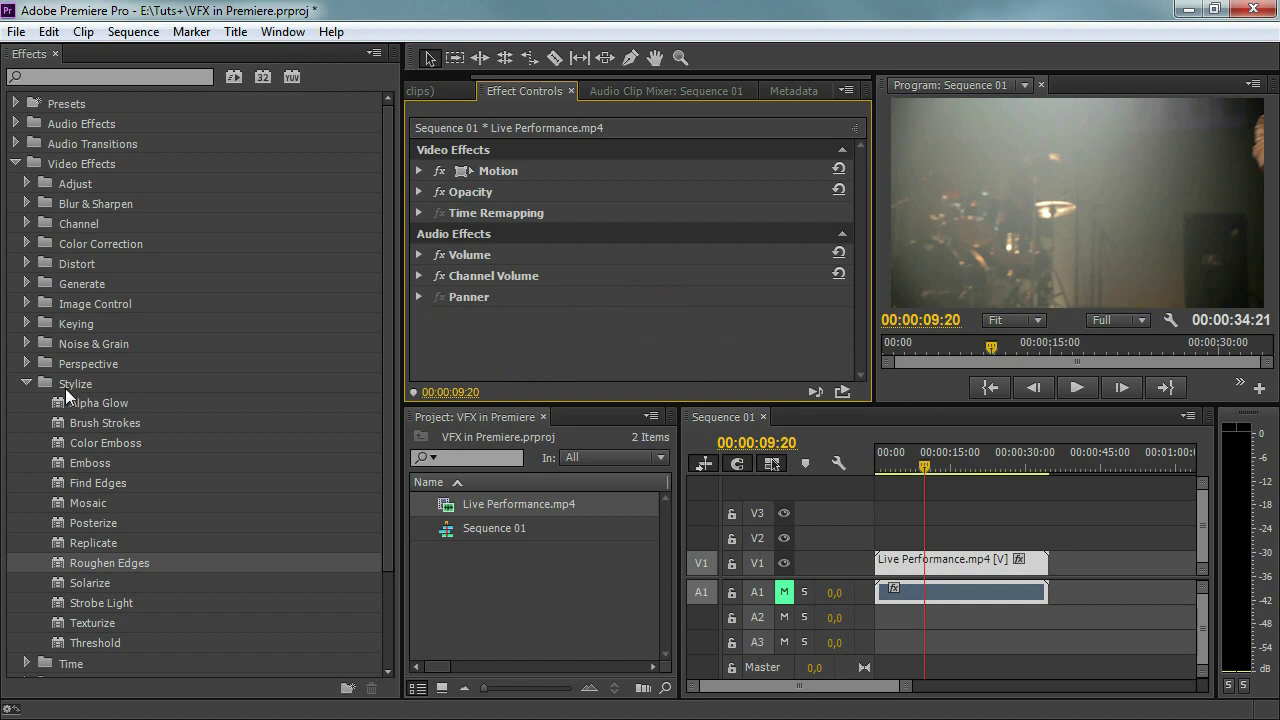
- Select the Stylize group and its Texturize effect
click(66, 386)
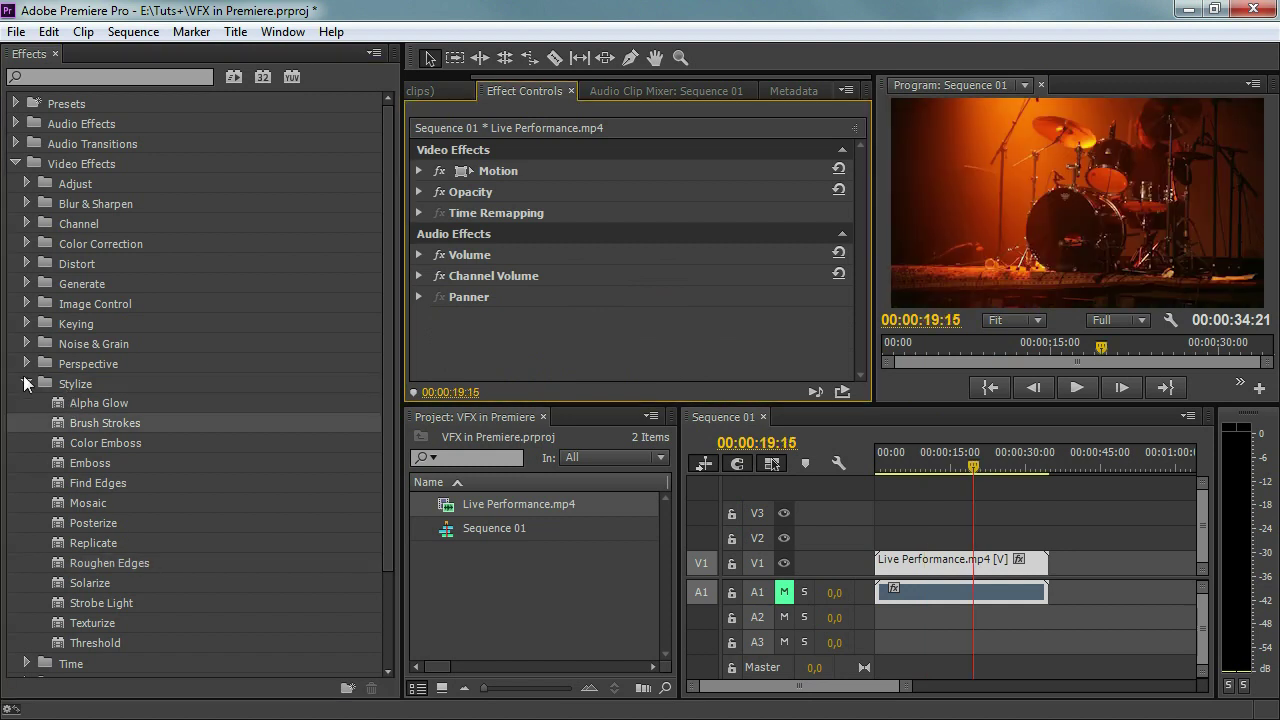
click(92, 622)
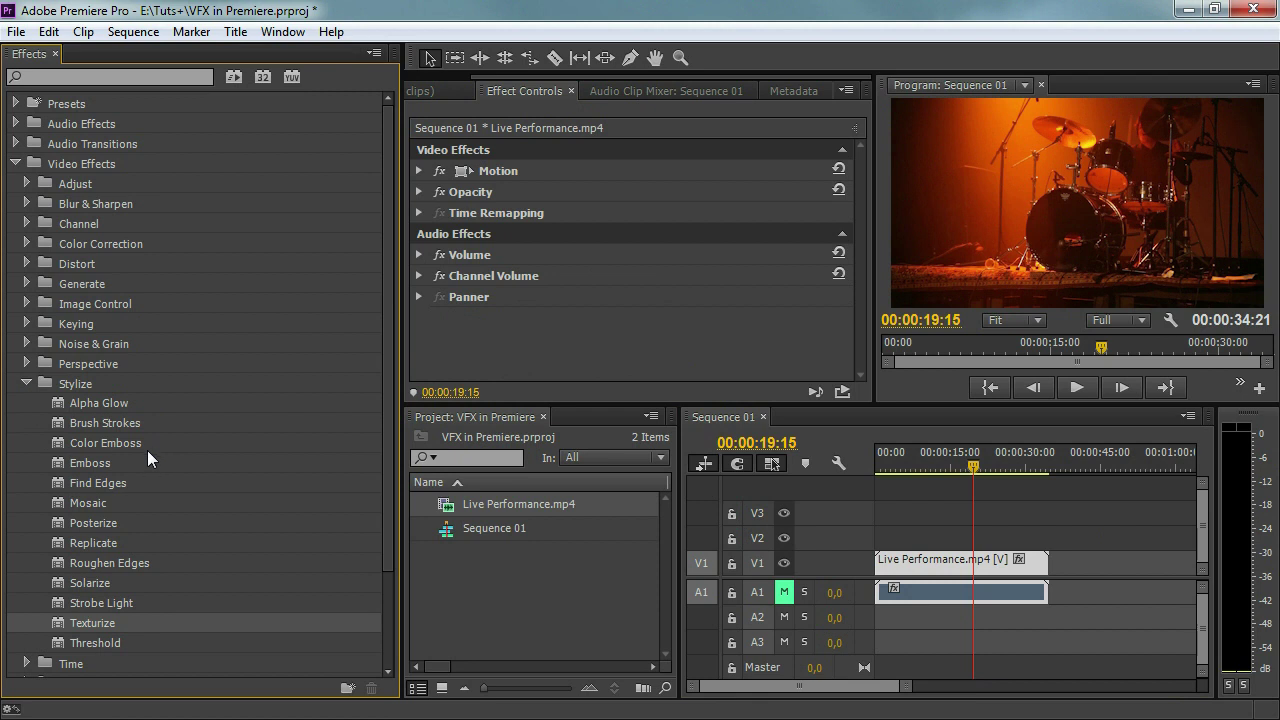
- Apply the Time group's Echo effect to the clip with Echo Time around 6.567 seconds
click(24, 385)
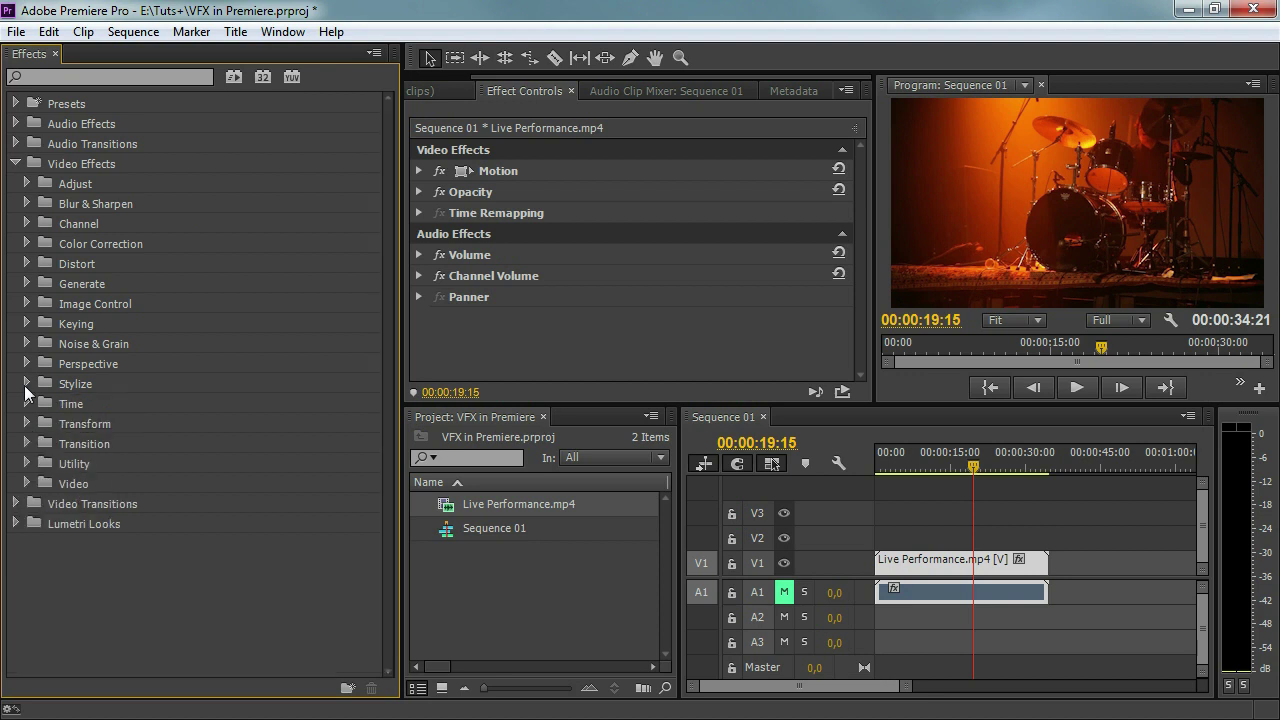
click(25, 401)
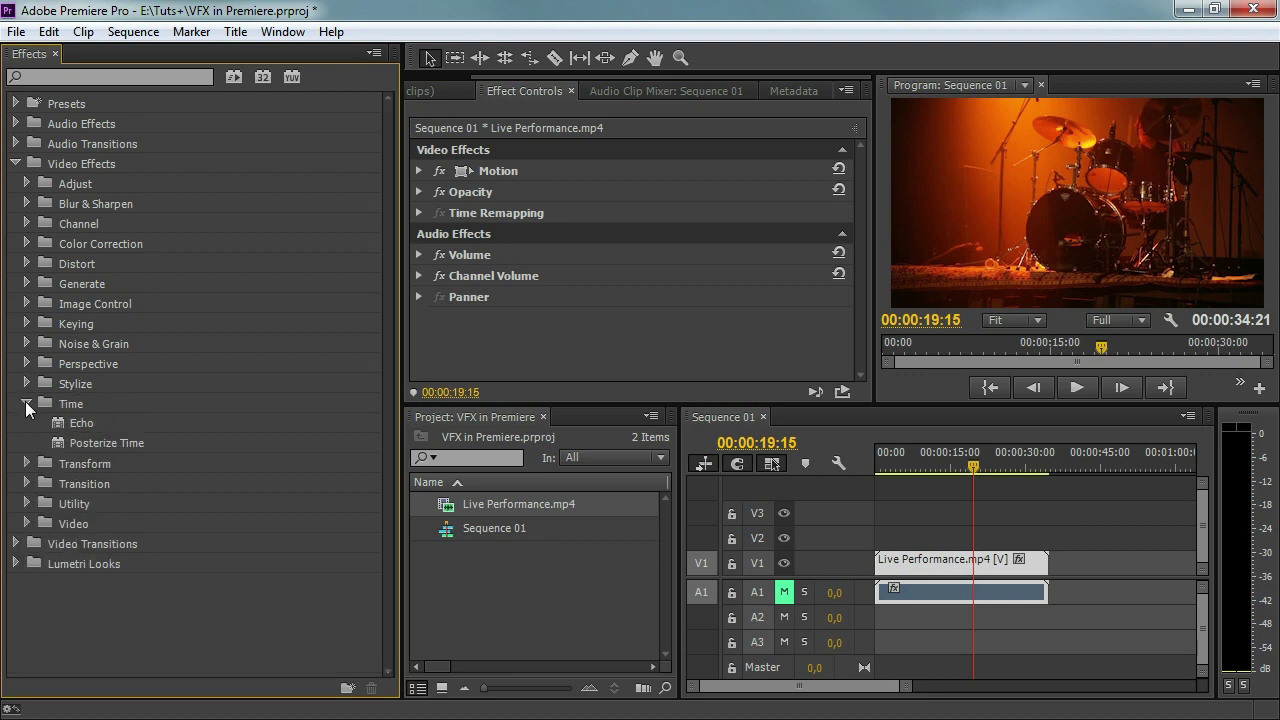
click(62, 420)
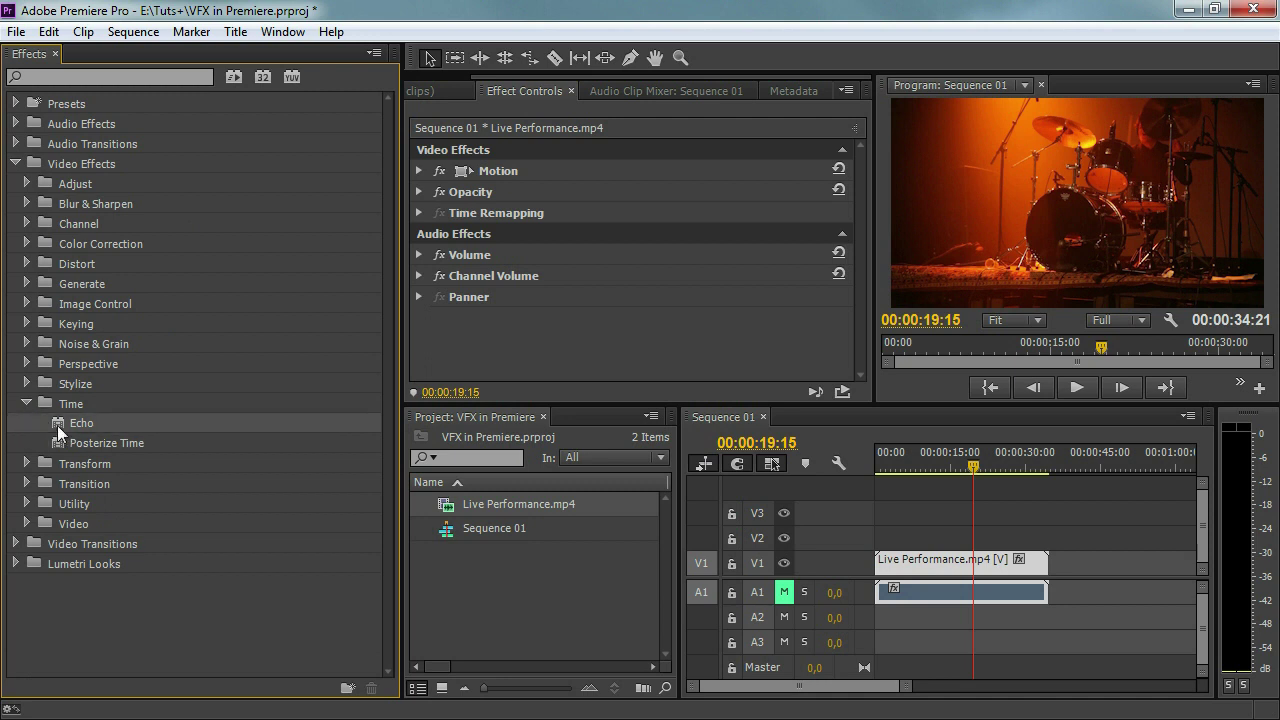
drag(57, 425, 458, 281)
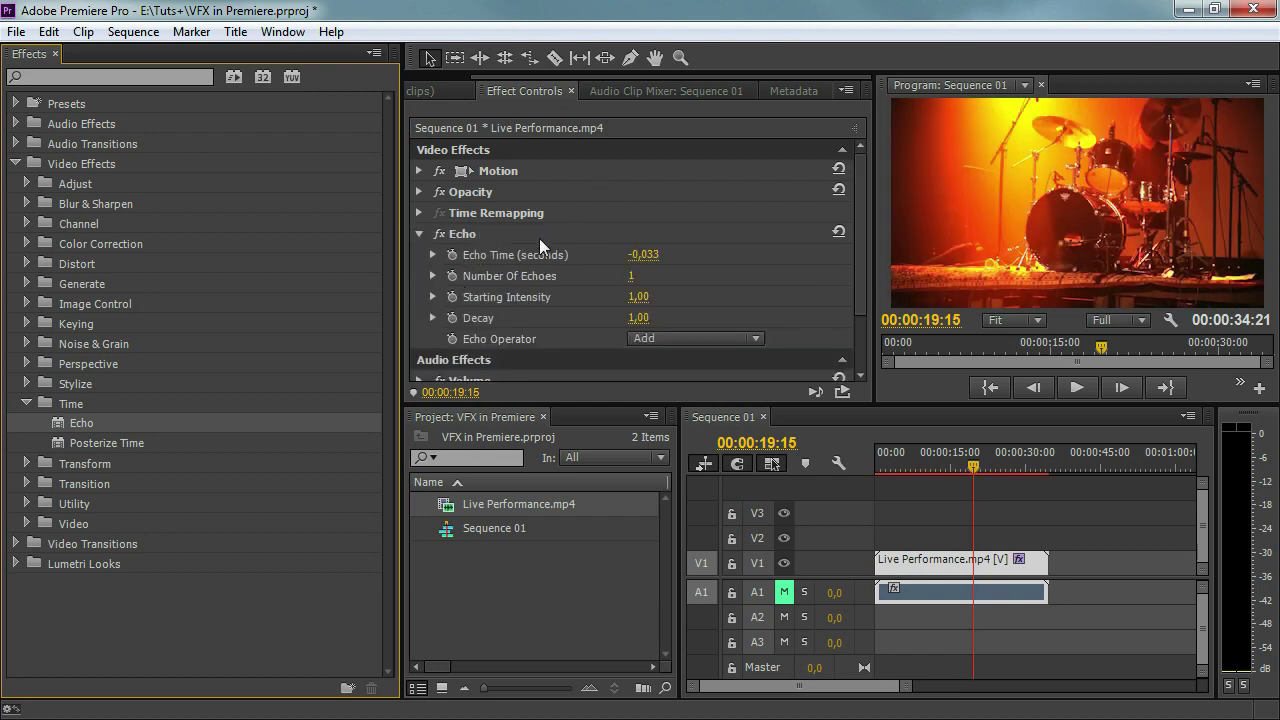
click(479, 233)
drag(638, 262, 766, 262)
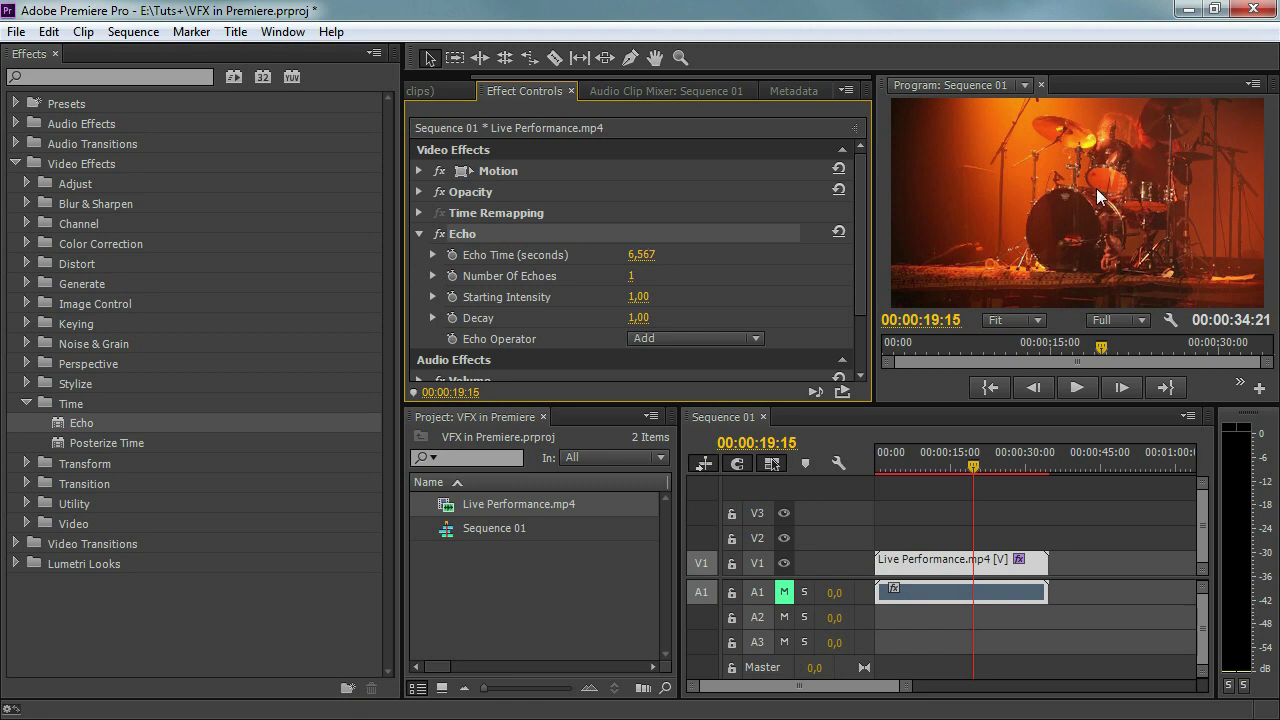
- Play back the sequence from 00:00:08:15 onward to preview the echo
click(920, 468)
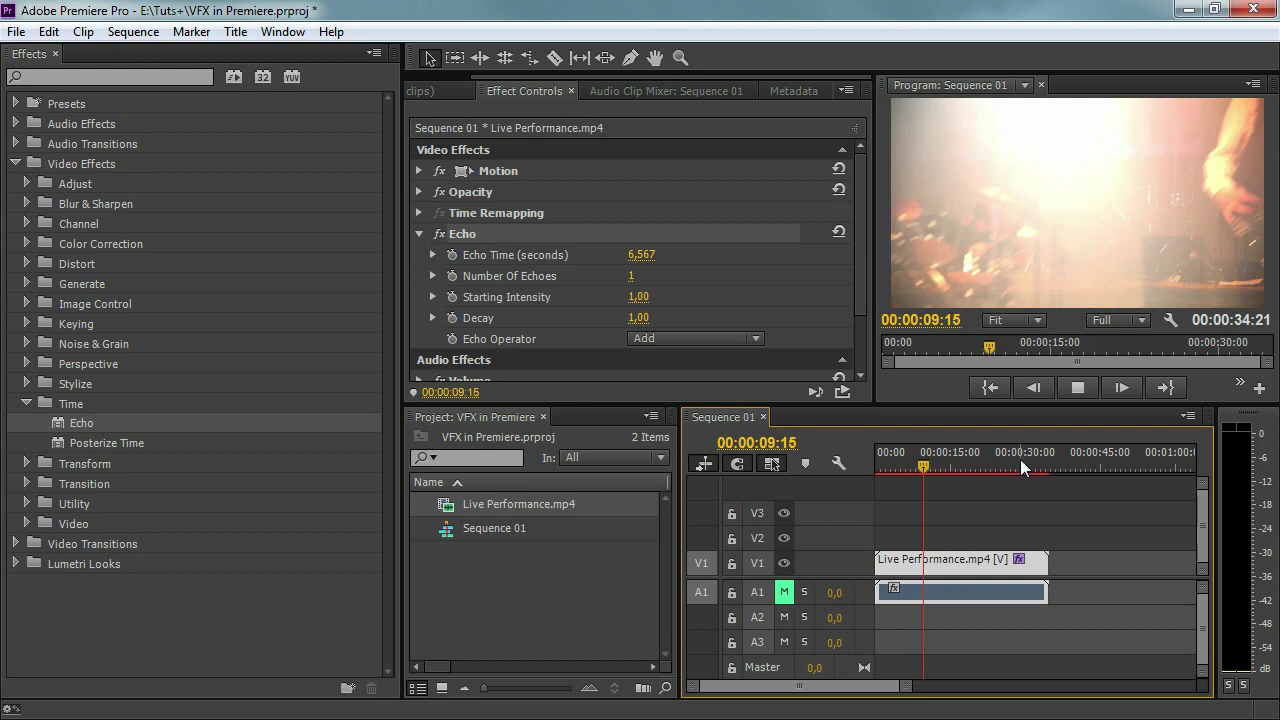
key(space)
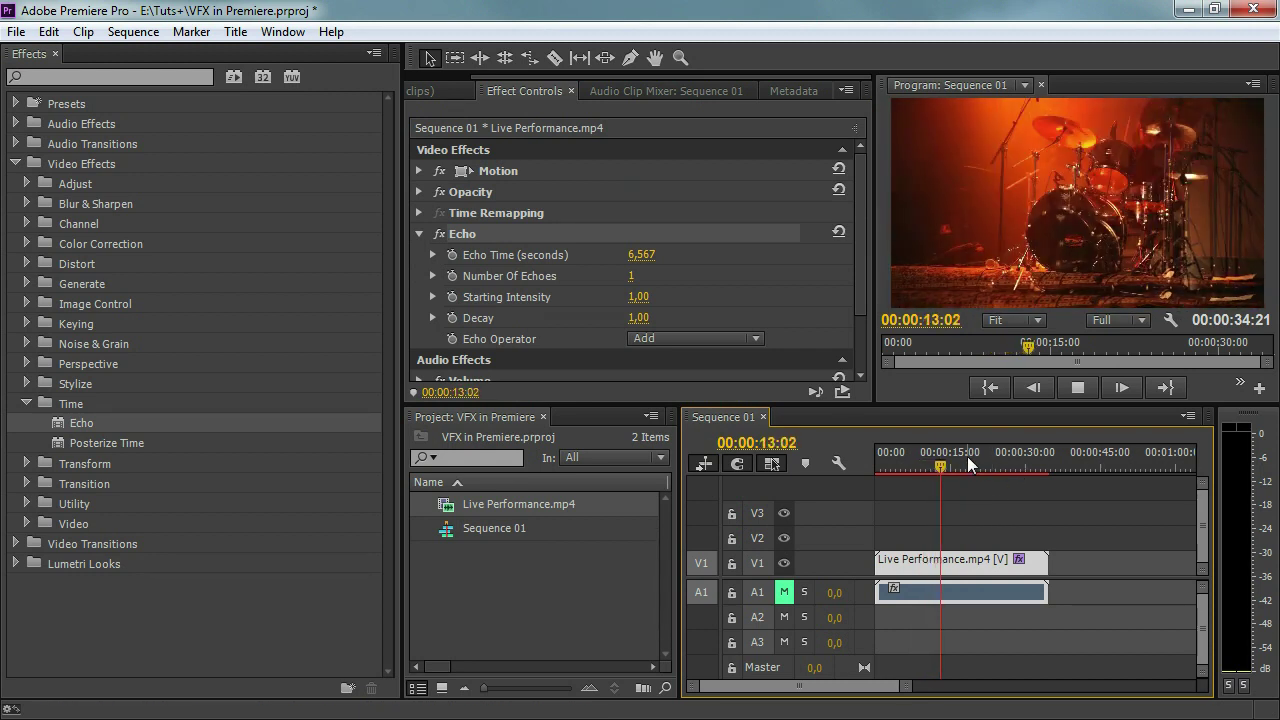
click(967, 456)
drag(967, 456, 991, 456)
key(space)
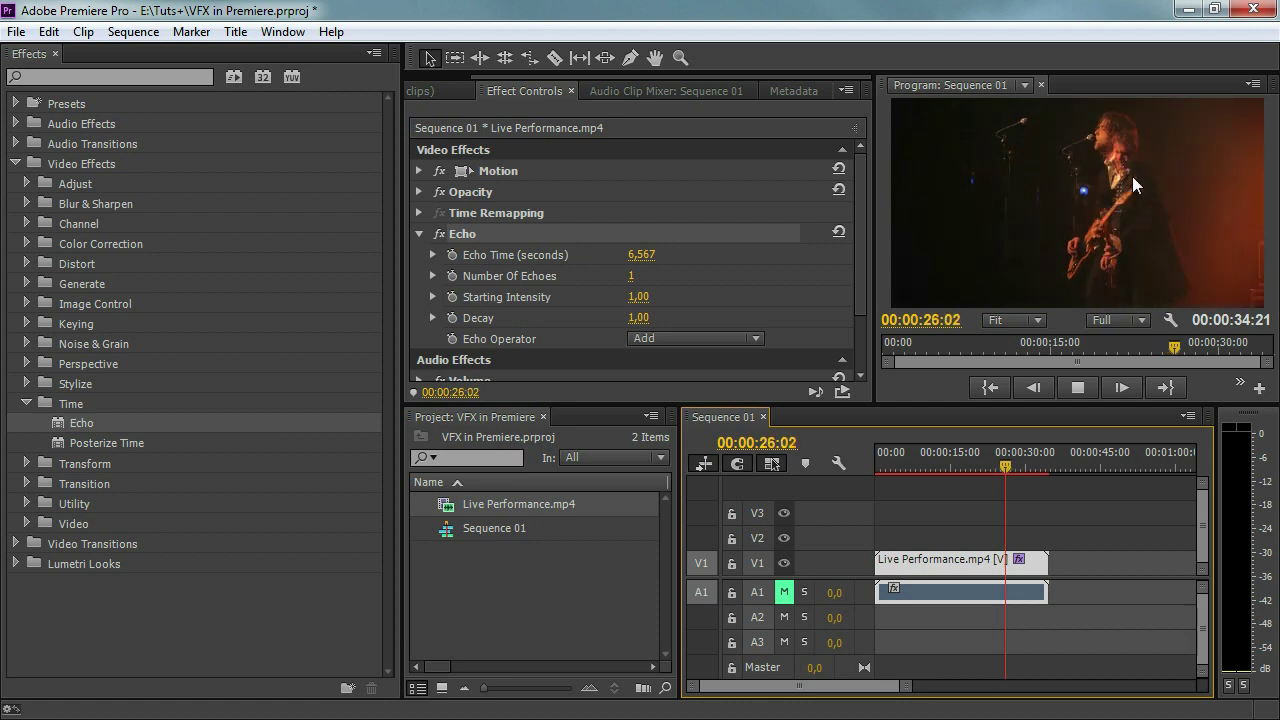
key(space)
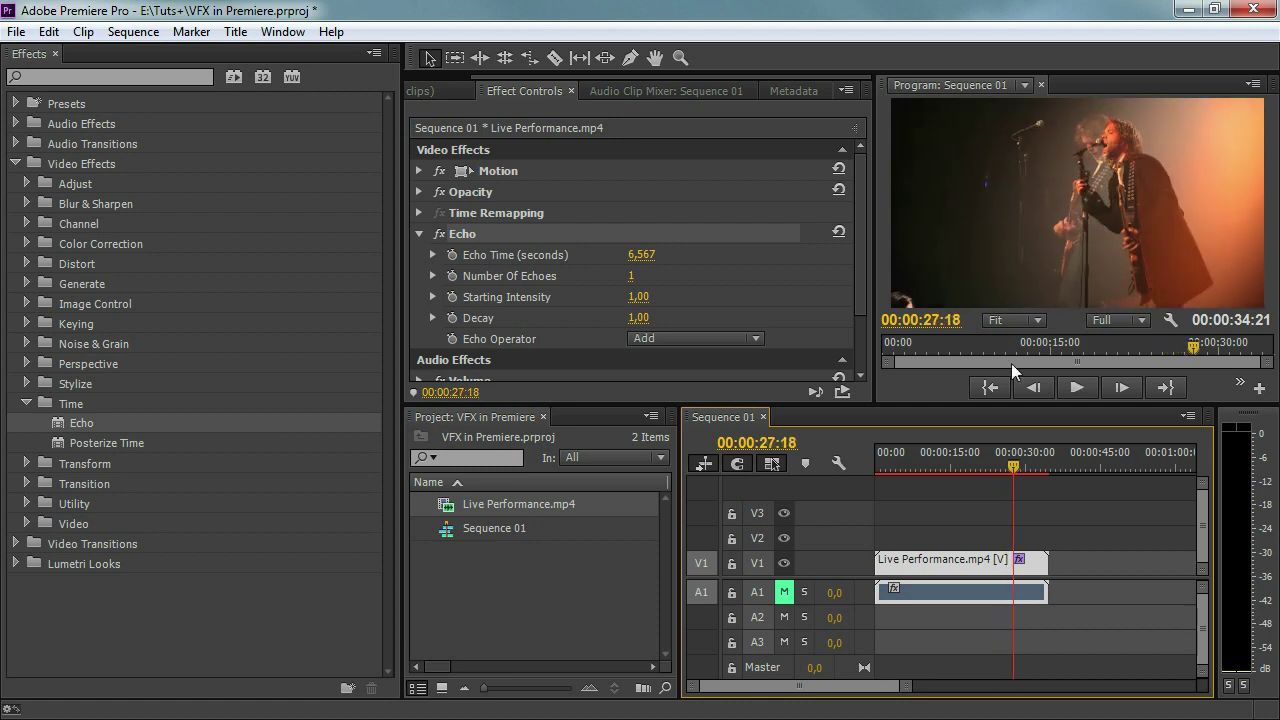
- Move the clip up to V2, place a copy on V1, and select the Echo effect
drag(938, 563, 917, 539)
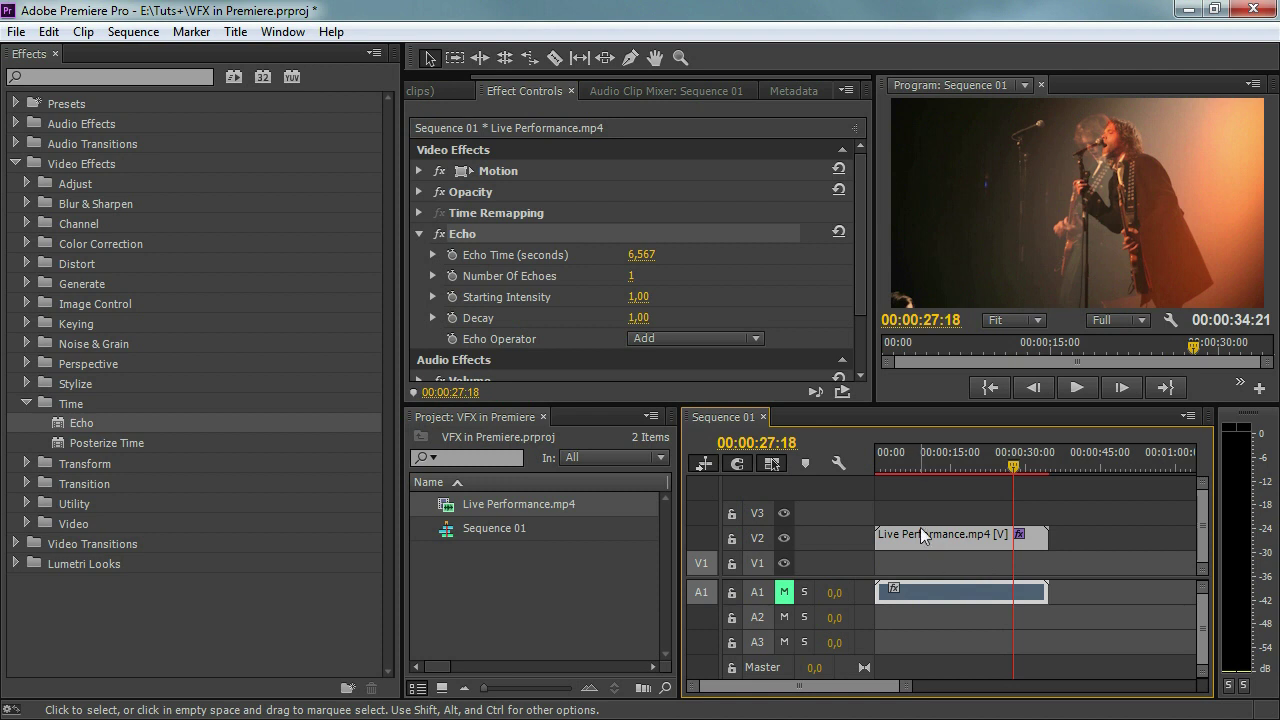
drag(923, 542, 965, 539)
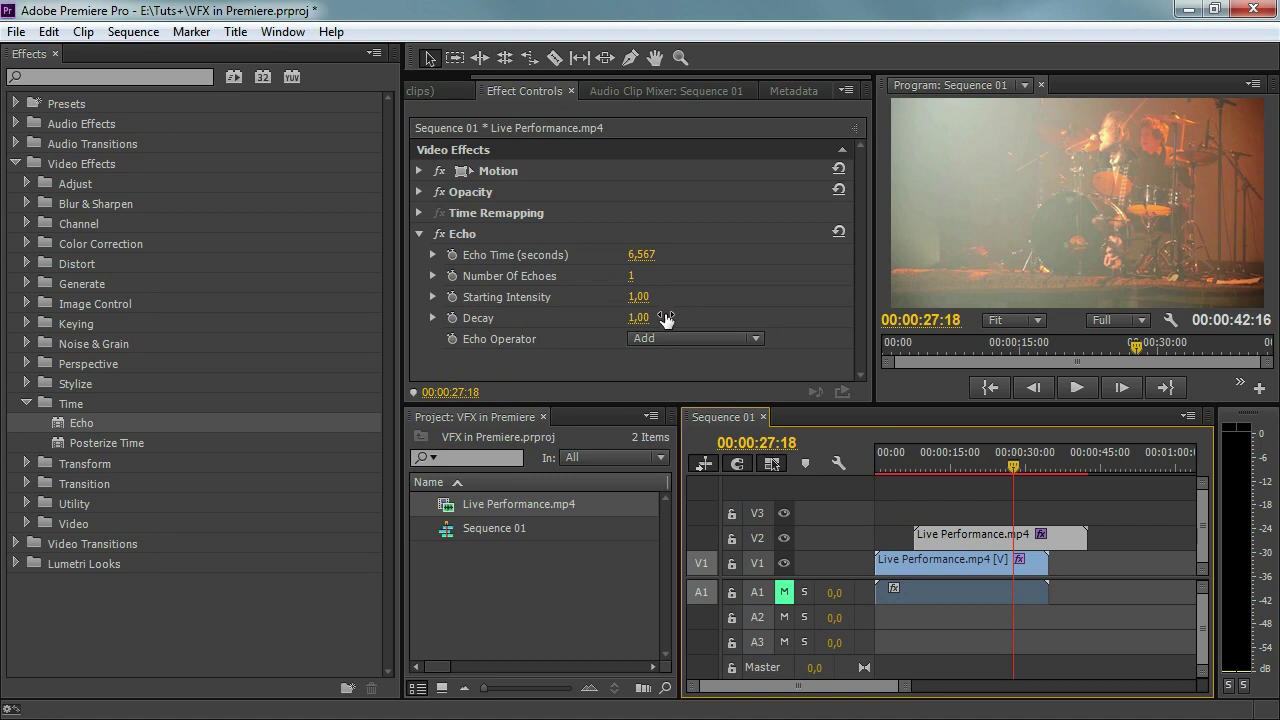
click(471, 231)
- Undo the echo and duplicate clip, collapse Time, and jump to 00:00:12:05
key(ctrl+z)
key(ctrl+z)
click(27, 403)
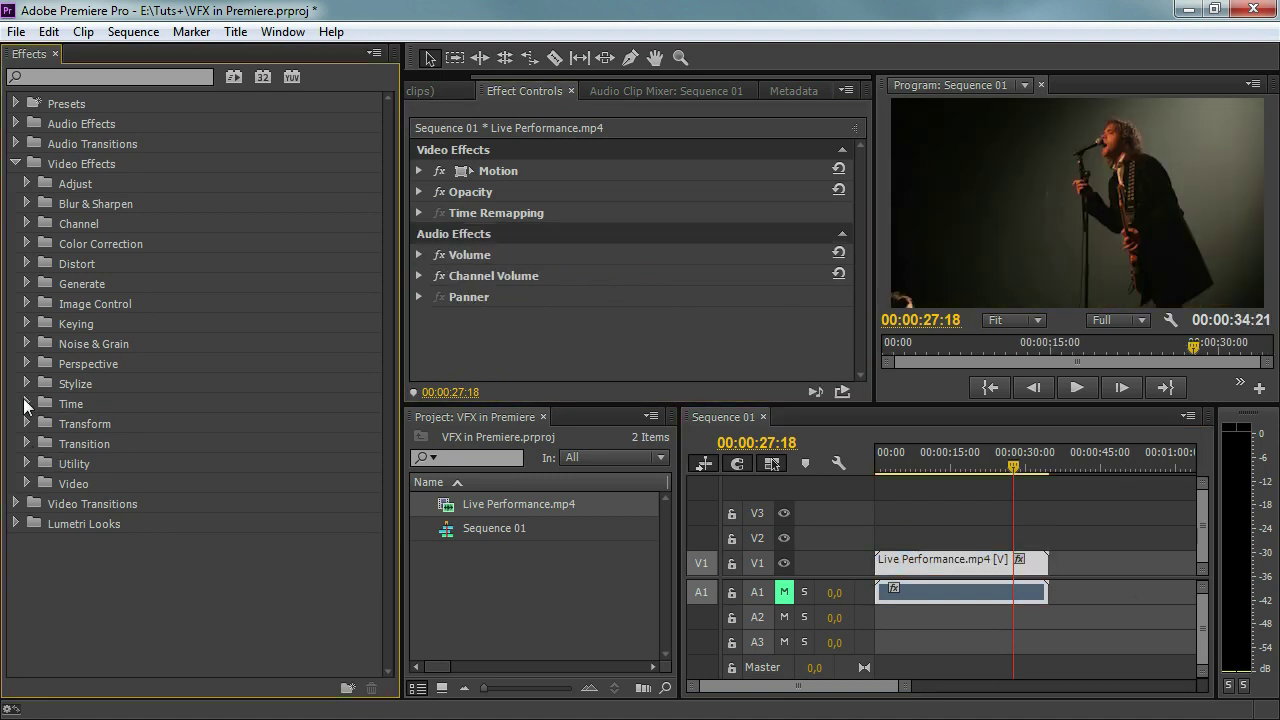
click(27, 423)
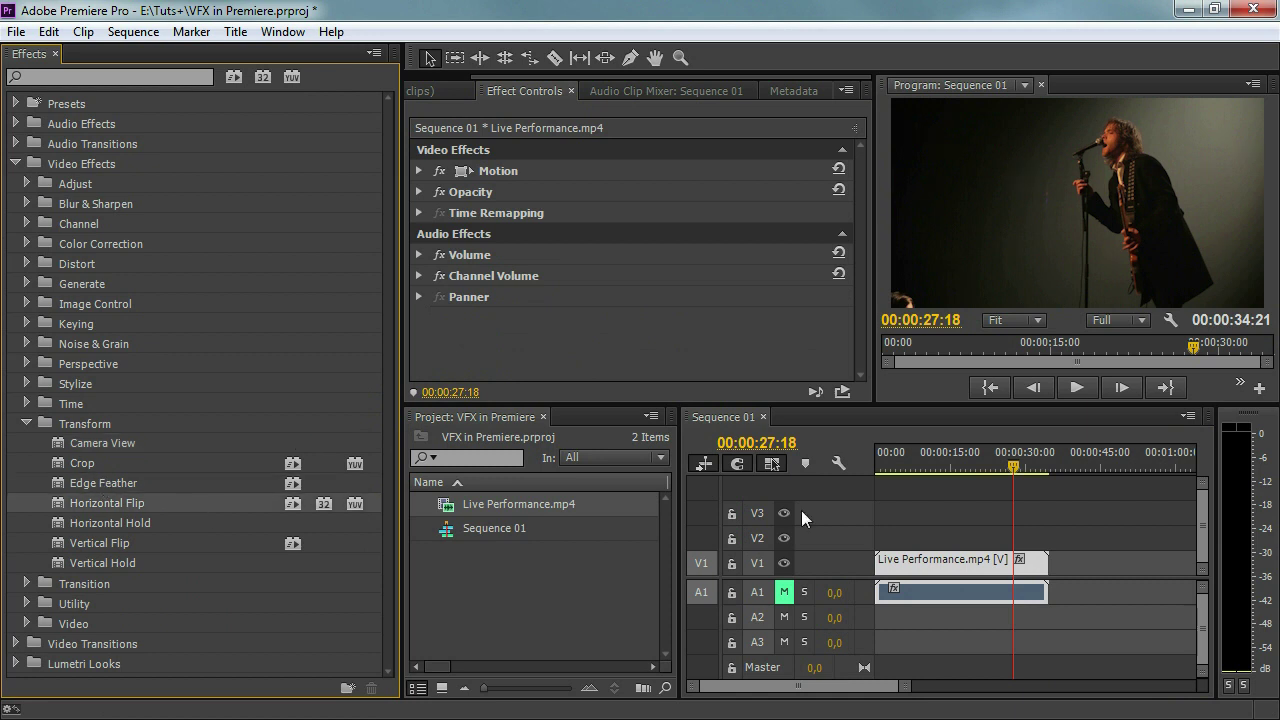
click(937, 463)
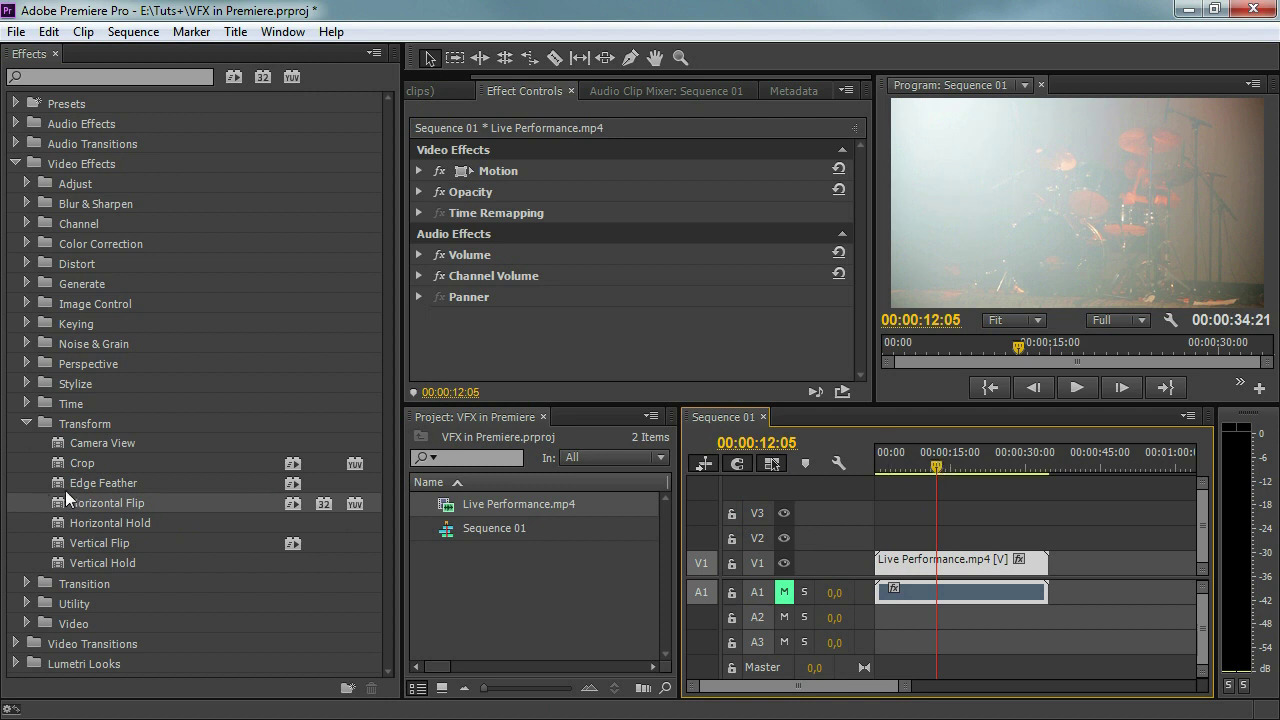
- Apply Horizontal Flip, compare it toggled off at 00:00:17:20, then delete it
drag(58, 498, 656, 213)
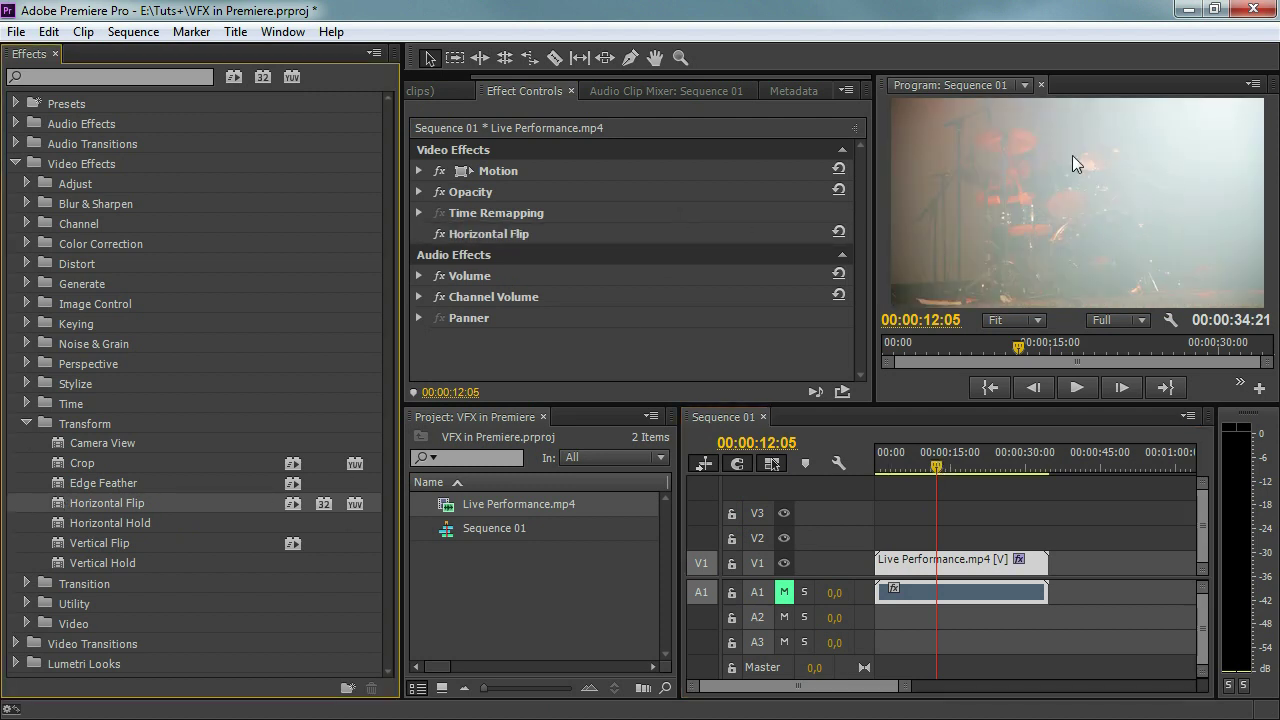
drag(938, 463, 964, 460)
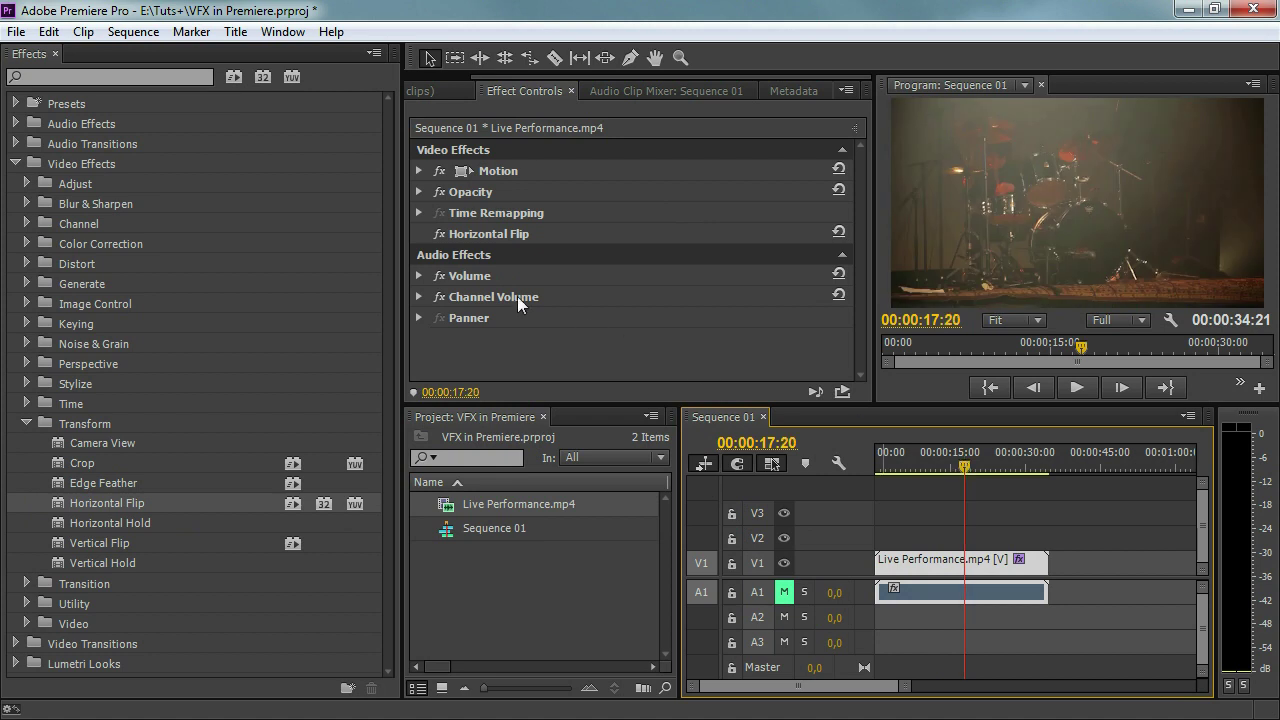
click(436, 233)
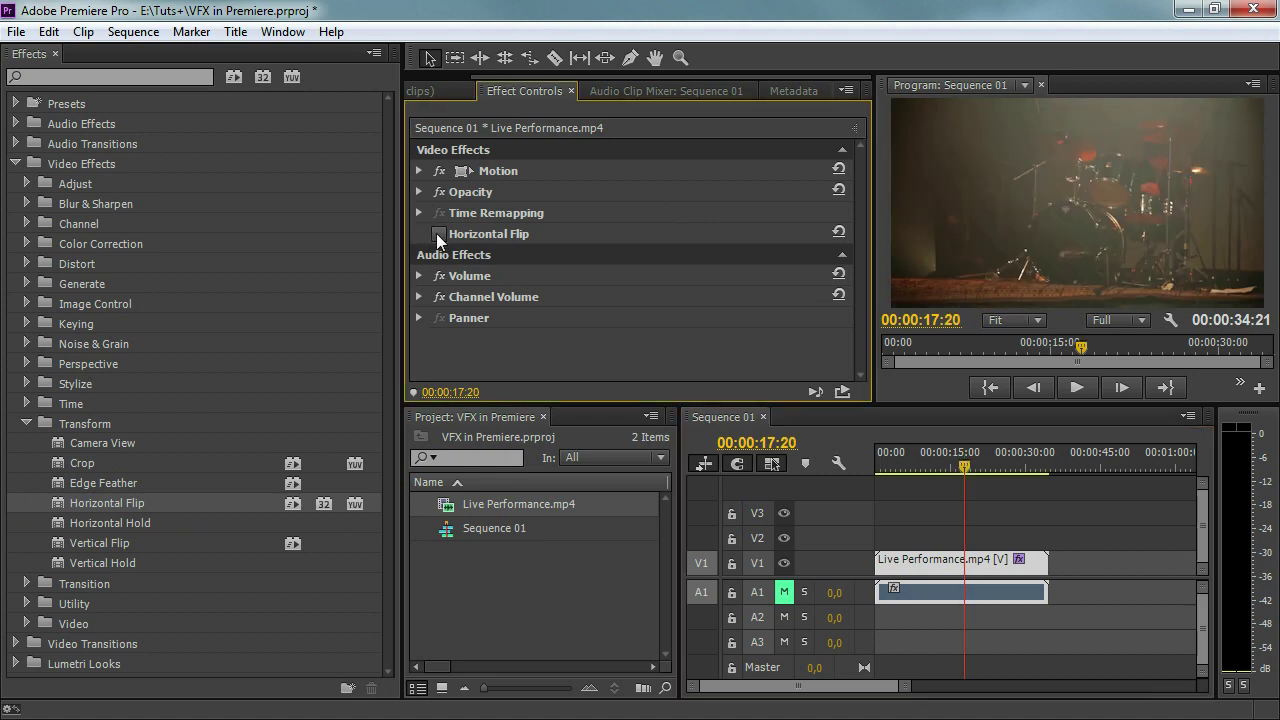
click(530, 236)
key(Delete)
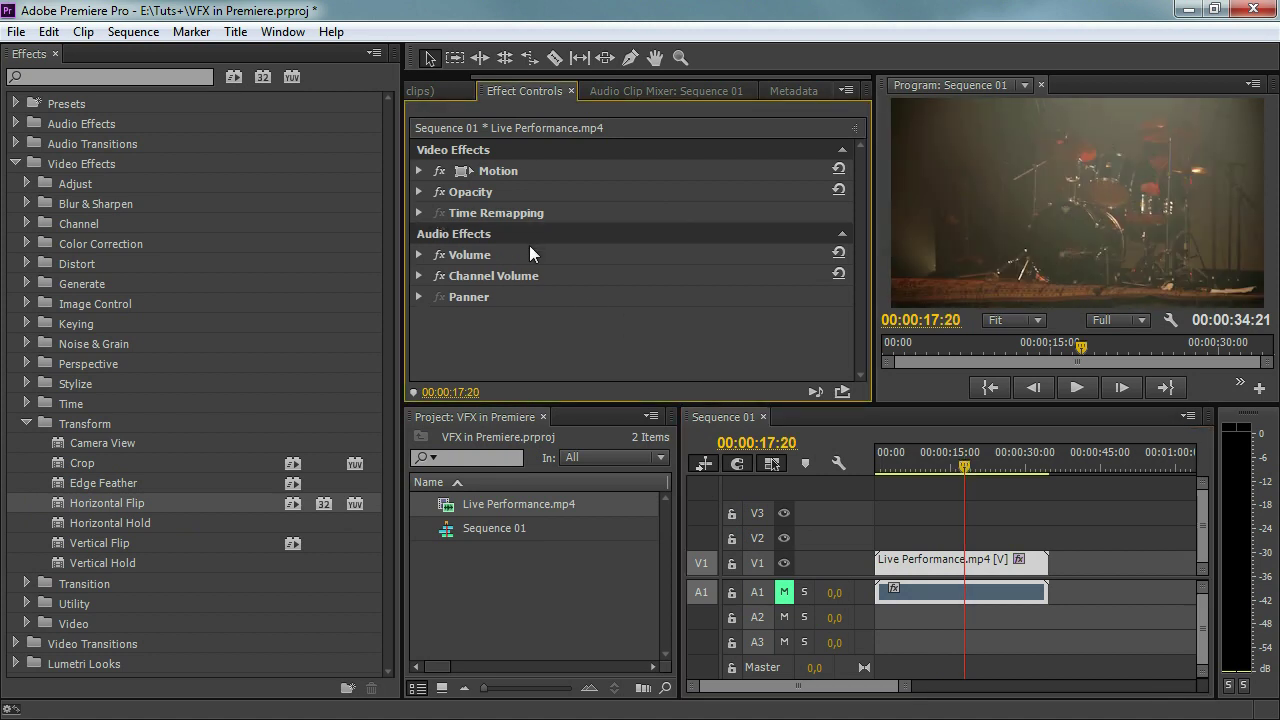
click(98, 446)
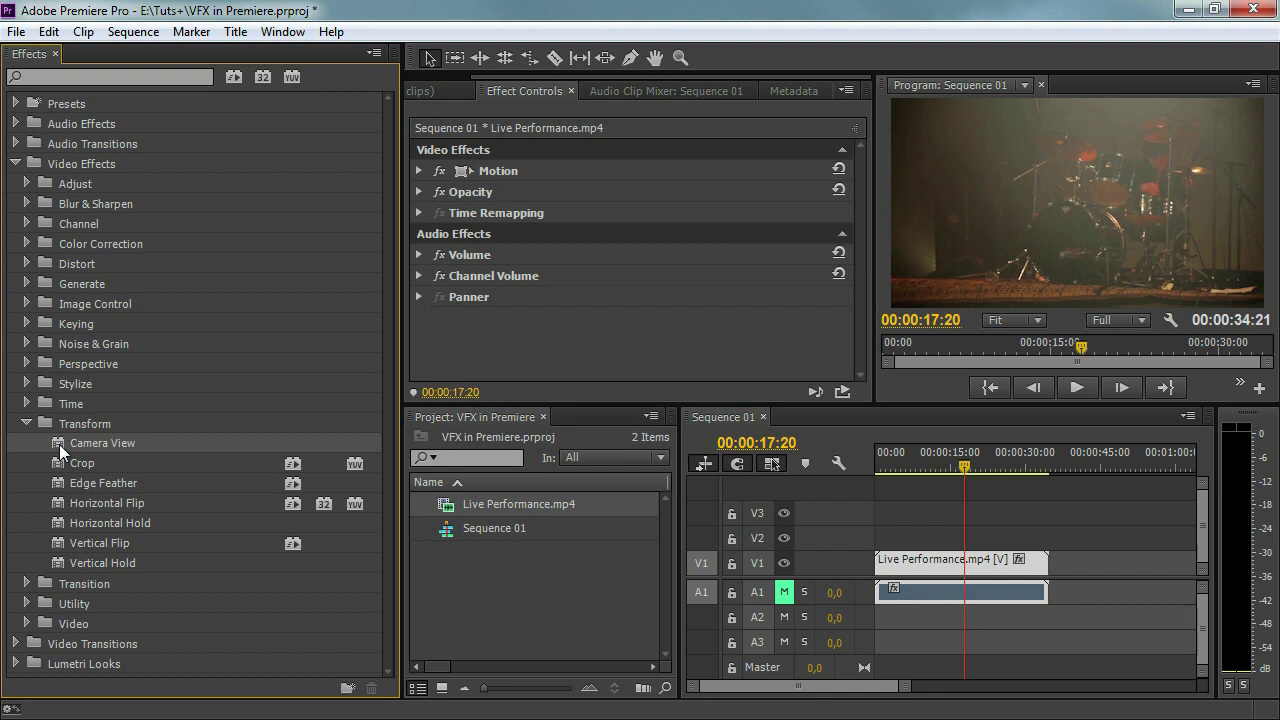
- Browse the Perspective, Transform and Transition effect groups, previewing Basic 3D, Camera View and Block Dissolve
click(26, 363)
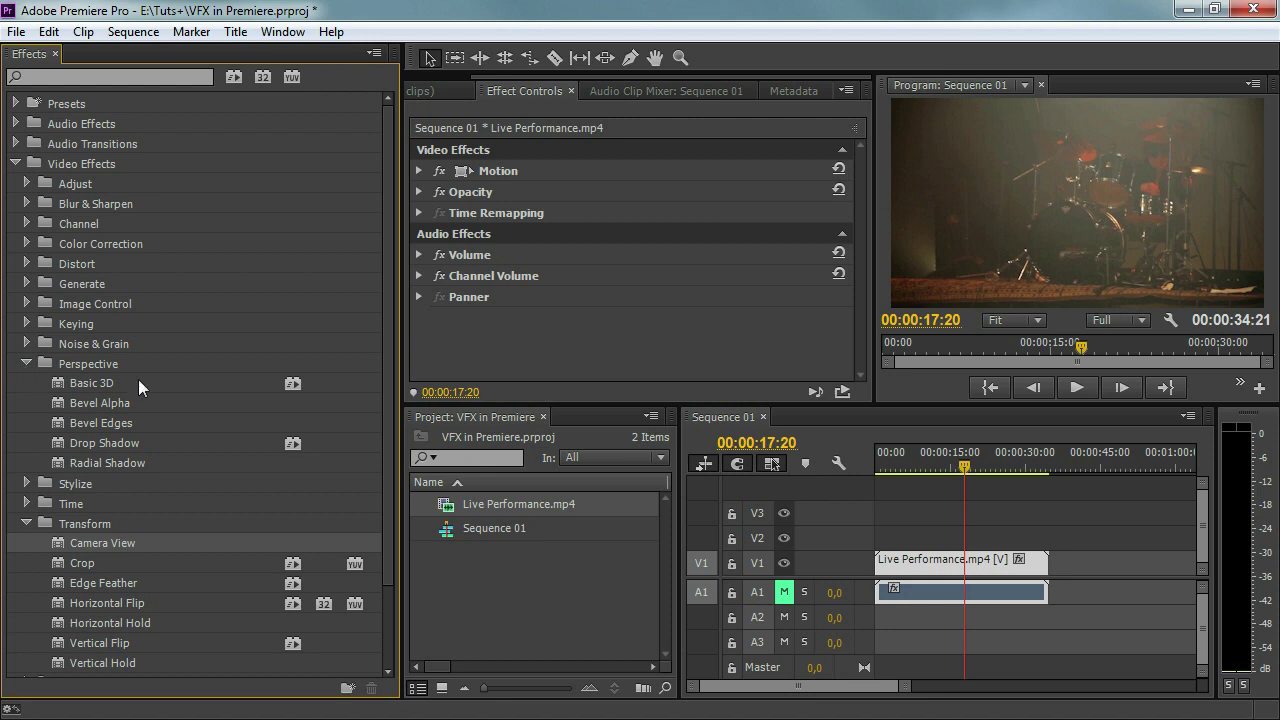
click(79, 377)
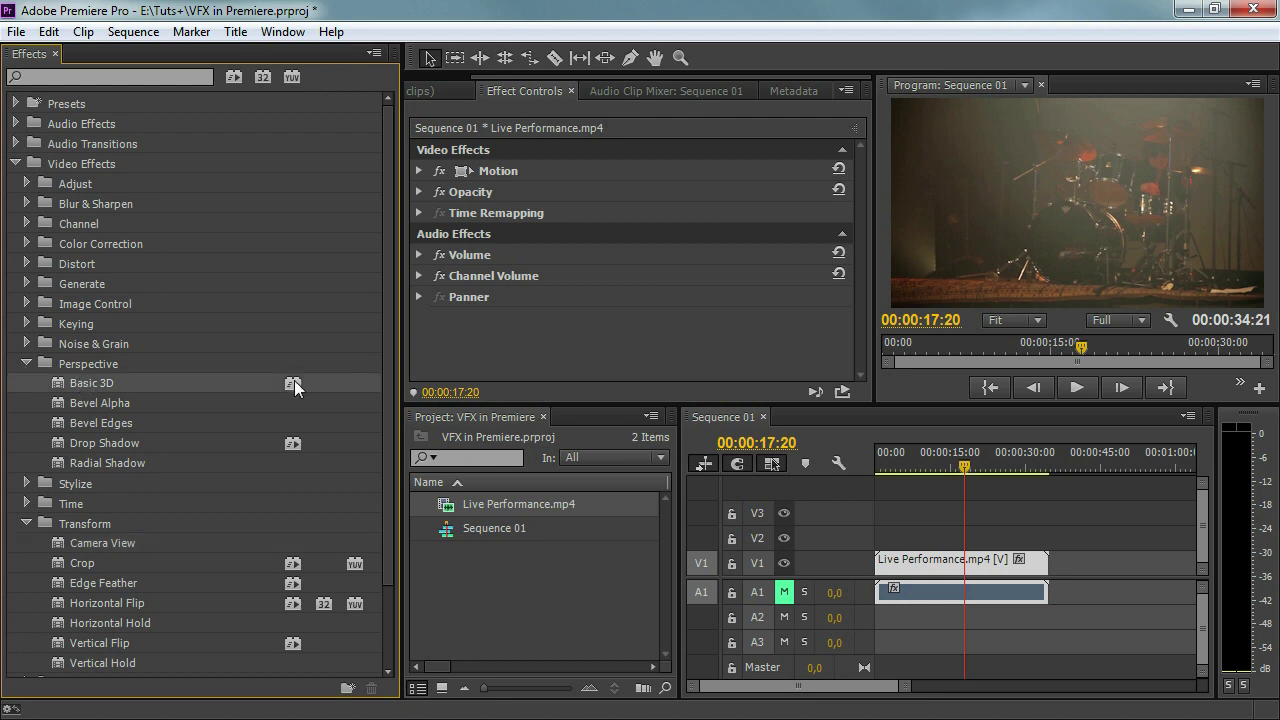
click(27, 364)
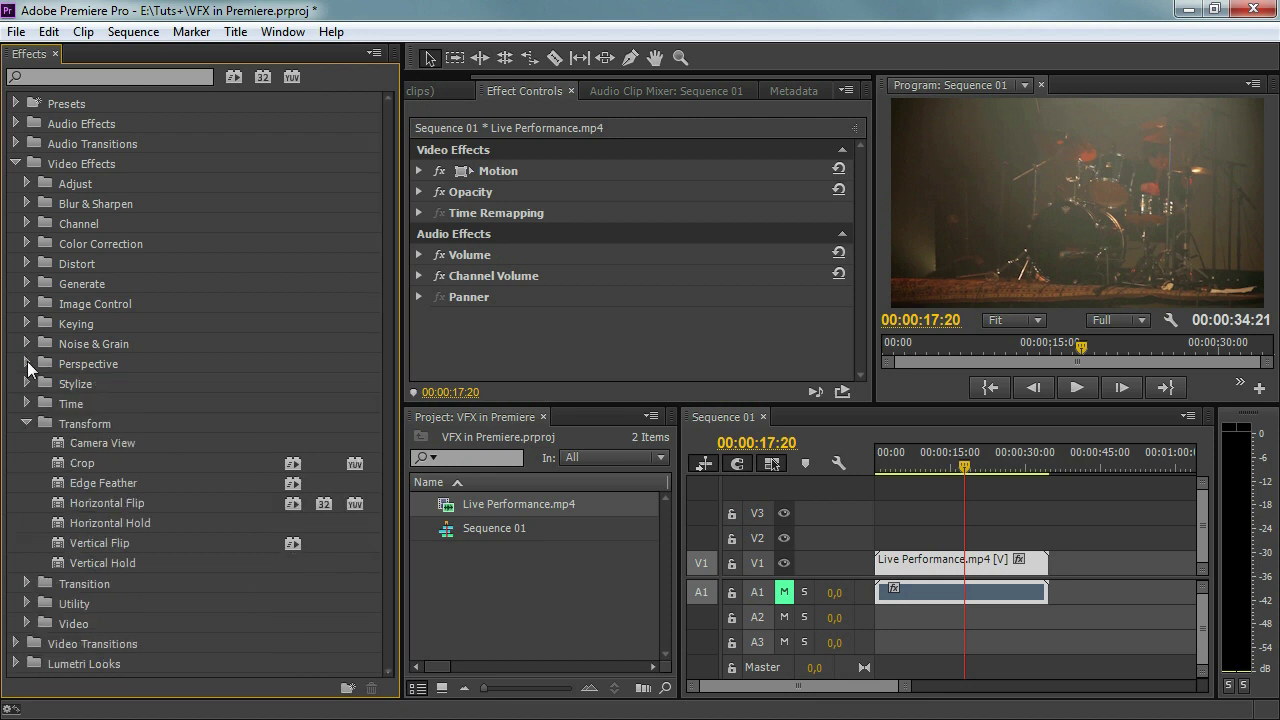
click(96, 447)
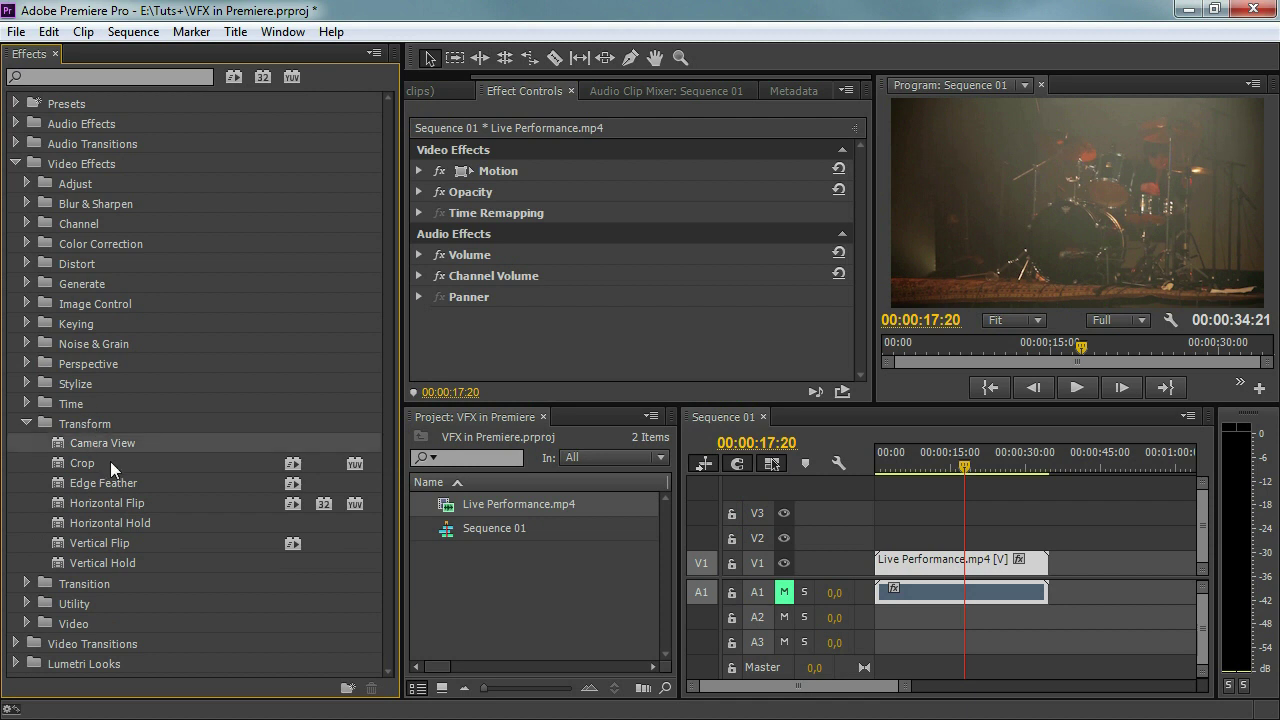
click(27, 424)
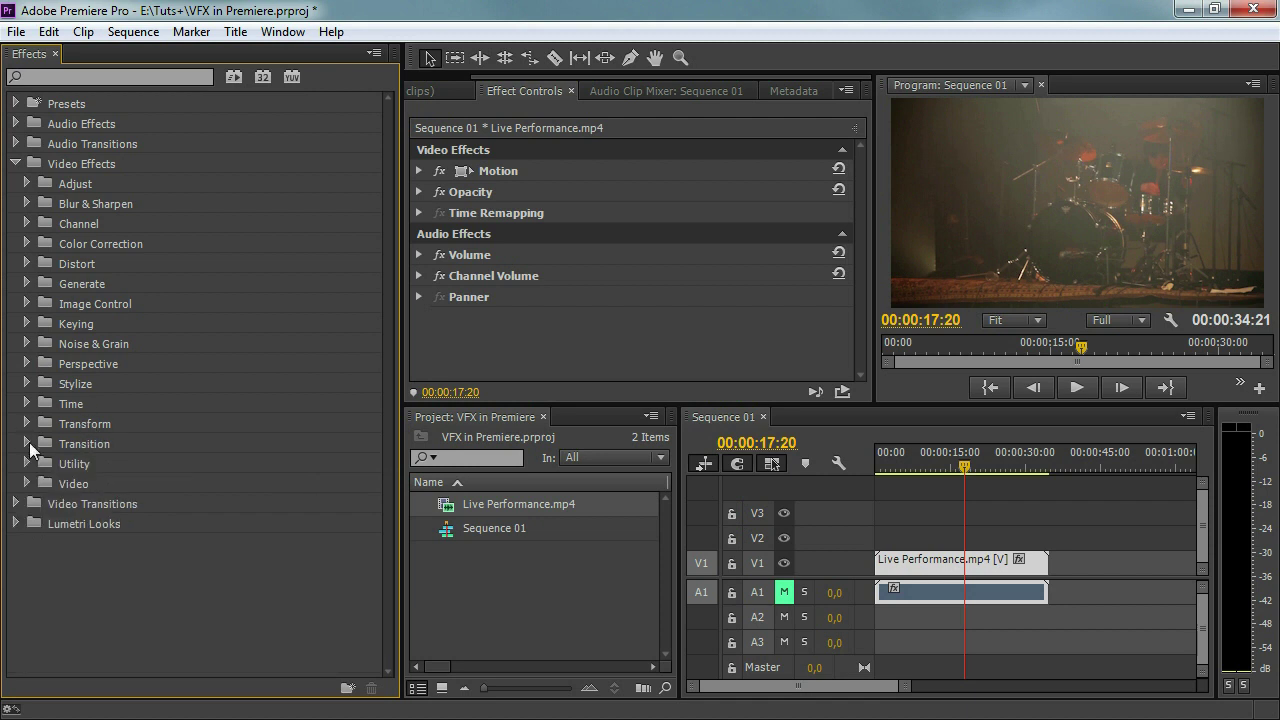
click(27, 444)
click(42, 442)
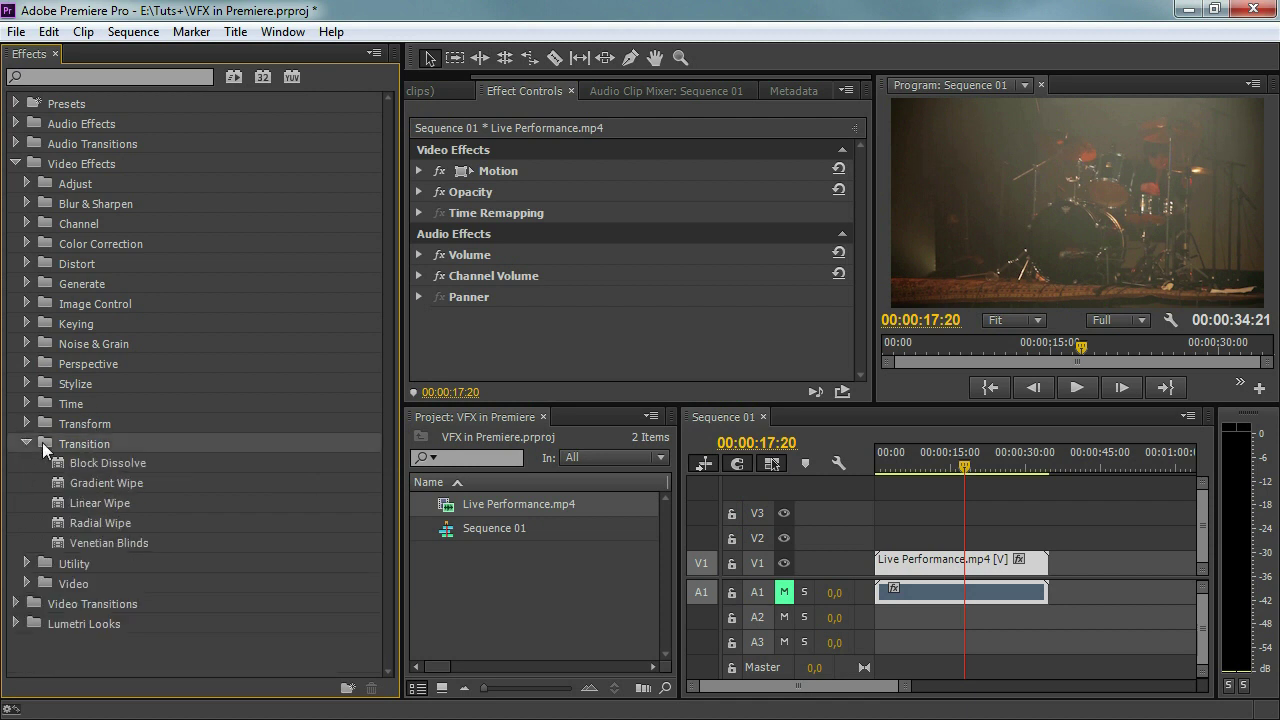
click(82, 463)
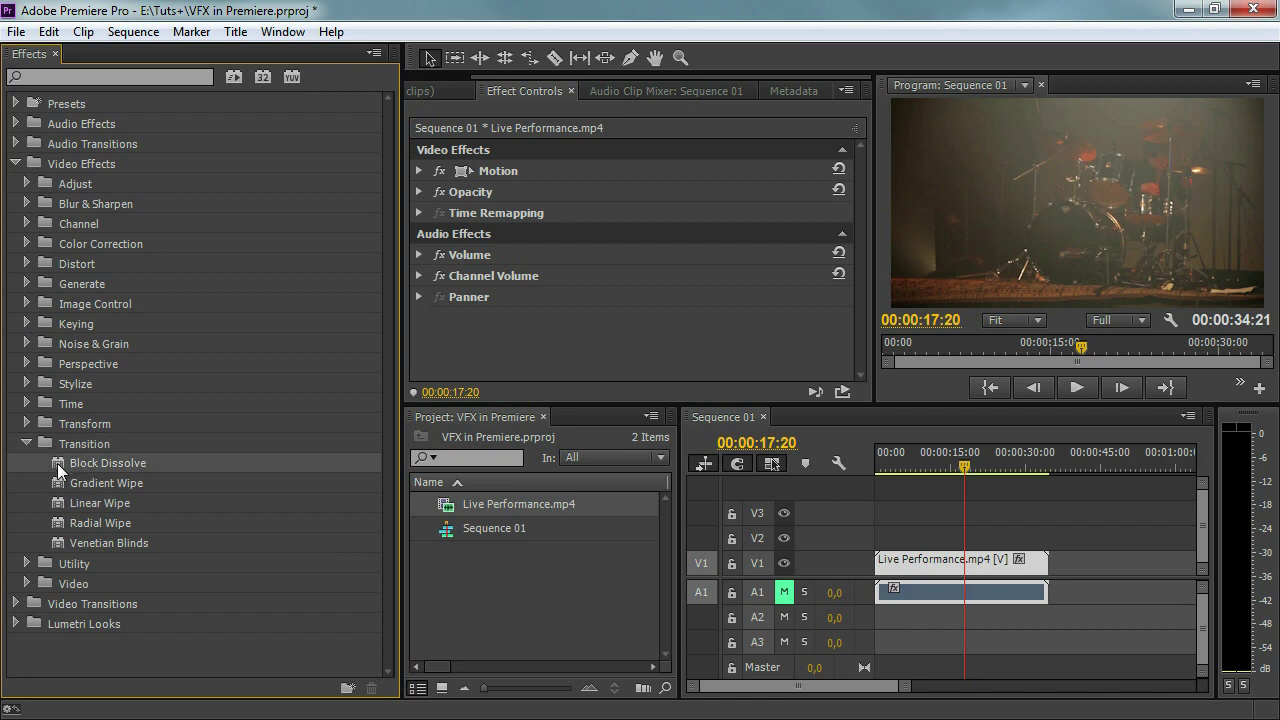
- Try Gradient Wipe at 30 % completion, move the clip to V2, then delete the wipe
drag(63, 480, 935, 562)
drag(634, 263, 664, 263)
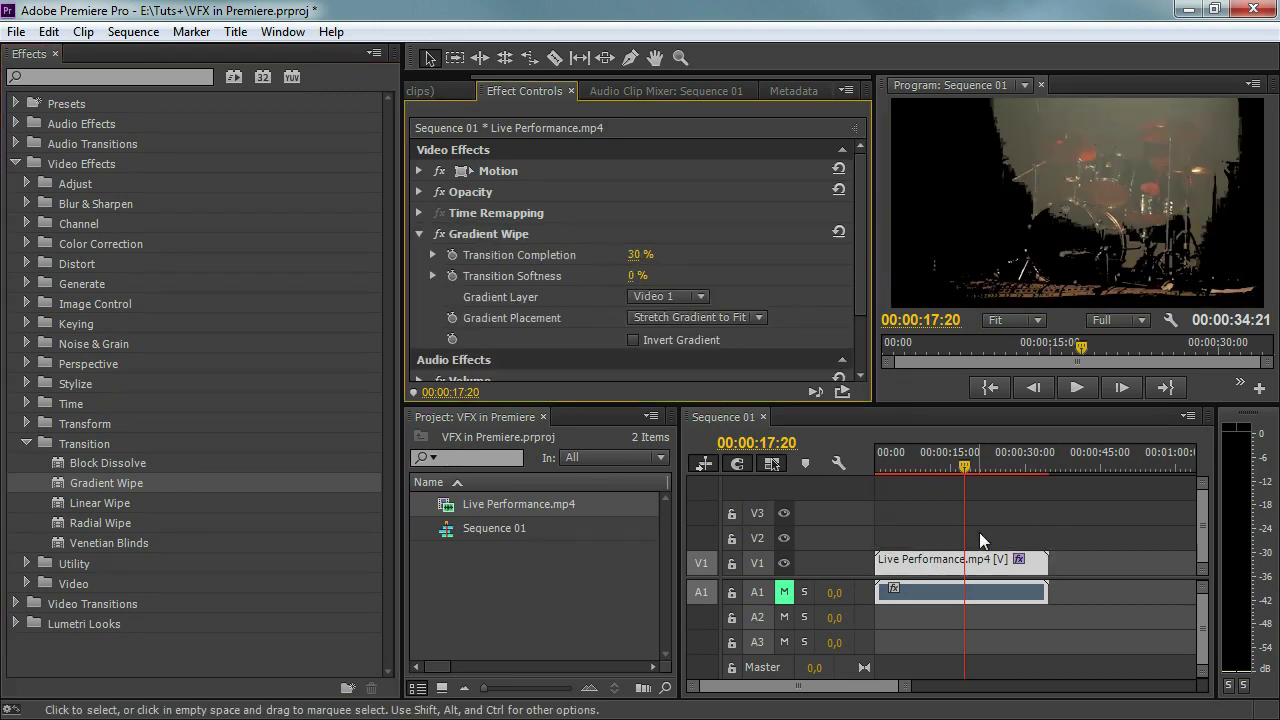
drag(979, 560, 979, 541)
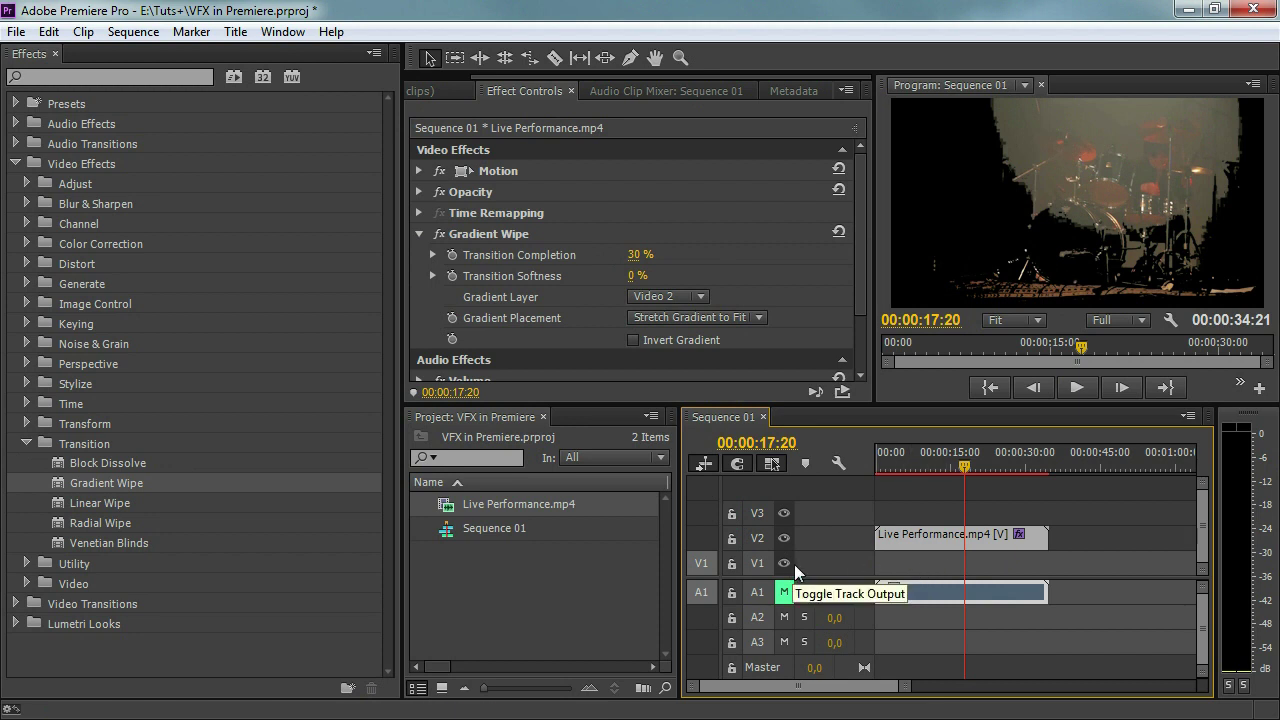
click(514, 235)
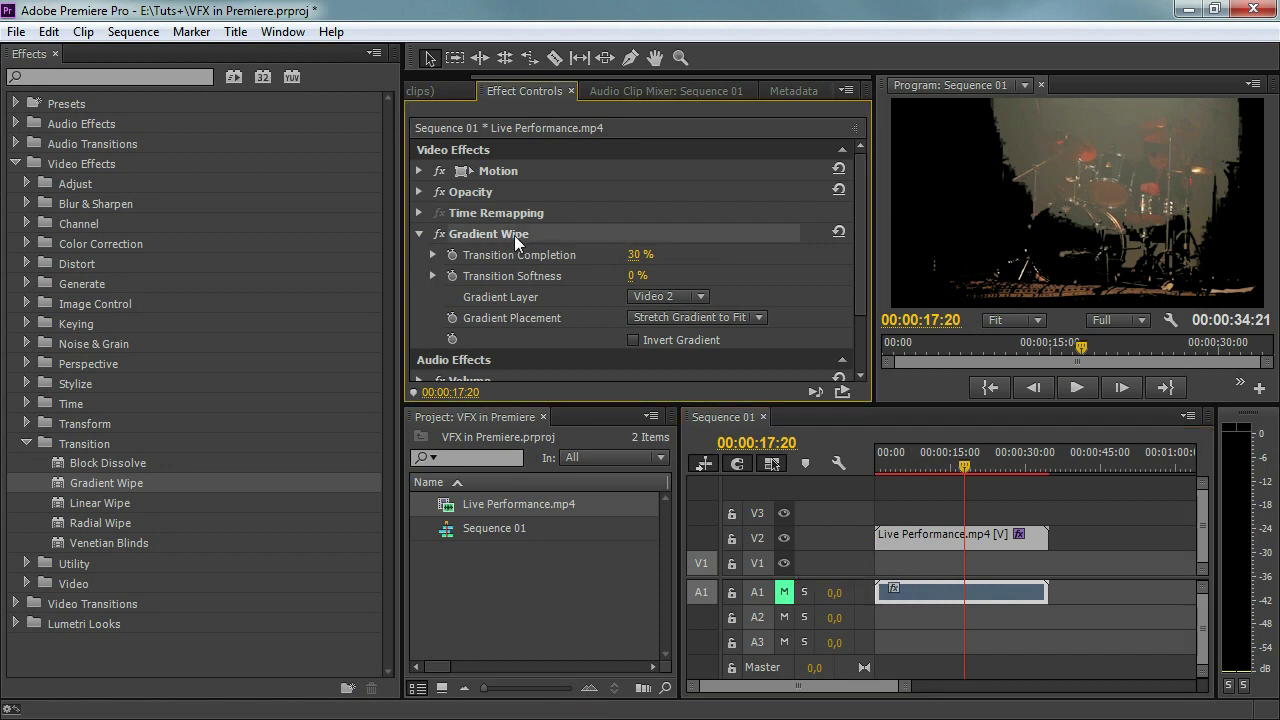
key(Delete)
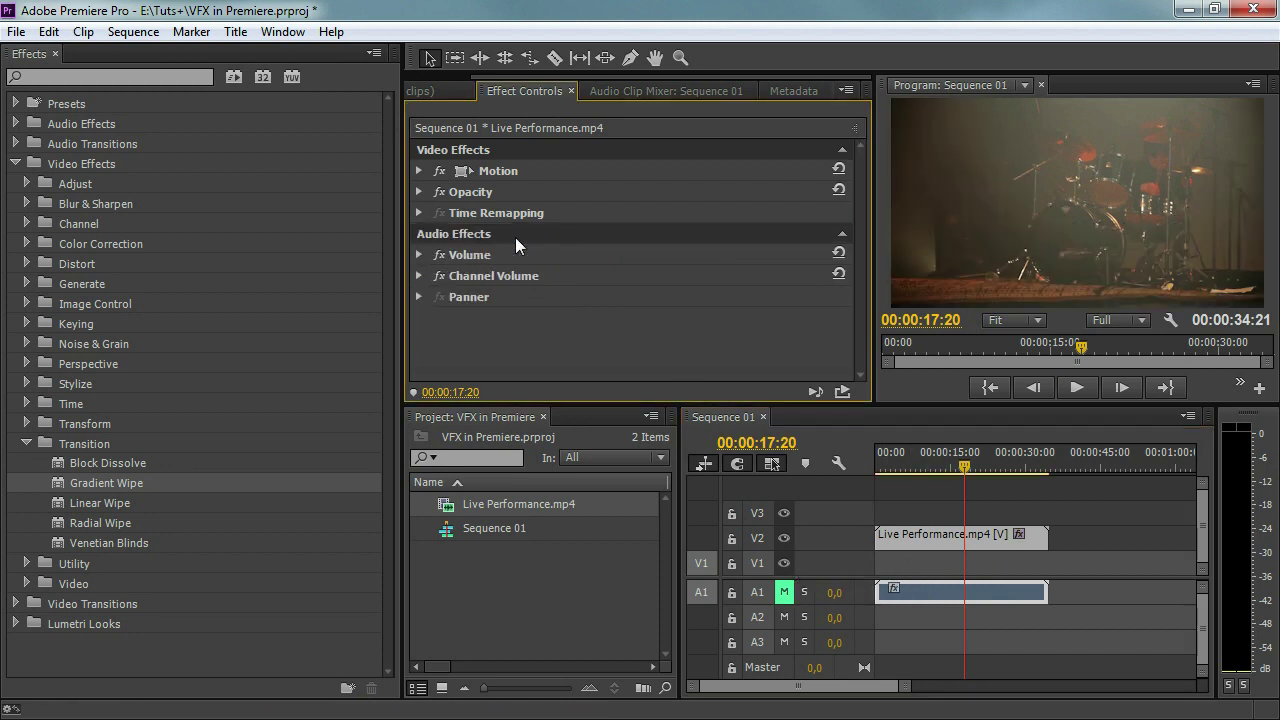
- Browse the Utility and Video effect groups, previewing Cineon Converter and Clip Name
click(27, 443)
click(27, 463)
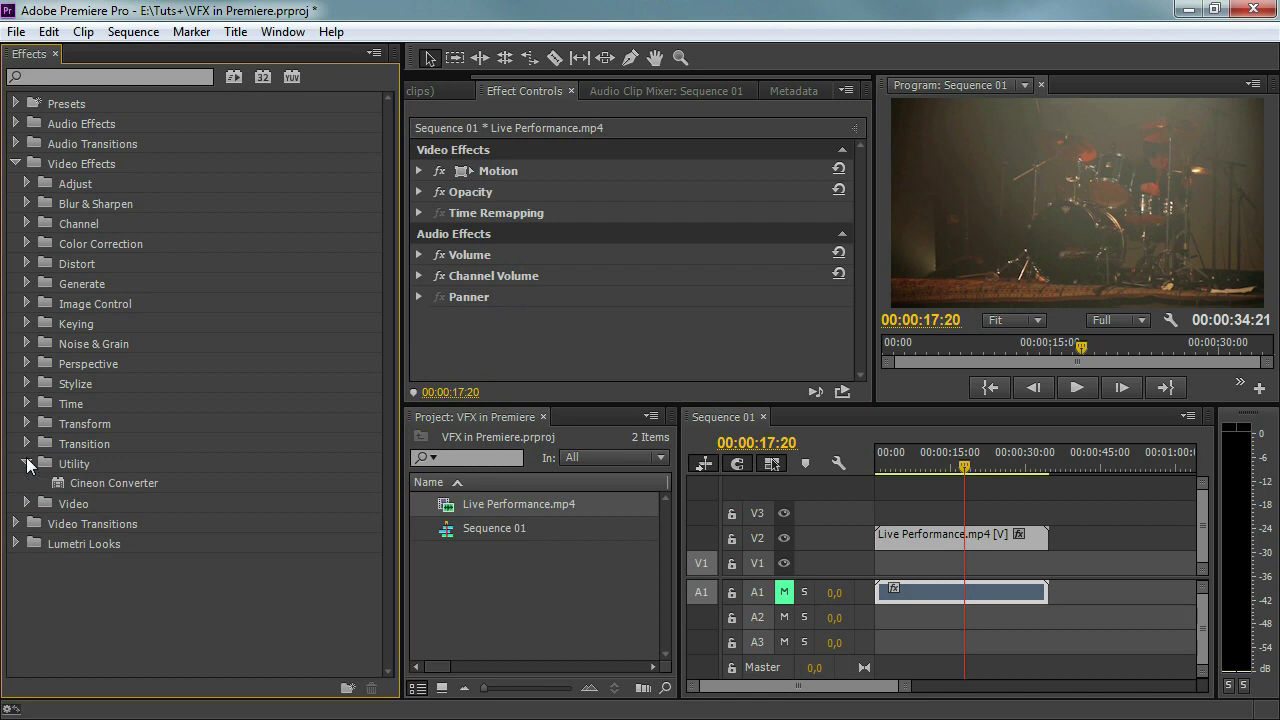
click(118, 482)
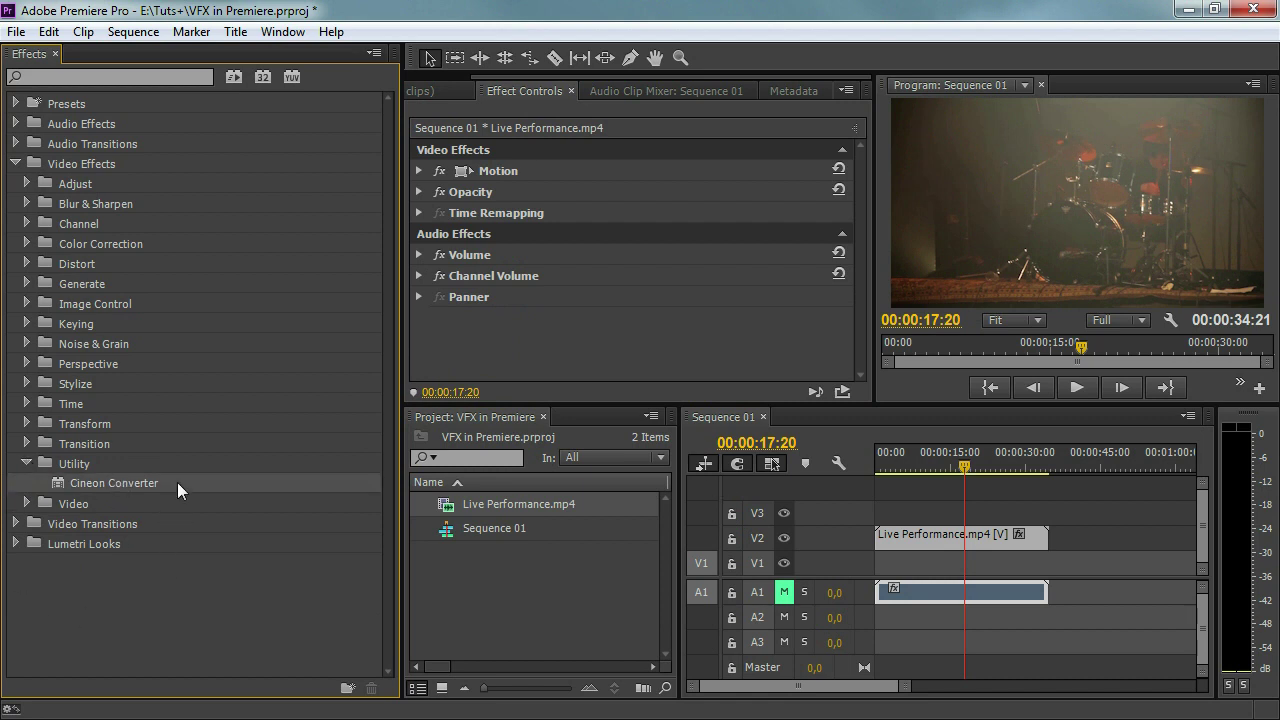
click(27, 463)
click(27, 483)
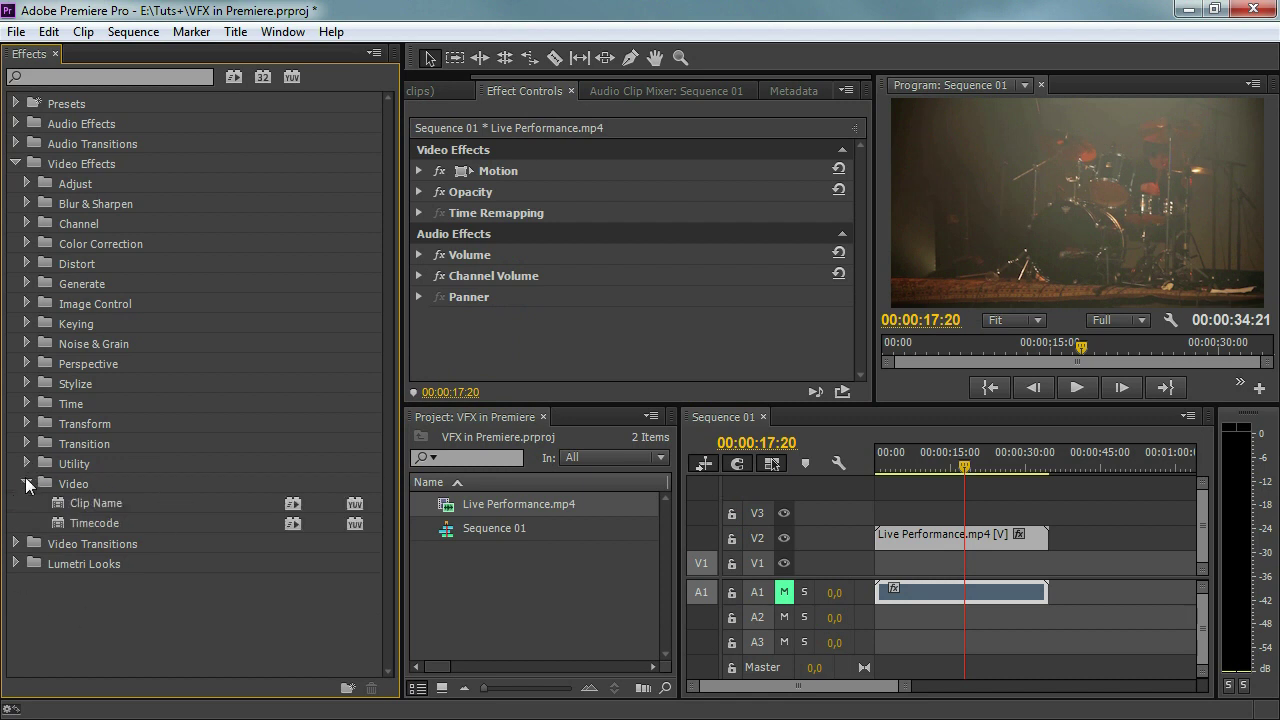
click(191, 502)
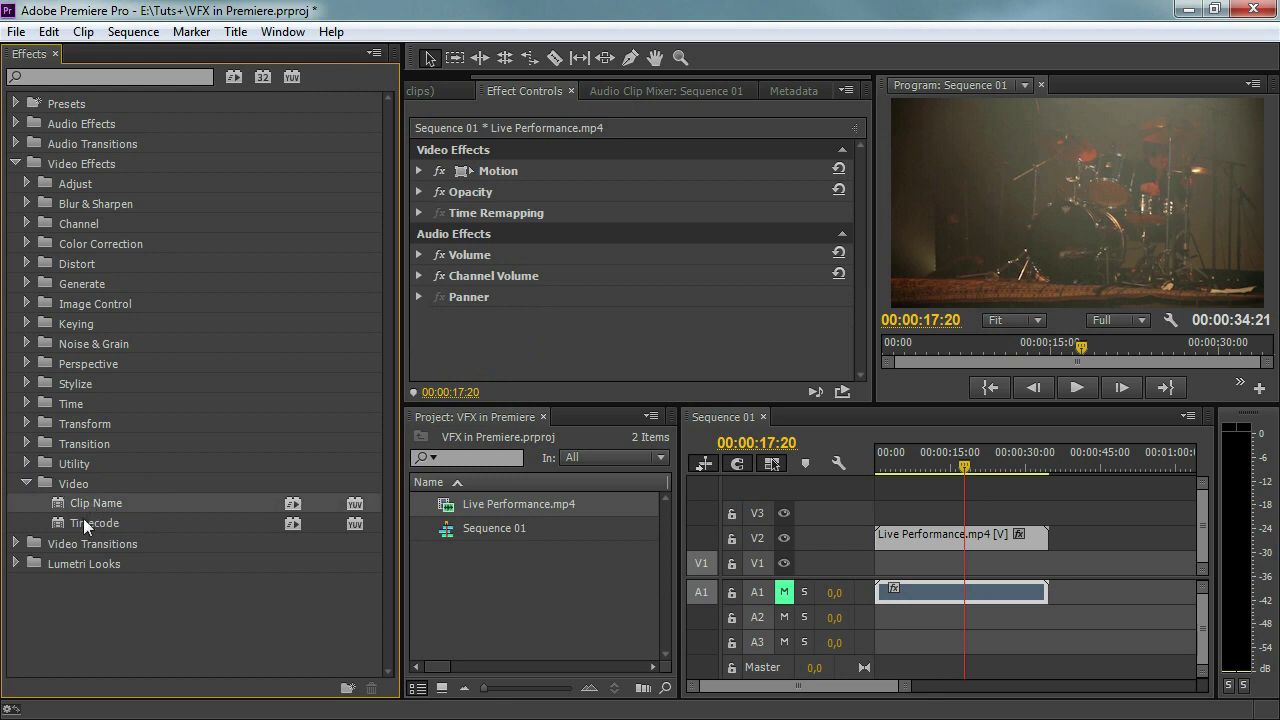
- Apply the Timecode effect to the clip, then delete it and collapse the Video group
drag(61, 519, 610, 261)
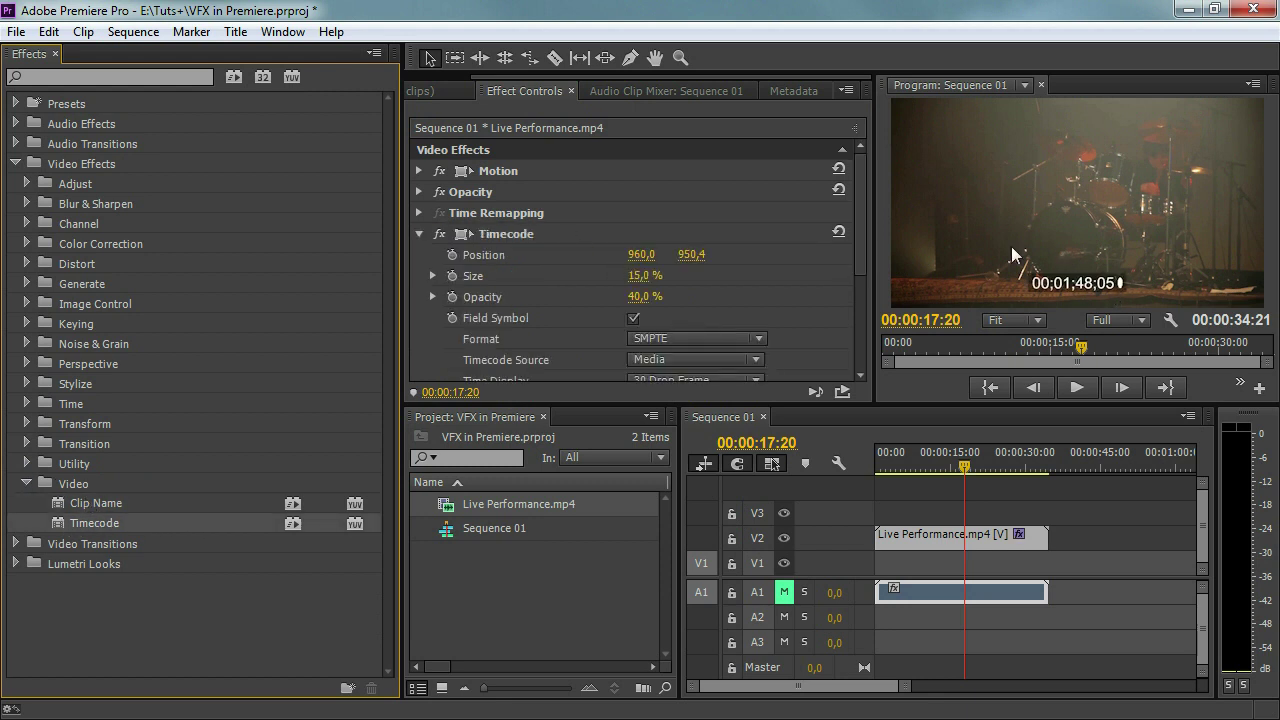
click(510, 233)
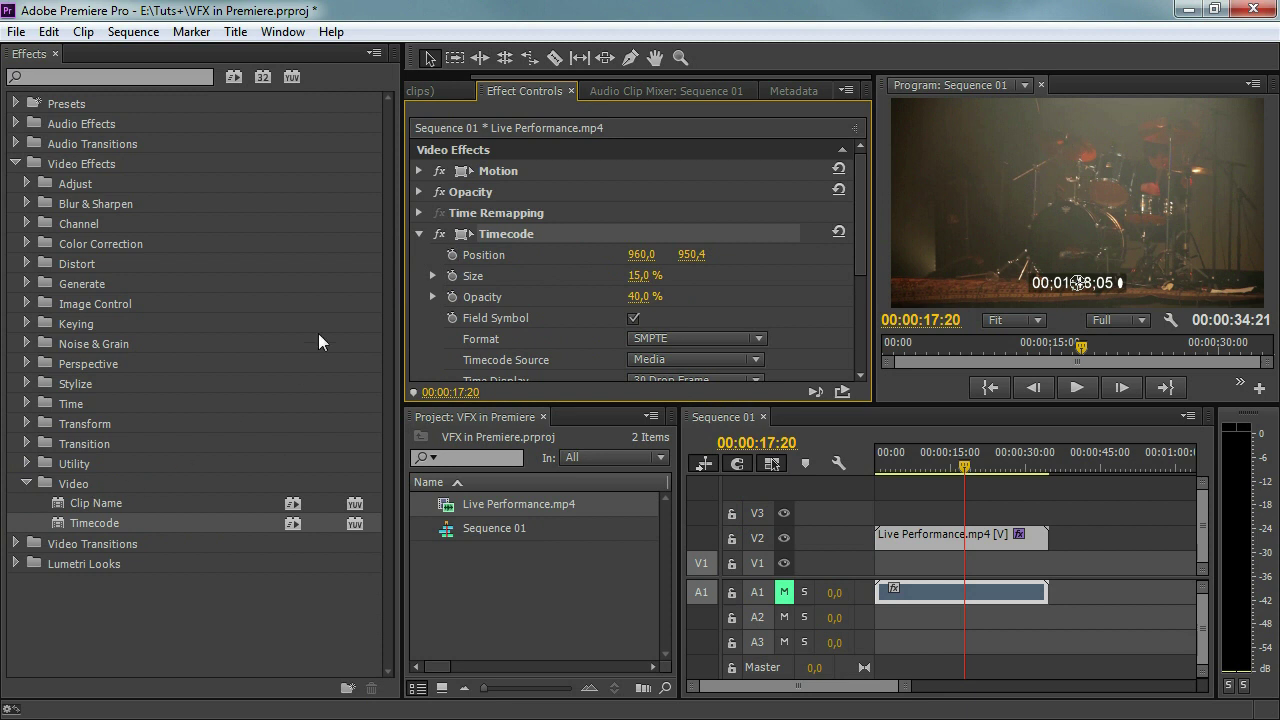
key(Delete)
click(217, 613)
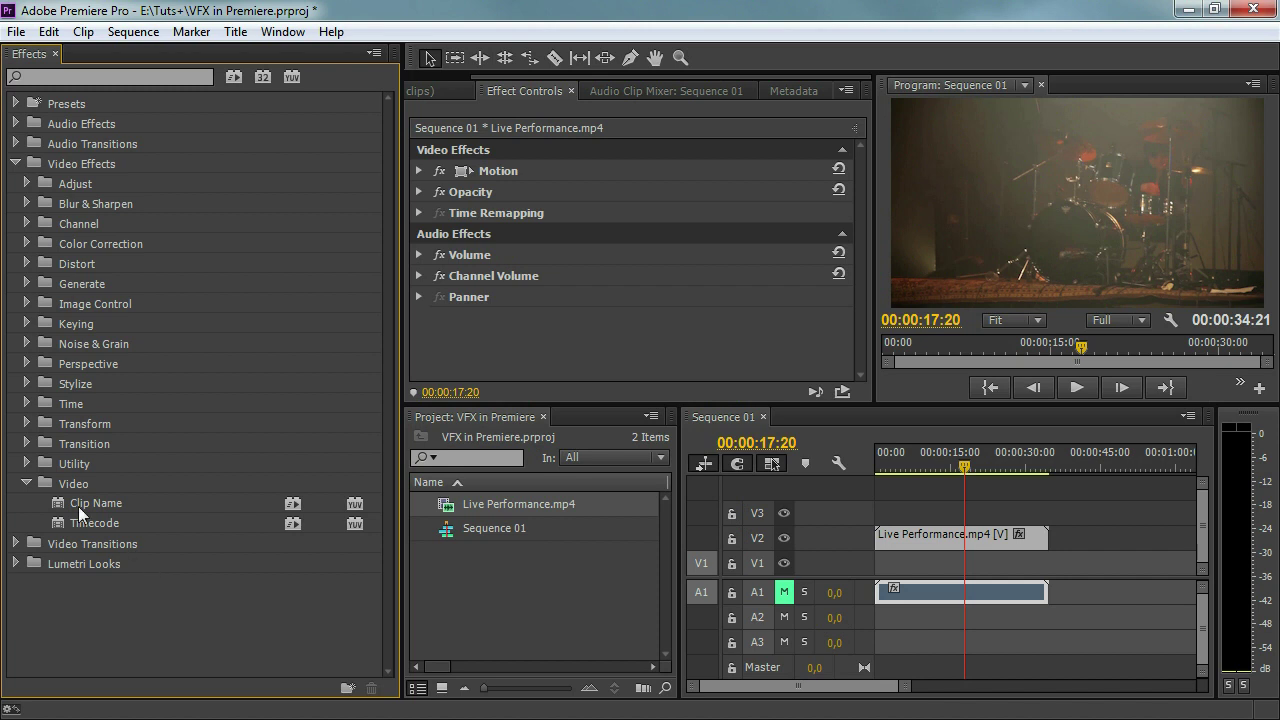
click(26, 480)
- Add Stylize > Roughen Edges to the clip with a wider Border and Roughen Color edge type
click(26, 383)
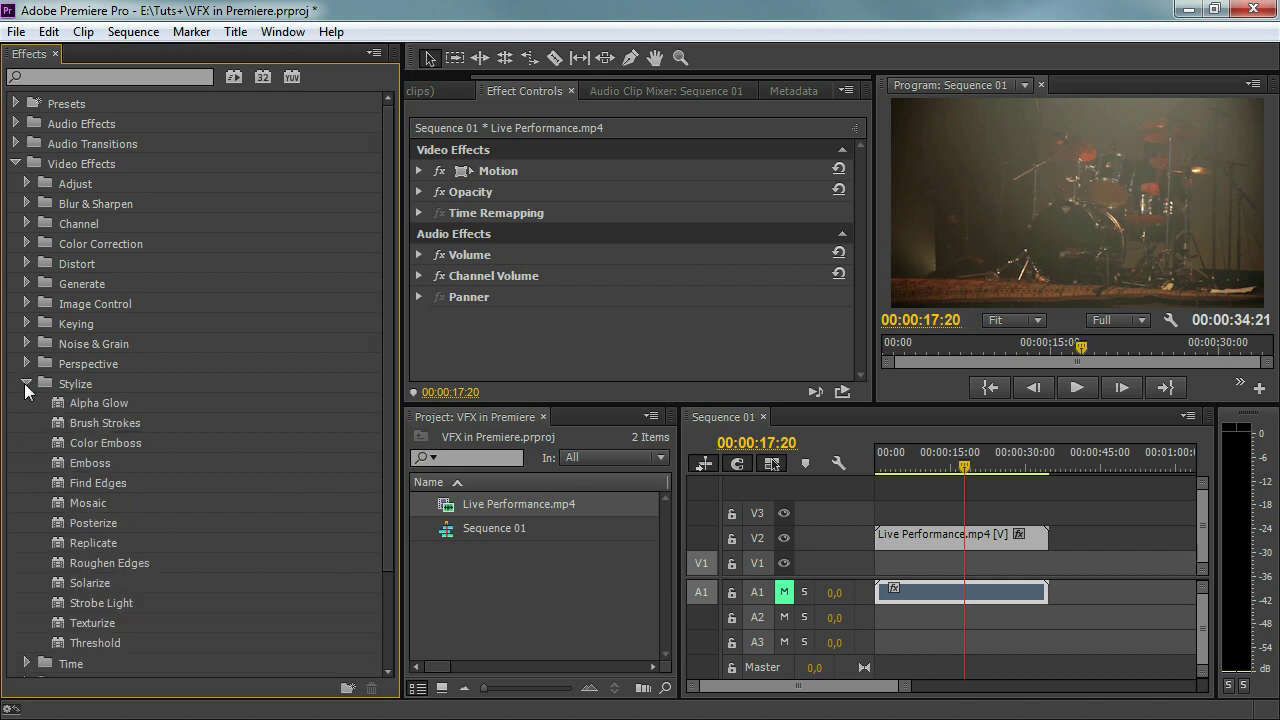
drag(88, 556, 512, 282)
drag(638, 302, 720, 296)
click(690, 254)
click(684, 295)
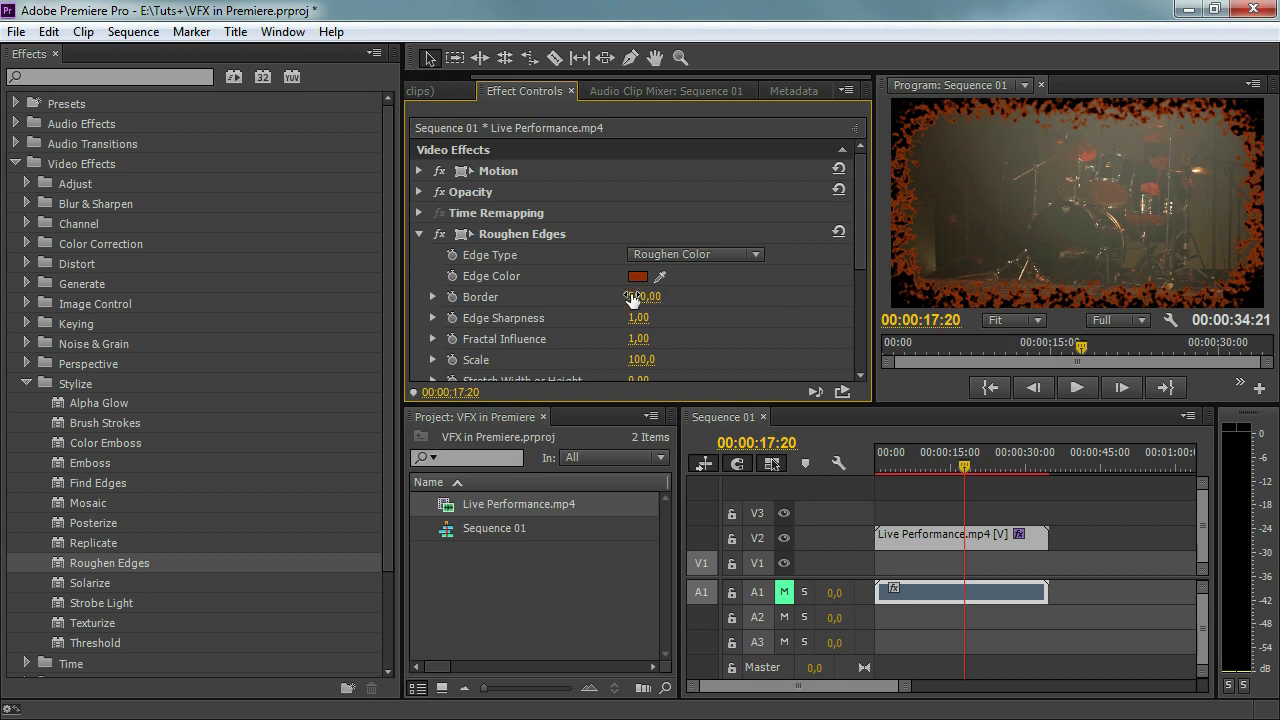
click(418, 234)
click(516, 234)
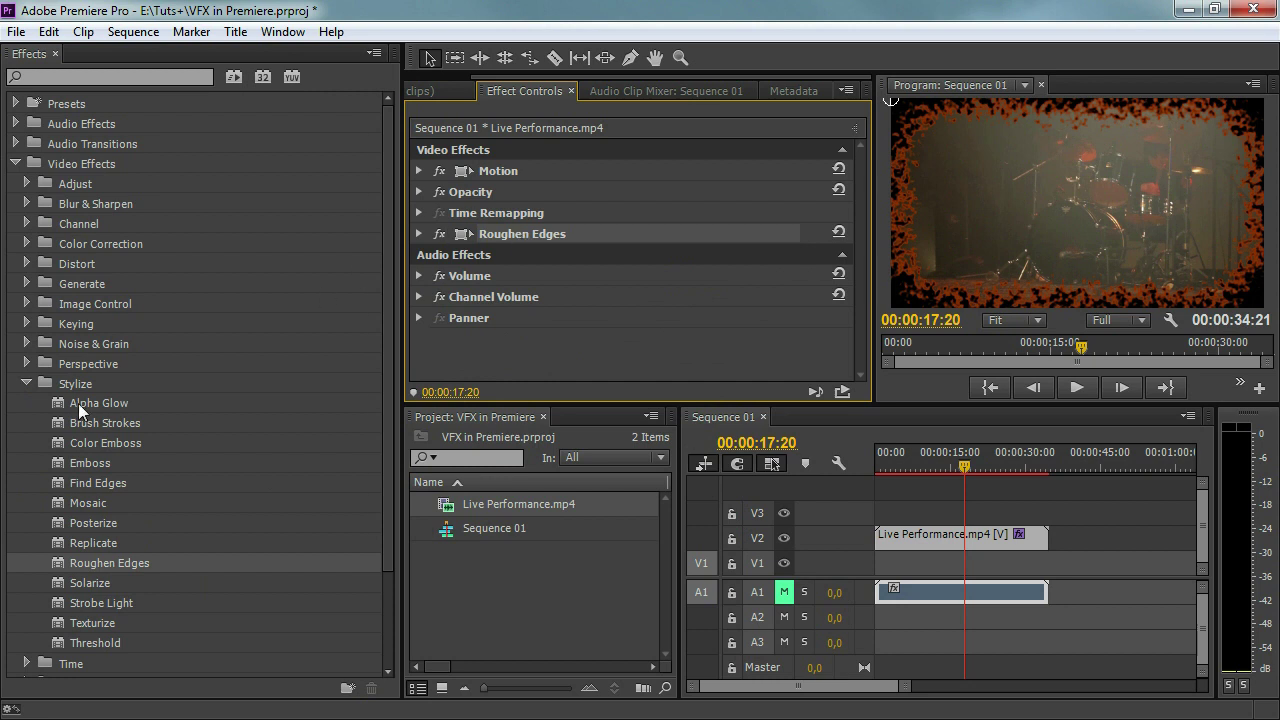
- Add Alpha Glow to the clip and raise its Glow amount
drag(78, 403, 537, 273)
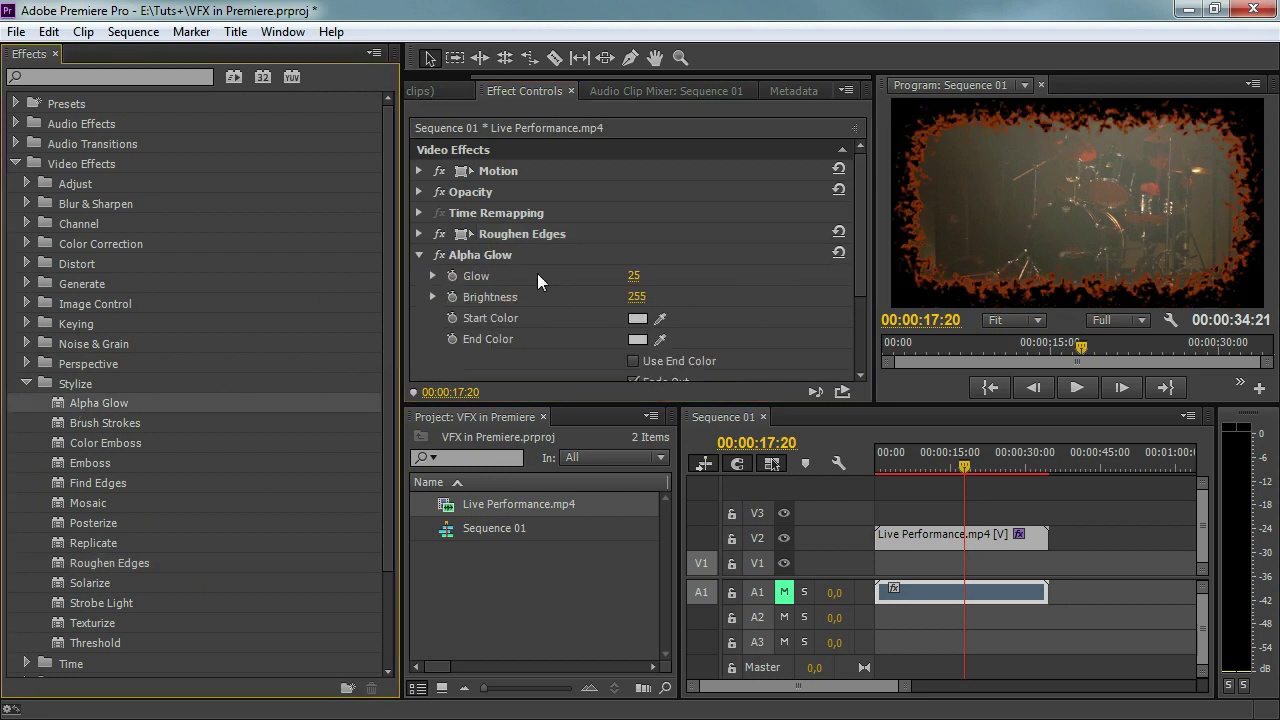
drag(633, 275, 668, 265)
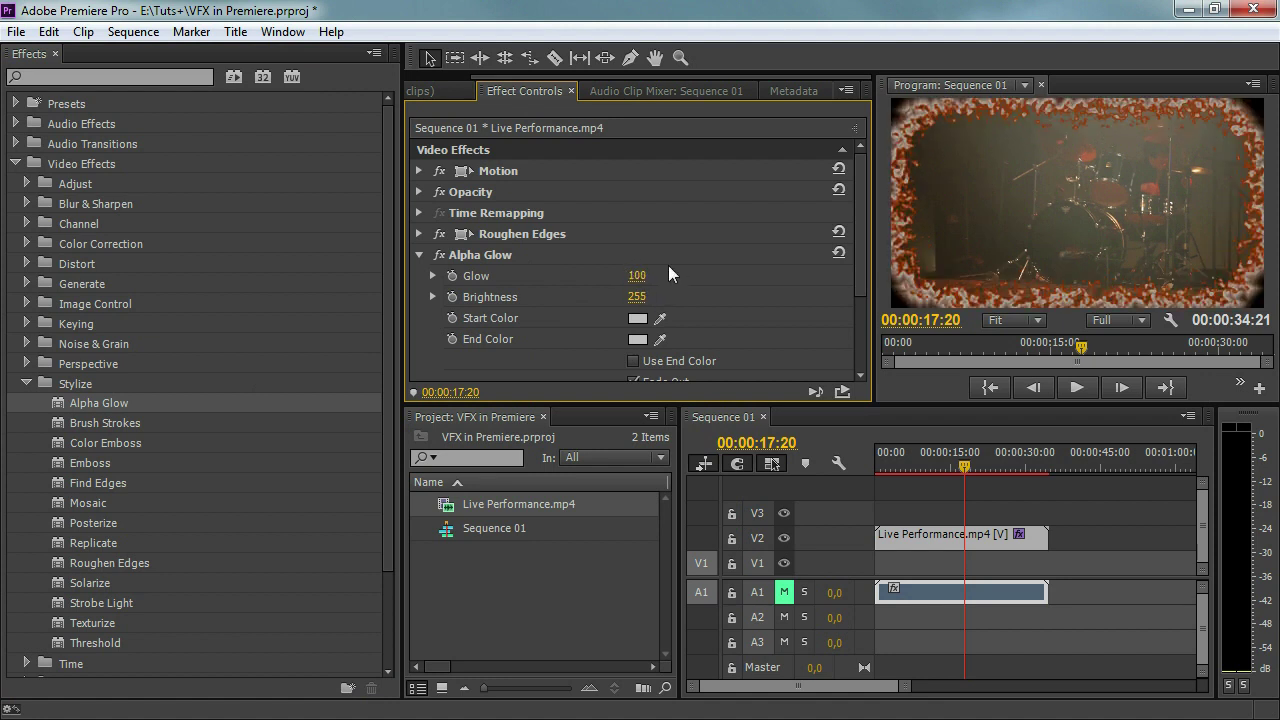
click(421, 256)
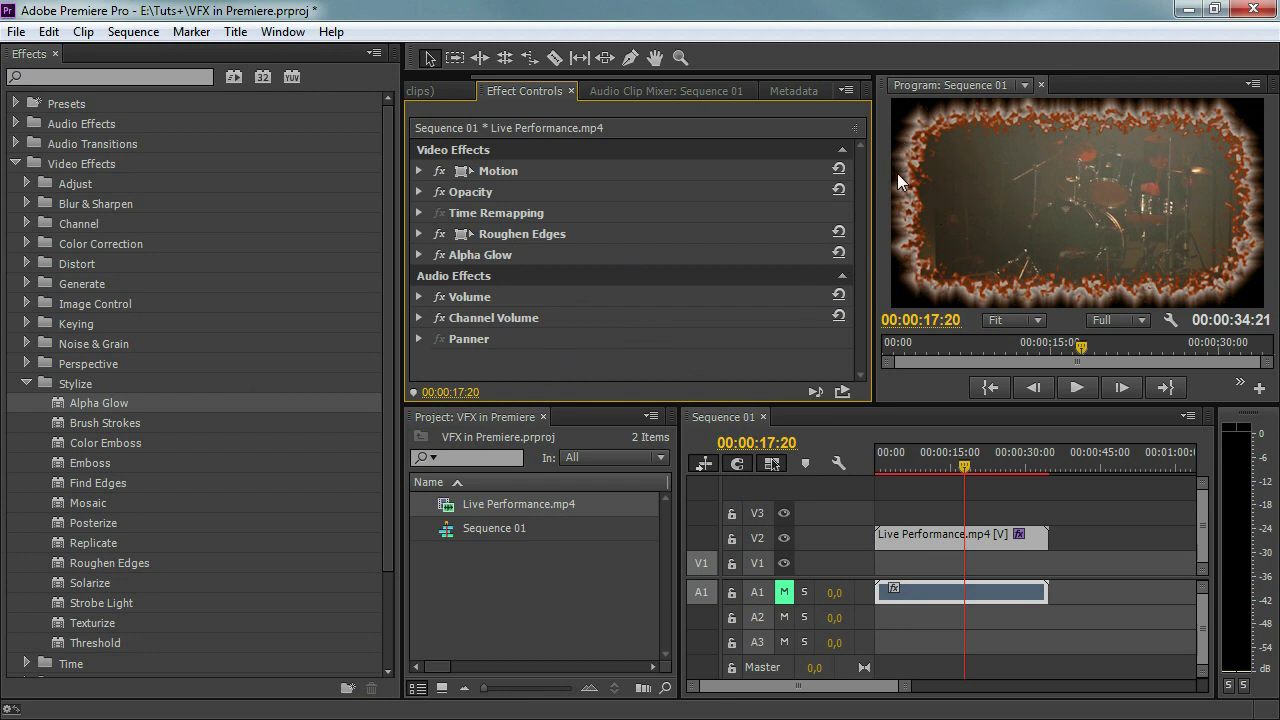
click(532, 240)
click(514, 259)
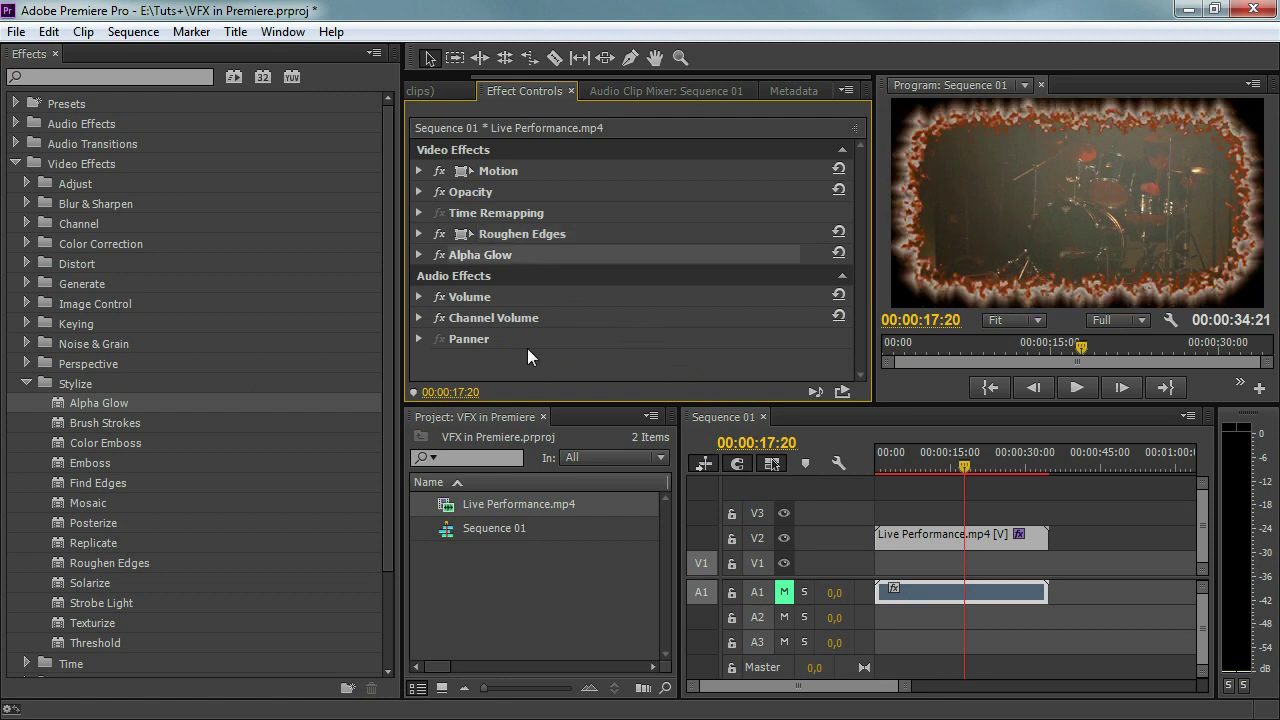
click(528, 360)
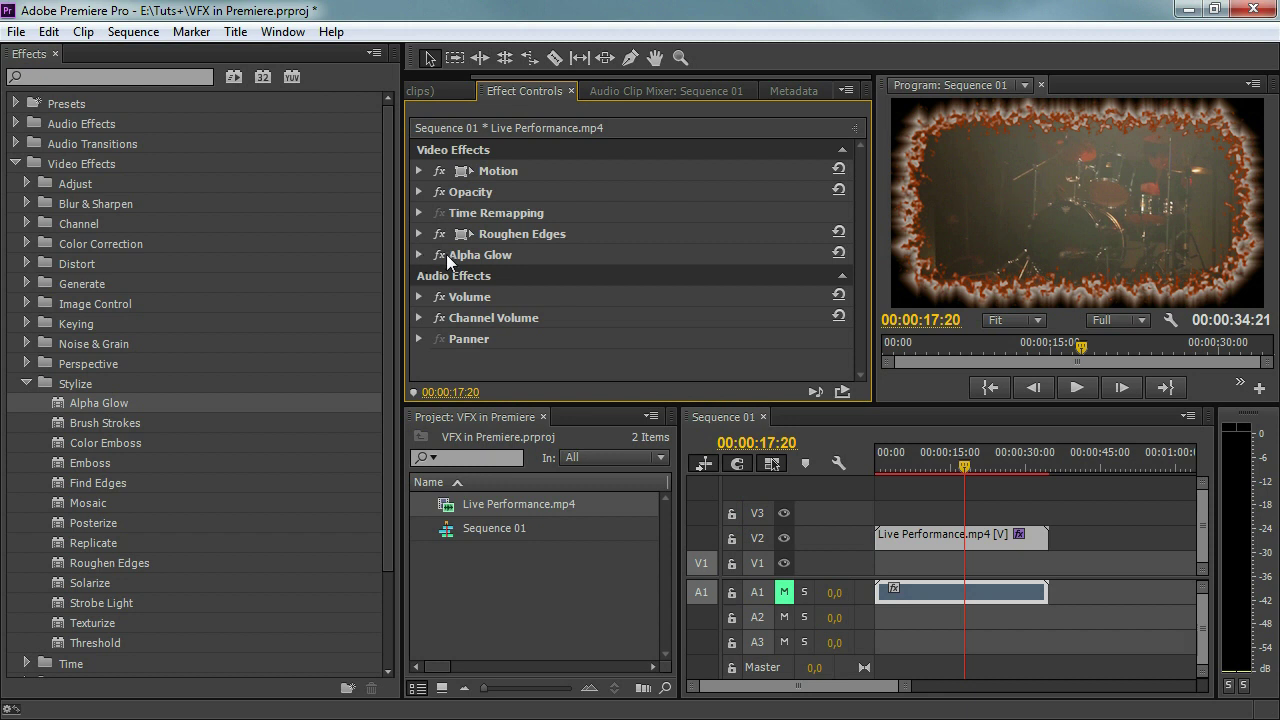
- Move Alpha Glow above Roughen Edges in the stack and compare the result
click(480, 255)
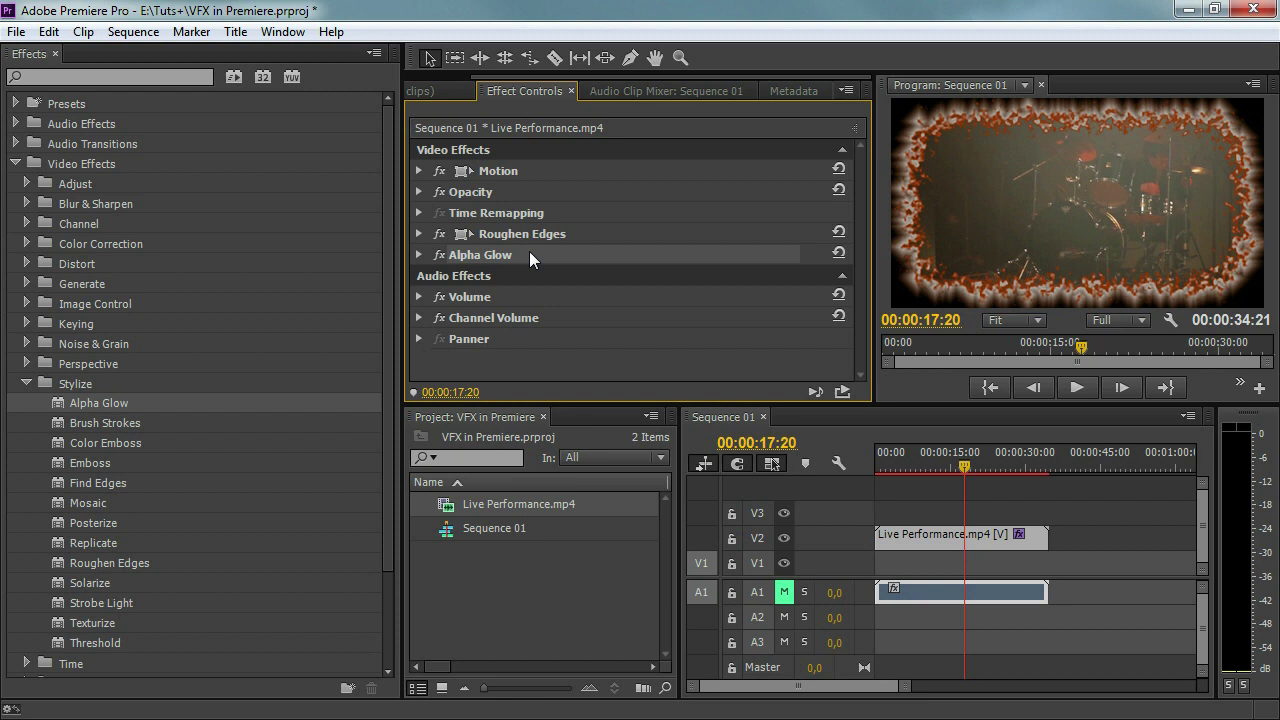
drag(529, 251, 522, 229)
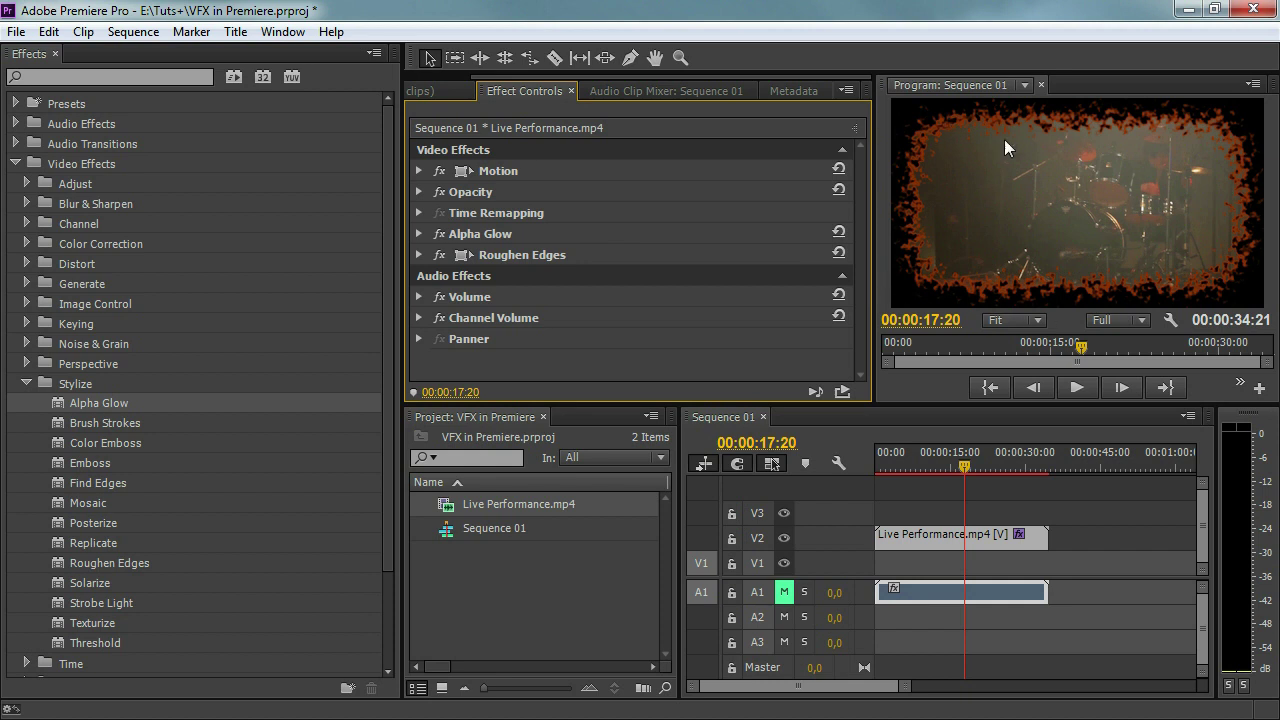
click(497, 236)
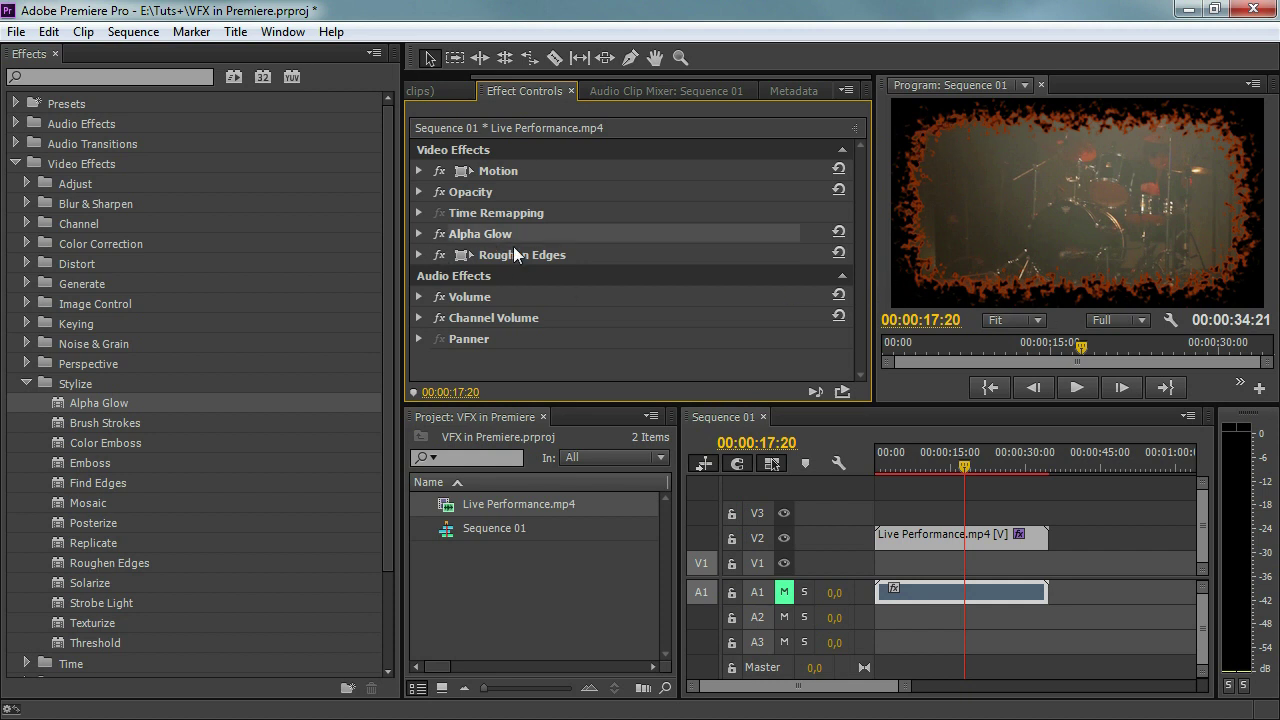
click(513, 246)
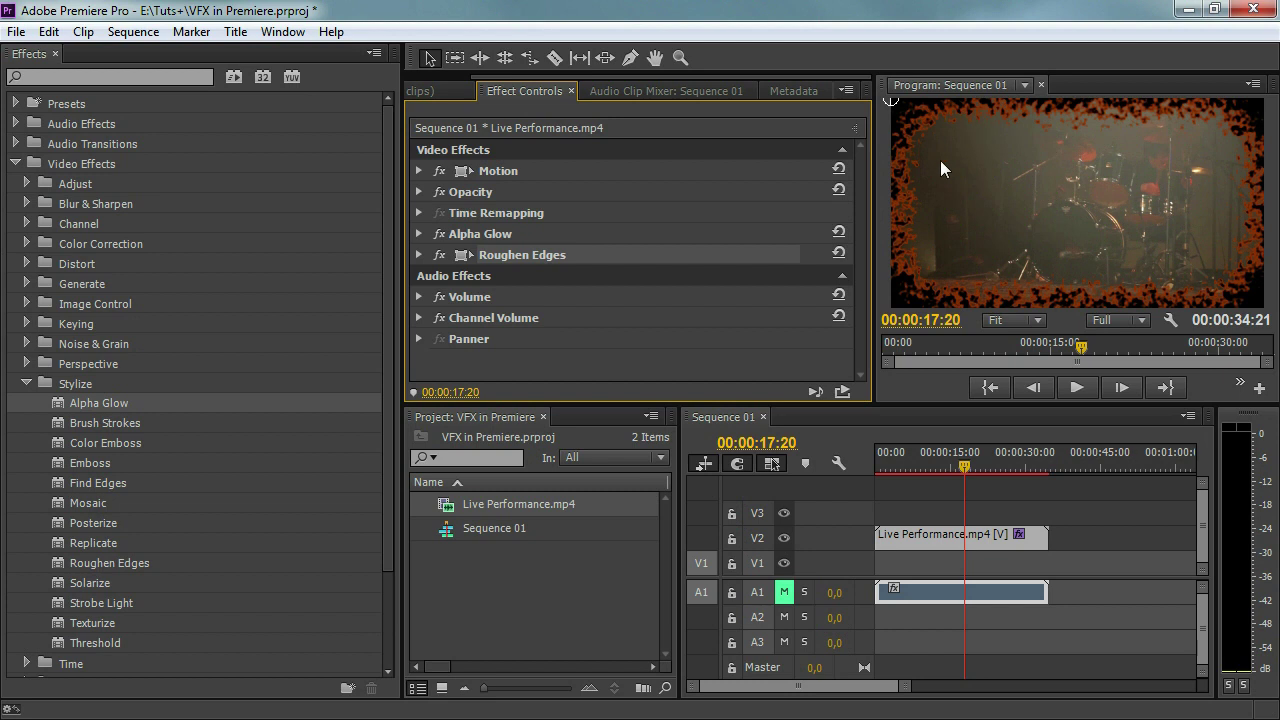
- Save the project, return Alpha Glow below Roughen Edges, and collapse the Stylize group
click(501, 231)
key(ctrl+s)
drag(504, 231, 502, 268)
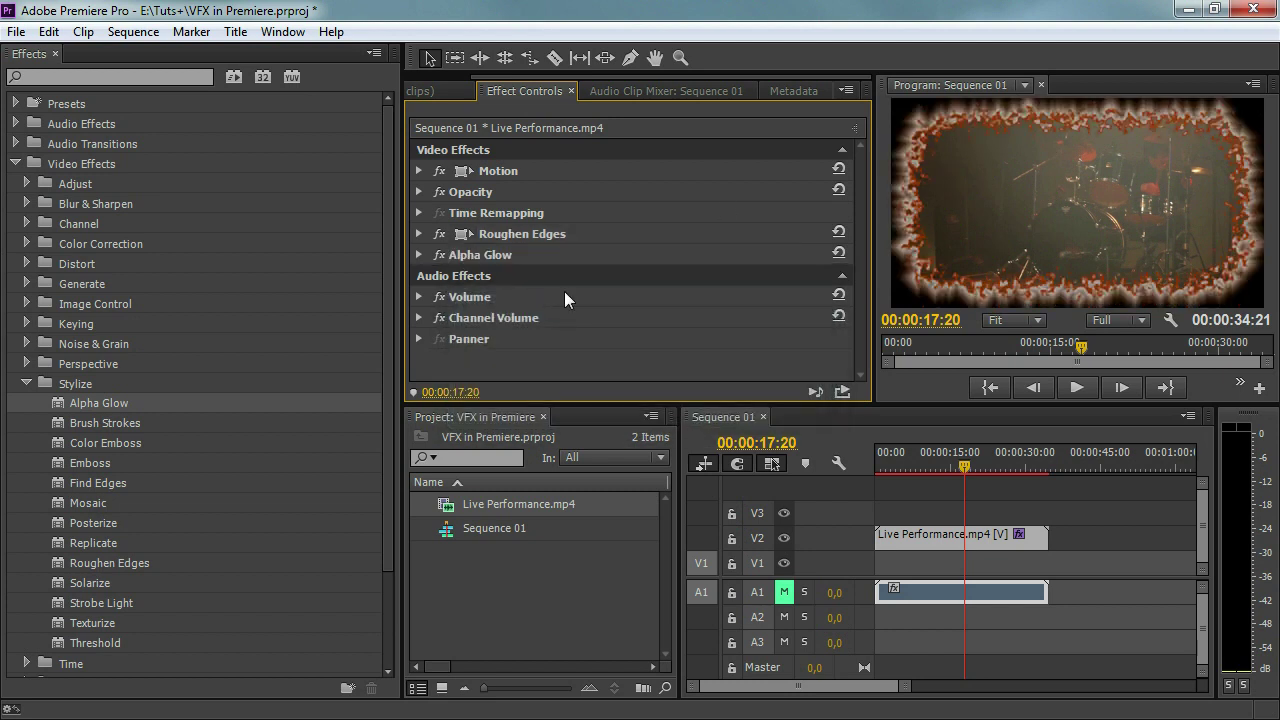
click(26, 384)
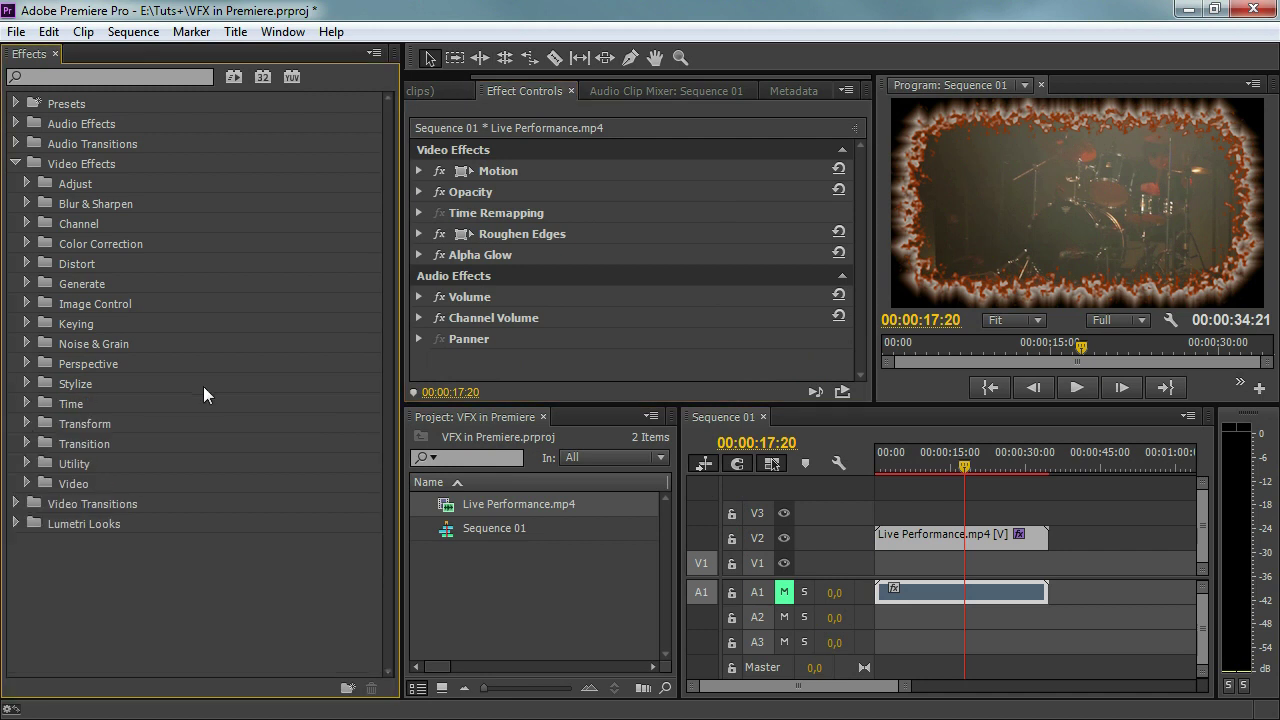